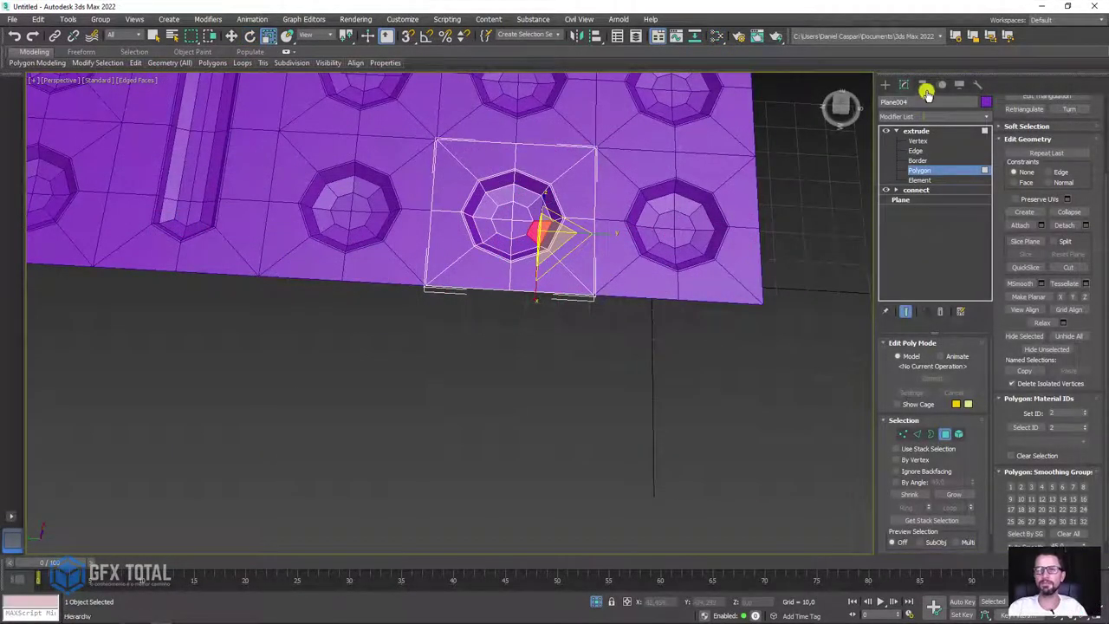
# Step: Box-select both 3x3 tile blocks and Make Unique so all eighteen tiles are independent
pyautogui.click(916, 130)
pyautogui.scroll(-4, 562, 186)
pyautogui.moveTo(563, 185)
pyautogui.keyDown('alt'); pyautogui.mouseDown(button='middle')
pyautogui.moveTo(592, 310)
pyautogui.moveTo(598, 262)
pyautogui.mouseUp(button='middle'); pyautogui.keyUp('alt')
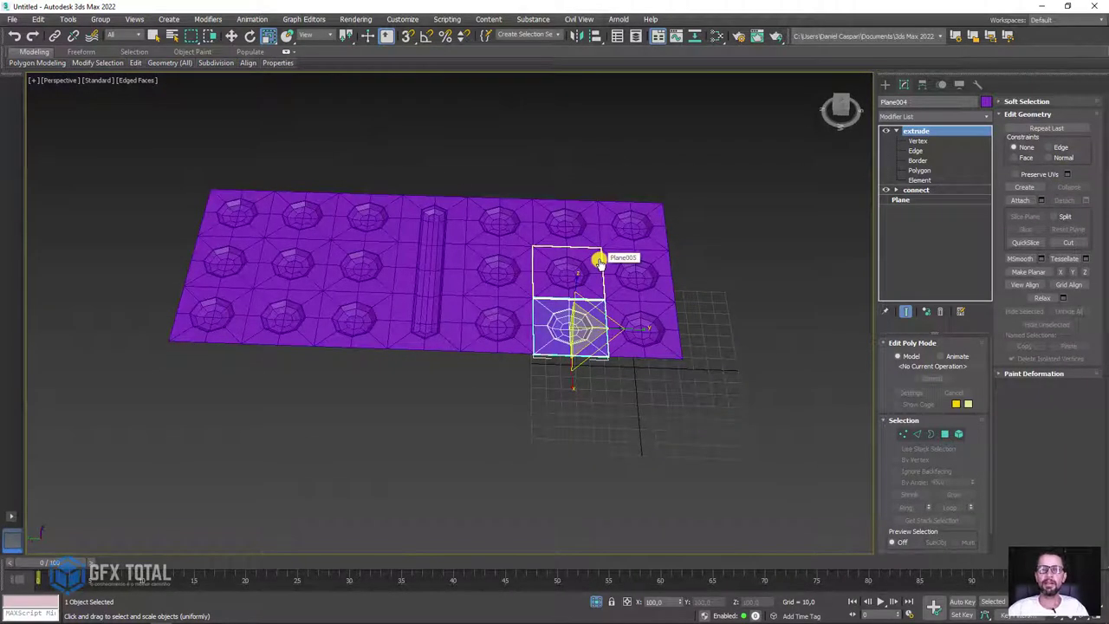
pyautogui.moveTo(598, 262)
pyautogui.mouseDown()
pyautogui.moveTo(653, 203)
pyautogui.moveTo(564, 388)
pyautogui.mouseUp()
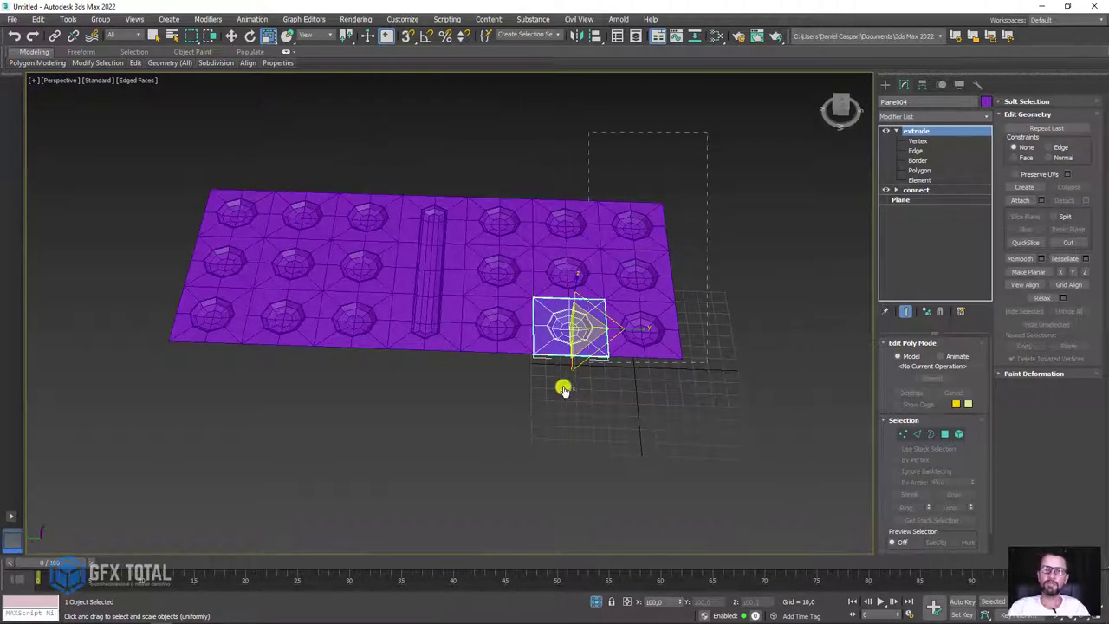
pyautogui.moveTo(505, 422); pyautogui.dragTo(505, 422)
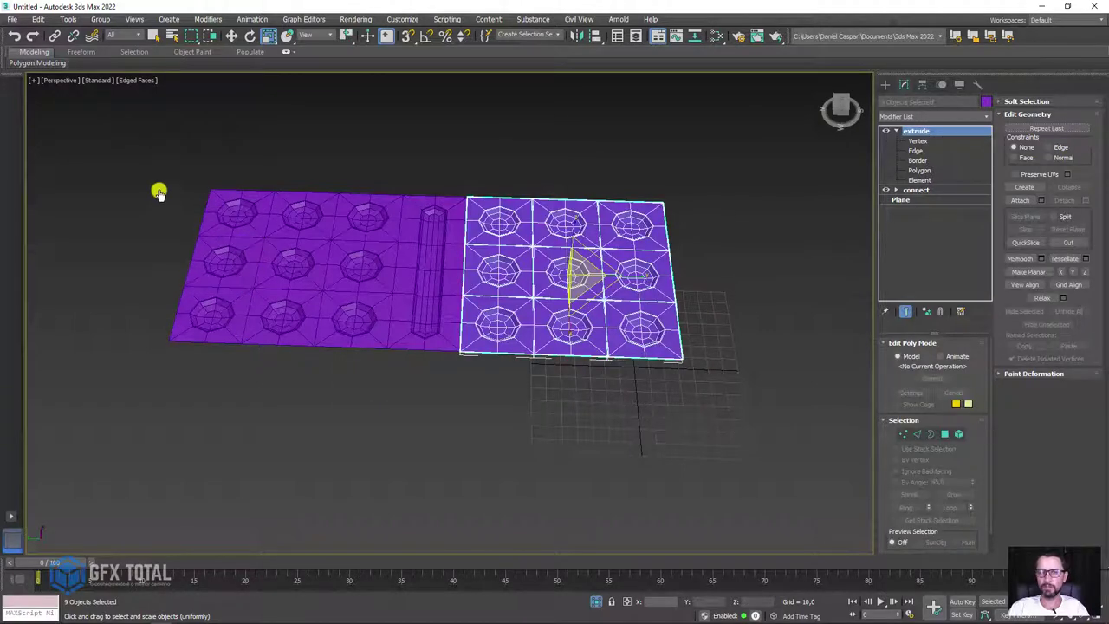
pyautogui.keyDown('ctrl'); pyautogui.moveTo(132, 184); pyautogui.dragTo(361, 401); pyautogui.keyUp('ctrl')
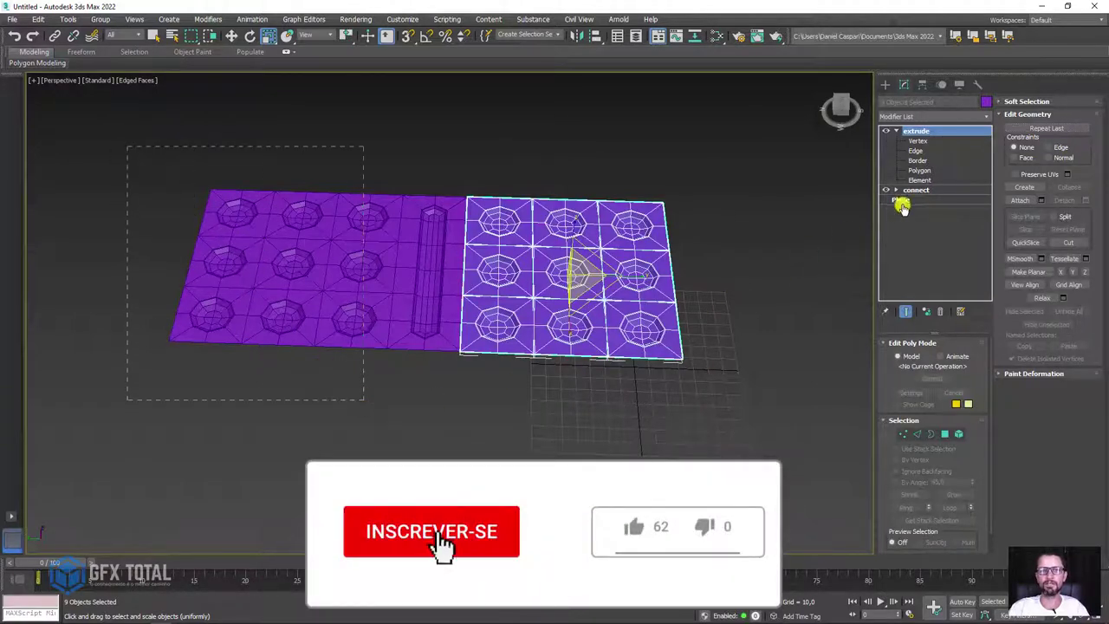
pyautogui.click(927, 312)
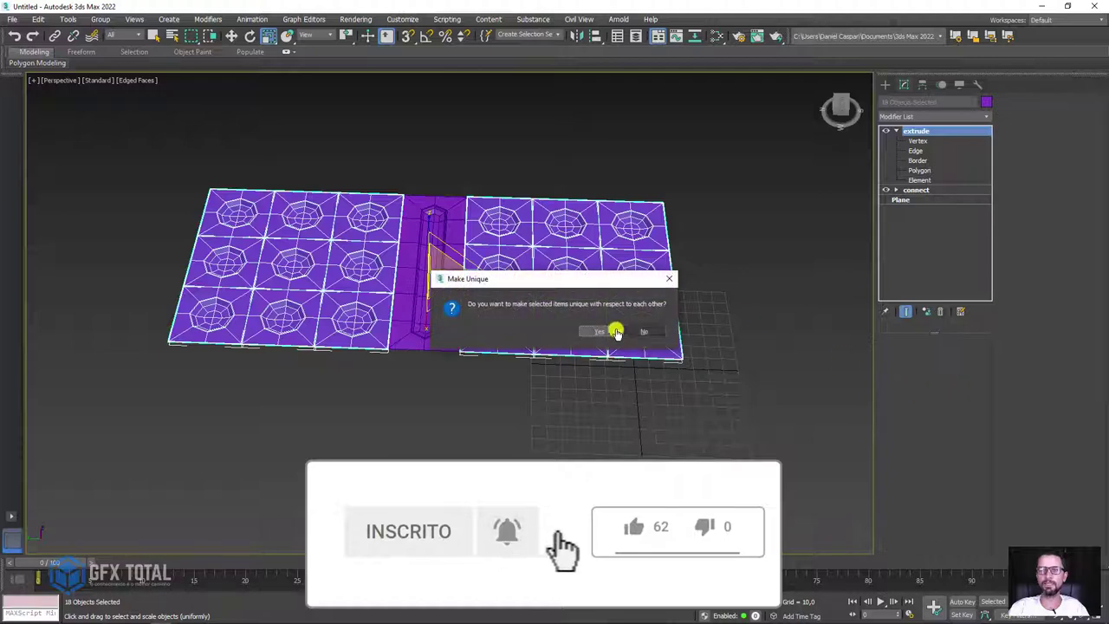
pyautogui.click(599, 331)
# Step: Select the top-left tile and compare against the domino reference image in Firefox
pyautogui.click(656, 339)
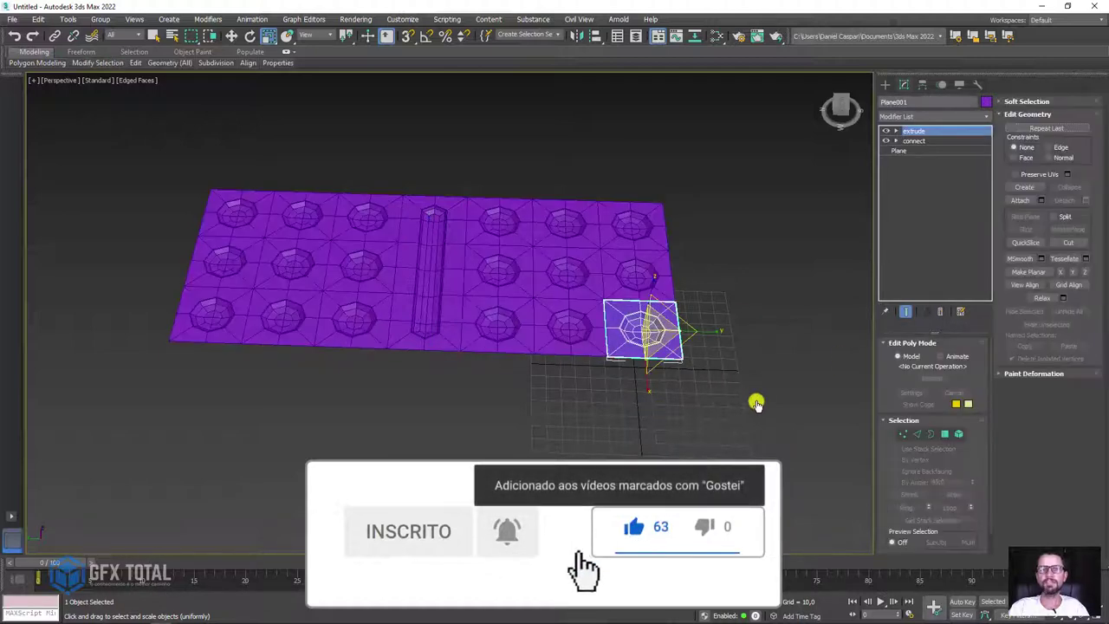
pyautogui.moveTo(755, 401)
pyautogui.keyDown('alt'); pyautogui.mouseDown(button='middle')
pyautogui.moveTo(694, 430)
pyautogui.moveTo(650, 329)
pyautogui.moveTo(607, 303)
pyautogui.moveTo(545, 289)
pyautogui.moveTo(453, 176)
pyautogui.mouseUp(button='middle'); pyautogui.keyUp('alt')
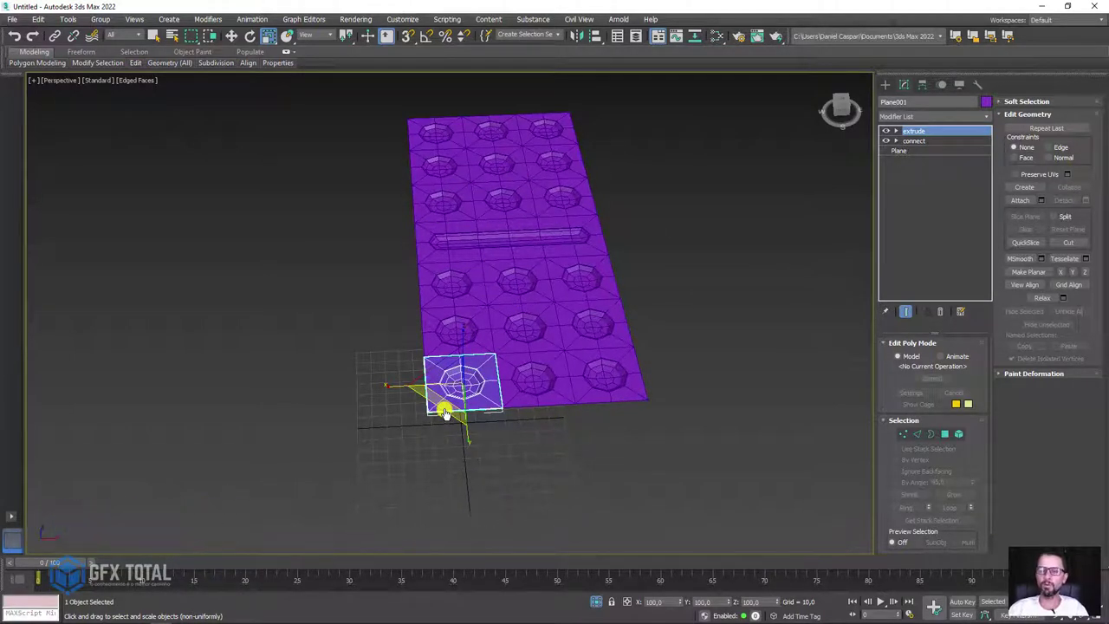
pyautogui.click(495, 163)
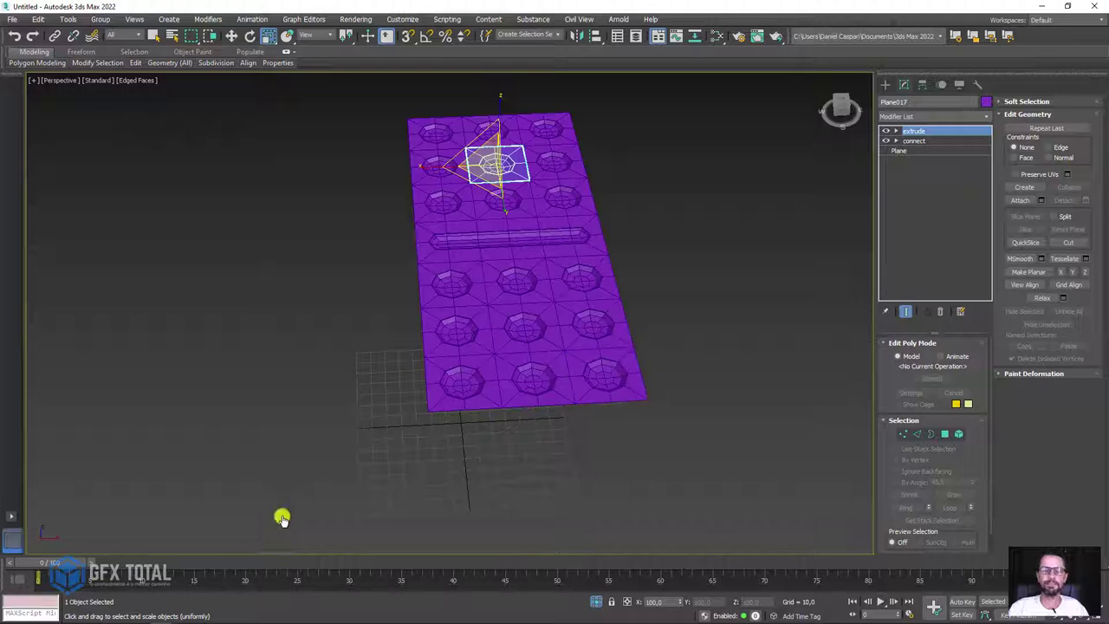
pyautogui.moveTo(100, 617)
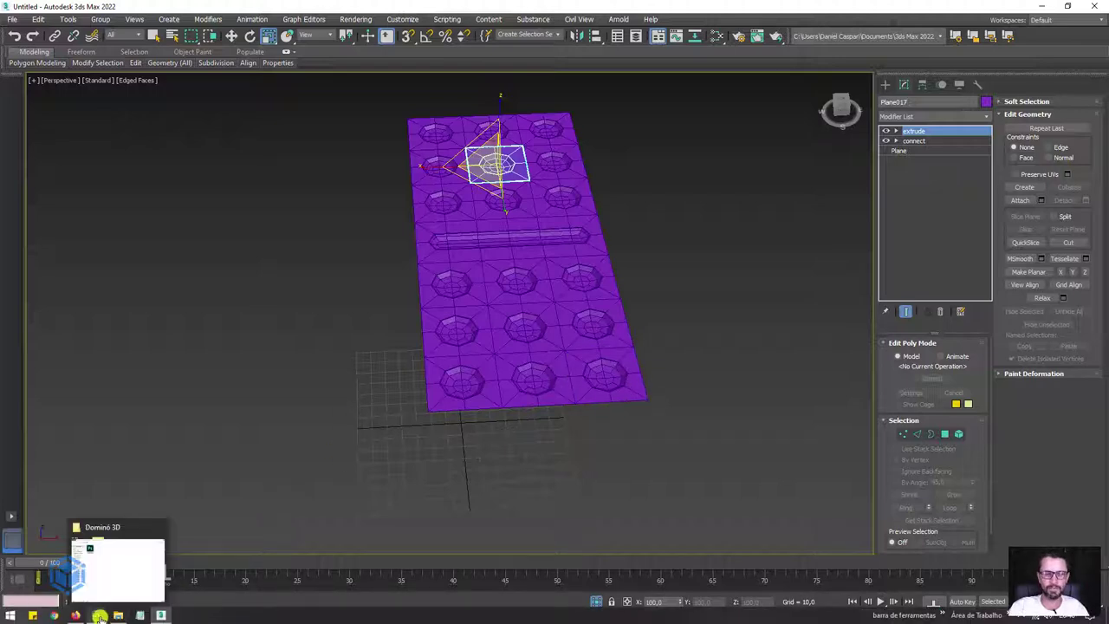
pyautogui.click(69, 563)
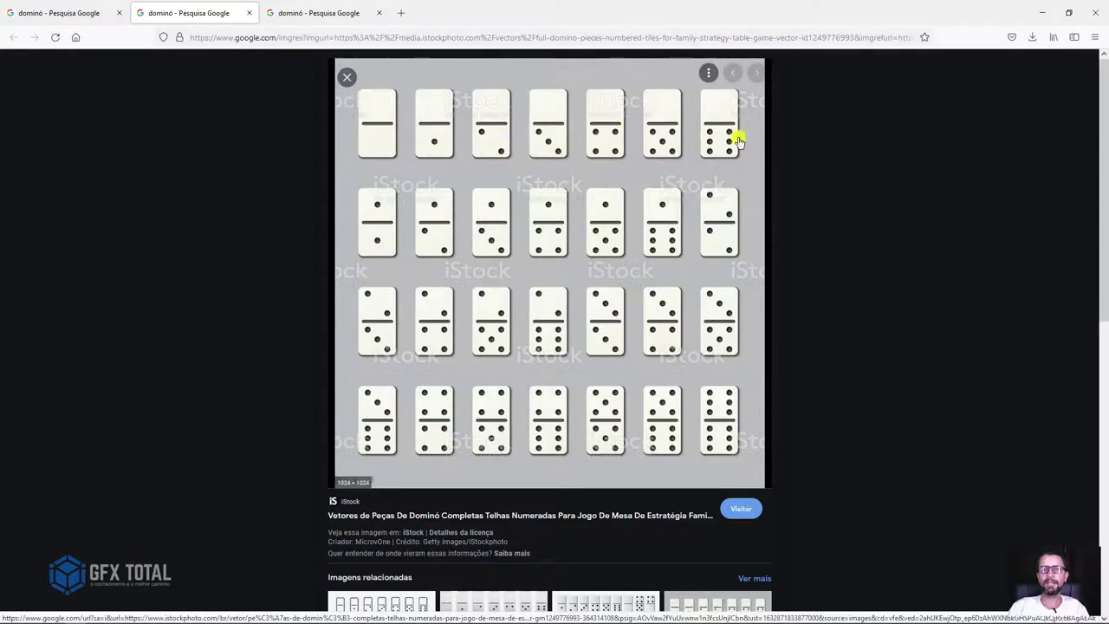
pyautogui.click(1035, 17)
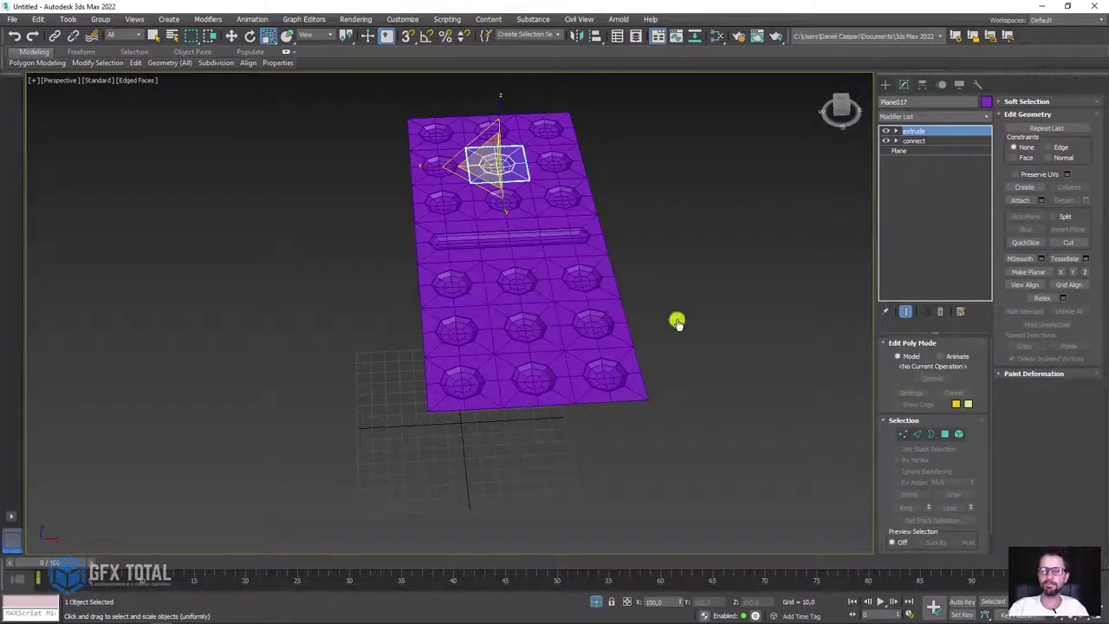
# Step: Clone the nine lower tiles off to the right as independent copies
pyautogui.moveTo(338, 293); pyautogui.dragTo(713, 359)
pyautogui.moveTo(646, 381); pyautogui.dragTo(495, 349, button='middle')
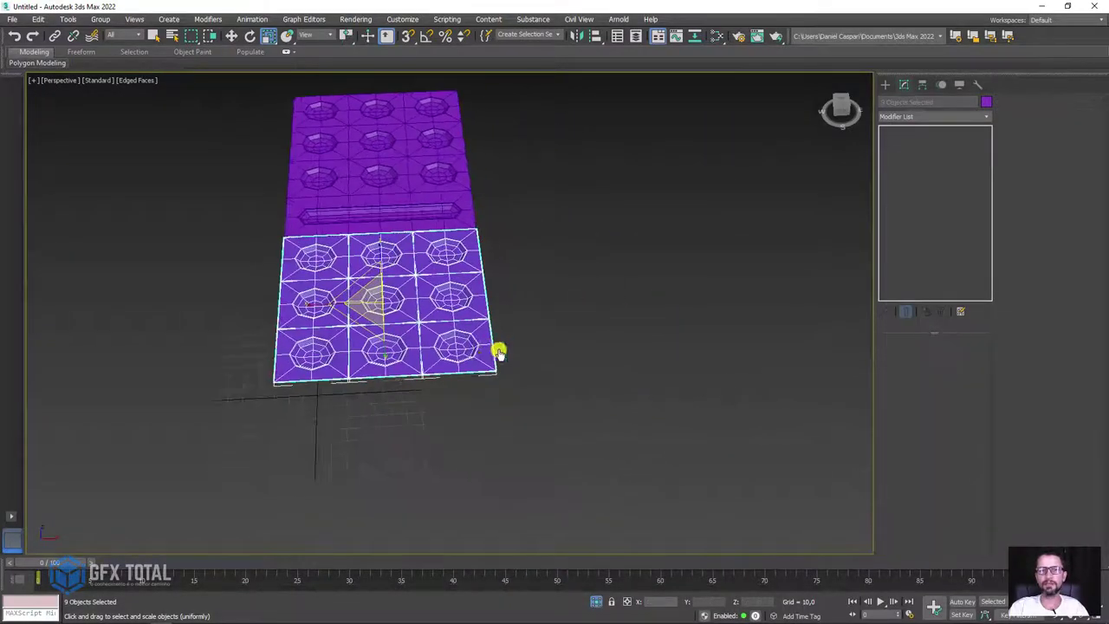
pyautogui.press('w')
pyautogui.moveTo(429, 301)
pyautogui.keyDown('shift'); pyautogui.mouseDown()
pyautogui.moveTo(800, 285)
pyautogui.moveTo(766, 285)
pyautogui.mouseUp(); pyautogui.keyUp('shift')
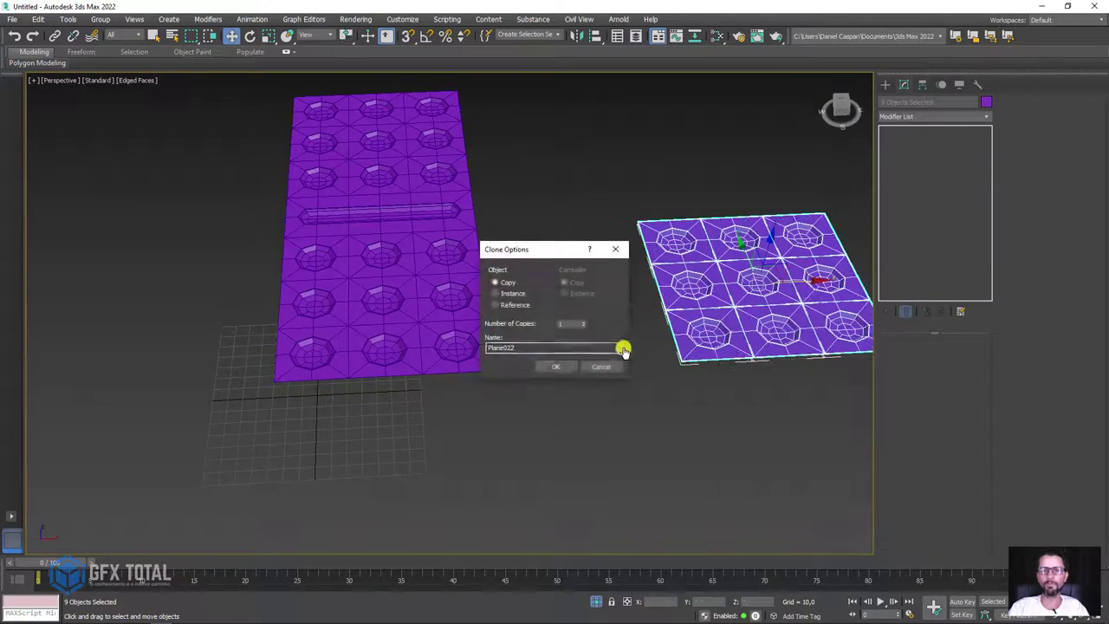
pyautogui.click(551, 368)
pyautogui.moveTo(677, 378); pyautogui.dragTo(549, 347, button='middle')
# Step: Turn off the extrude modifier on the front corner tile so it lies flat
pyautogui.scroll(3, 543, 347)
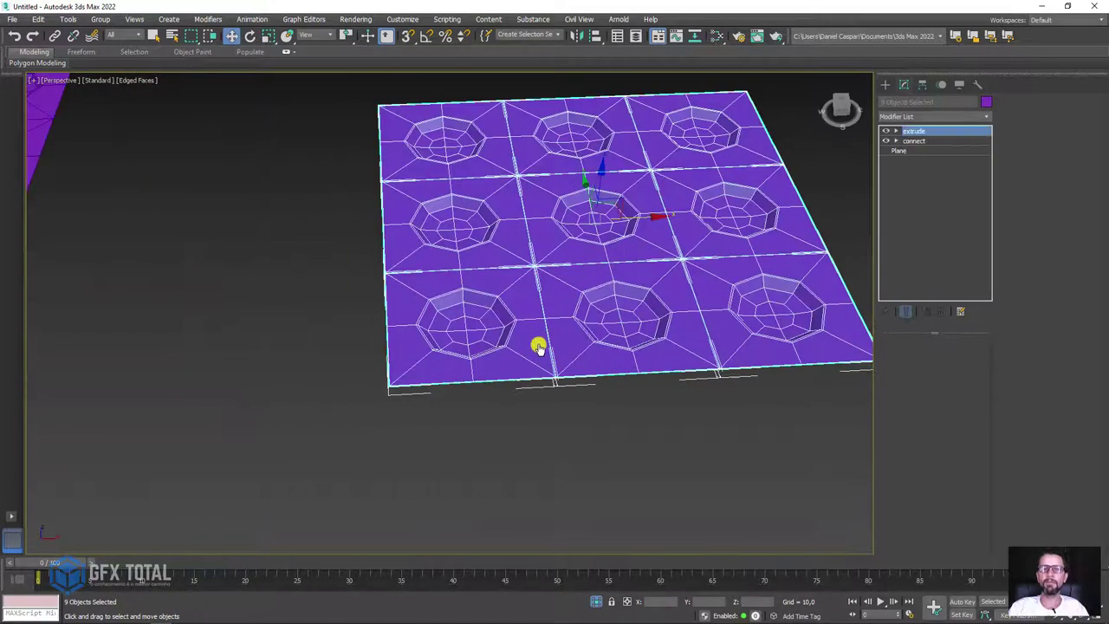
pyautogui.click(537, 346)
pyautogui.click(601, 240)
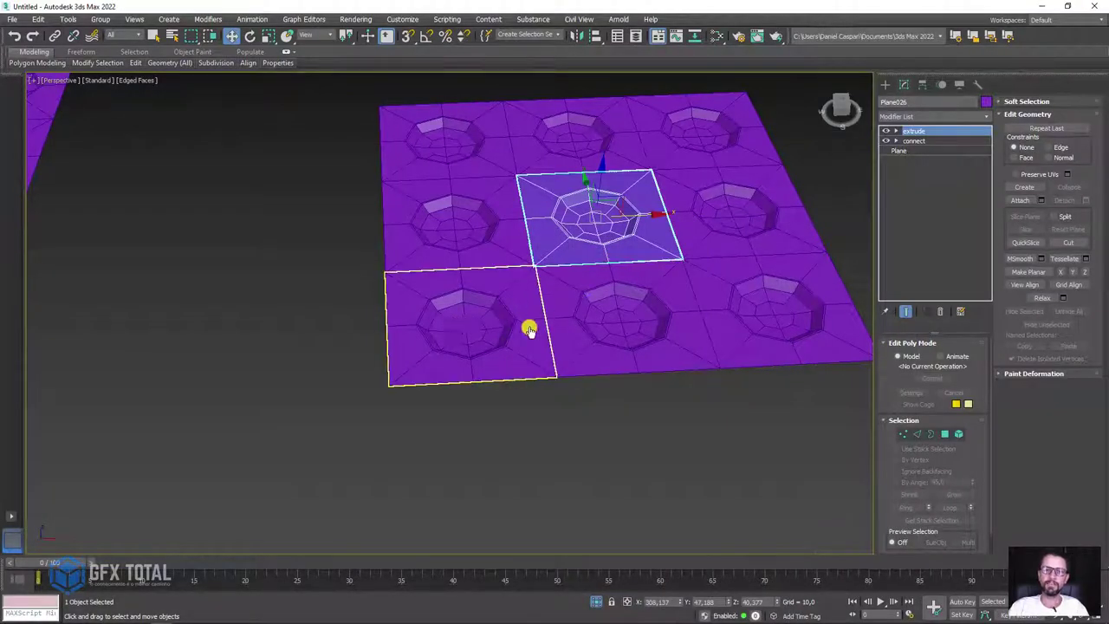
pyautogui.click(529, 329)
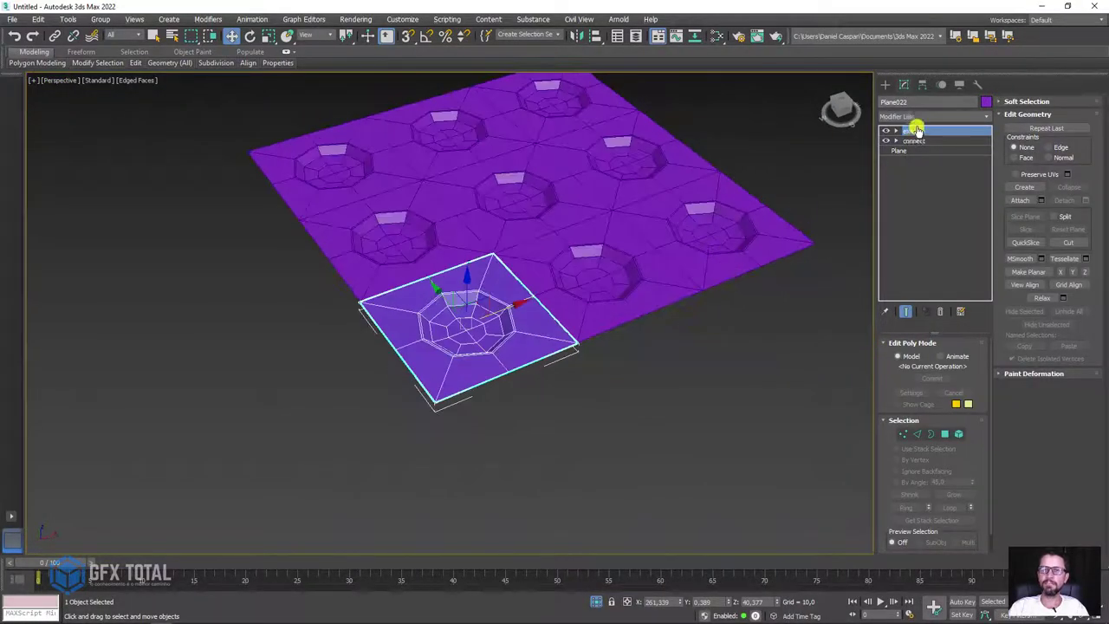
pyautogui.click(886, 130)
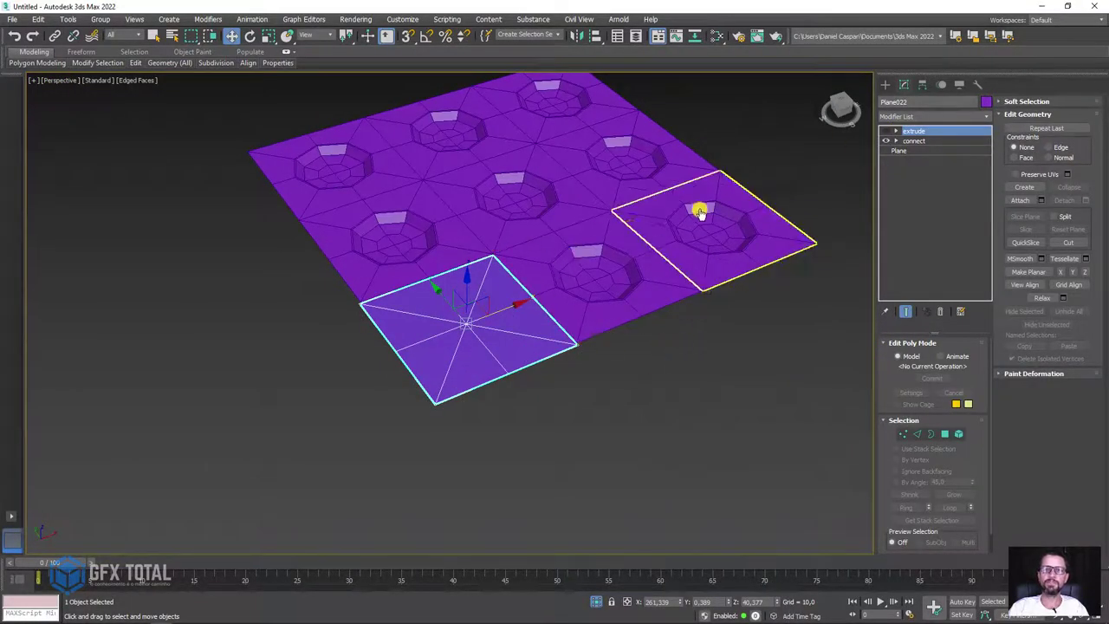
# Step: Delete the spare pip tiles from the copied block
pyautogui.moveTo(636, 260); pyautogui.dragTo(638, 258)
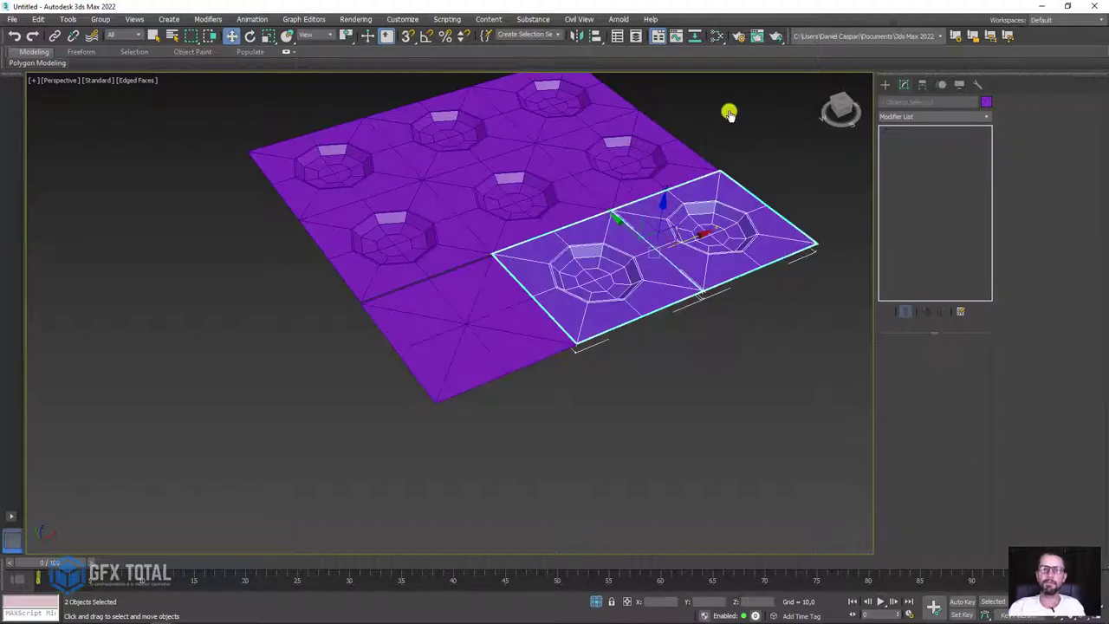
pyautogui.press('Delete')
pyautogui.click(604, 114)
pyautogui.press('Delete')
pyautogui.moveTo(302, 98); pyautogui.dragTo(398, 233)
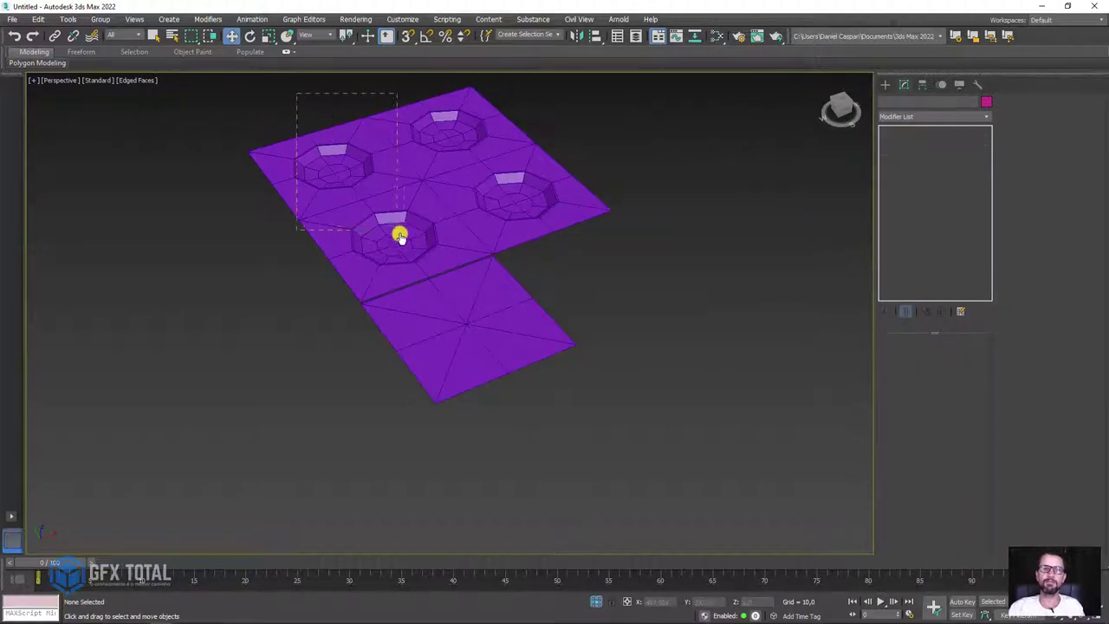
pyautogui.press('Delete')
pyautogui.click(446, 292)
# Step: Turn on 3D Snap and reframe the view from above on the remaining tiles
pyautogui.scroll(5, 493, 275)
pyautogui.keyDown('alt'); pyautogui.moveTo(493, 276); pyautogui.dragTo(532, 347, button='middle'); pyautogui.keyUp('alt')
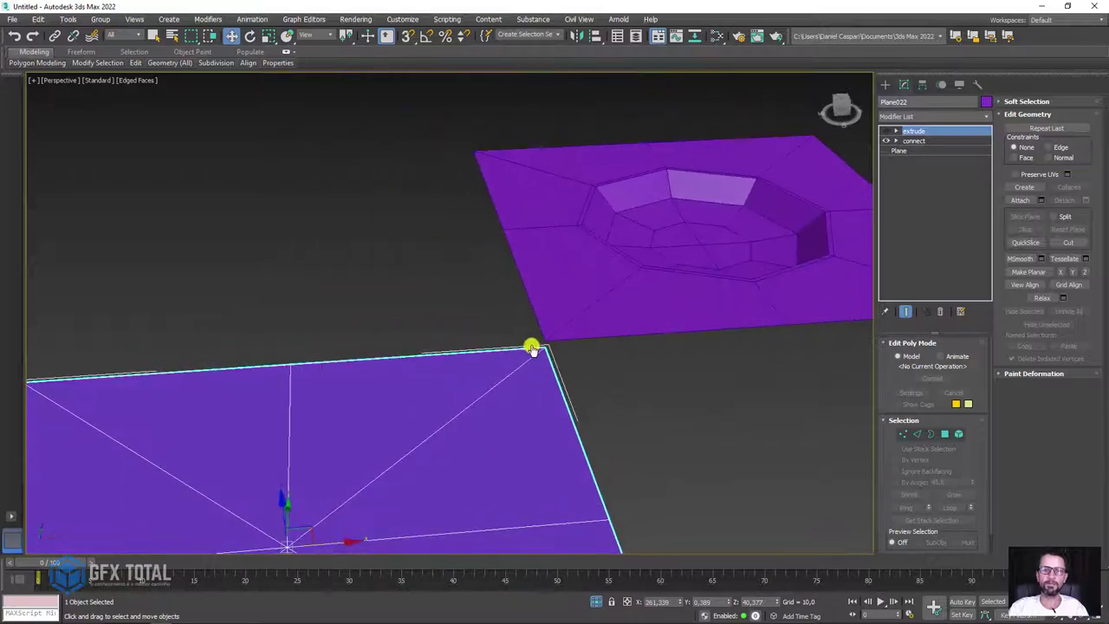
pyautogui.press('s')
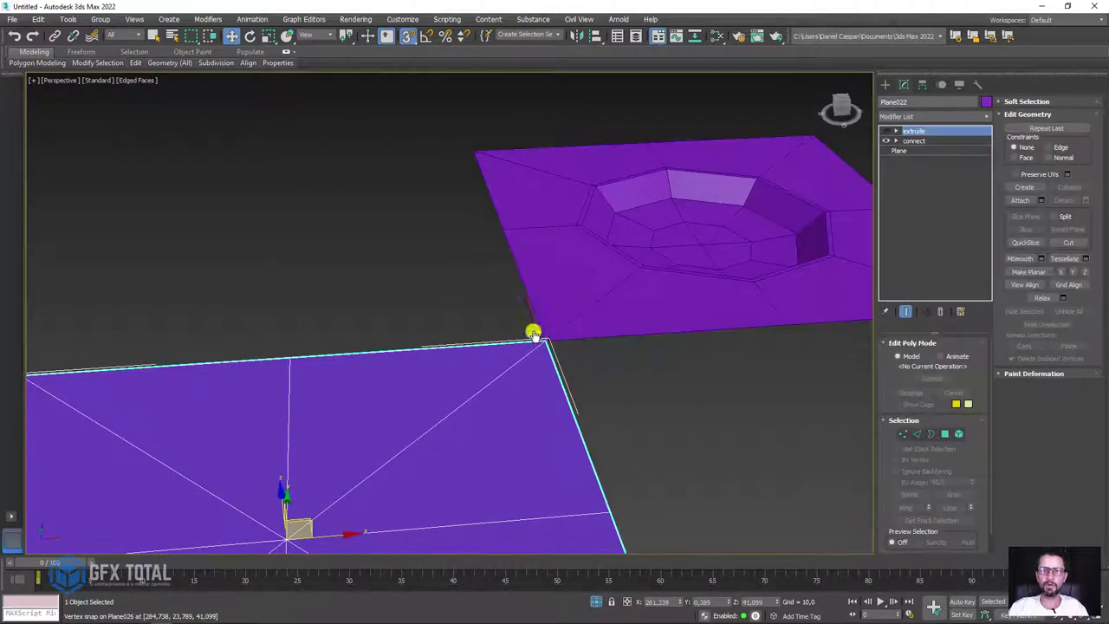
pyautogui.scroll(-2, 532, 329)
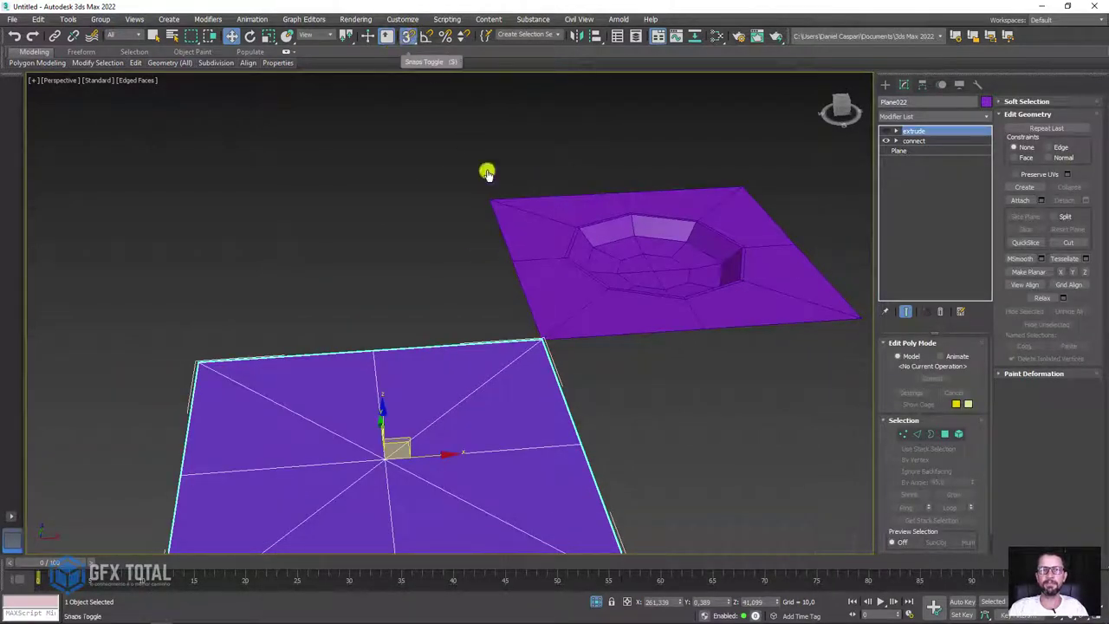
pyautogui.scroll(-3, 503, 182)
pyautogui.keyDown('alt'); pyautogui.moveTo(575, 262); pyautogui.dragTo(571, 249, button='middle'); pyautogui.keyUp('alt')
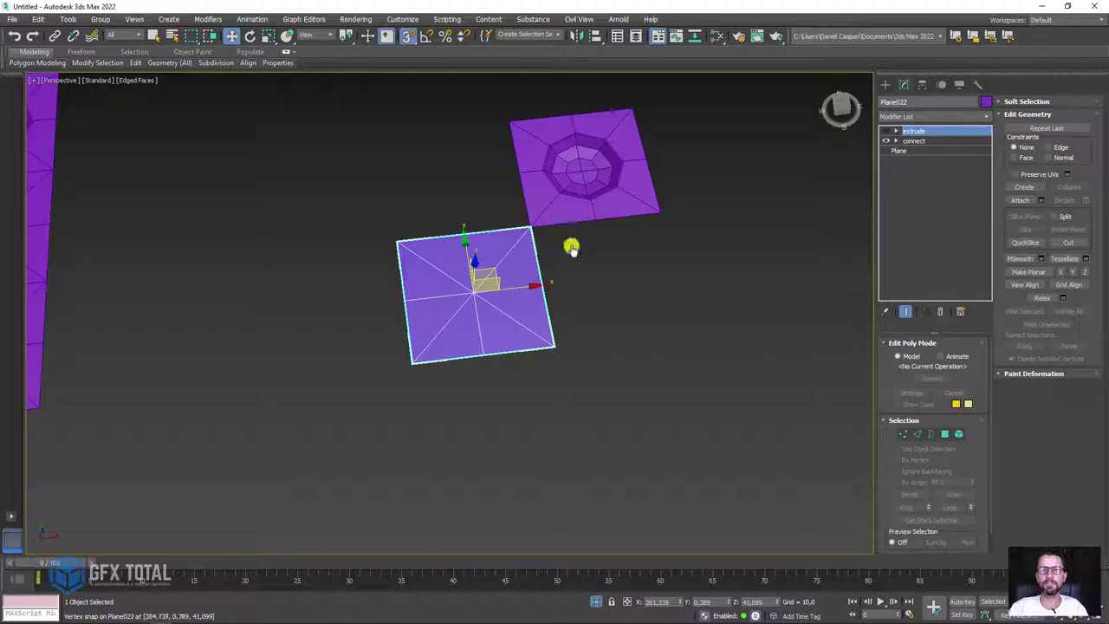
# Step: Delete the blank tile's extrude modifier and remove its diagonal edges, leaving four quads
pyautogui.click(896, 140)
pyautogui.click(916, 160)
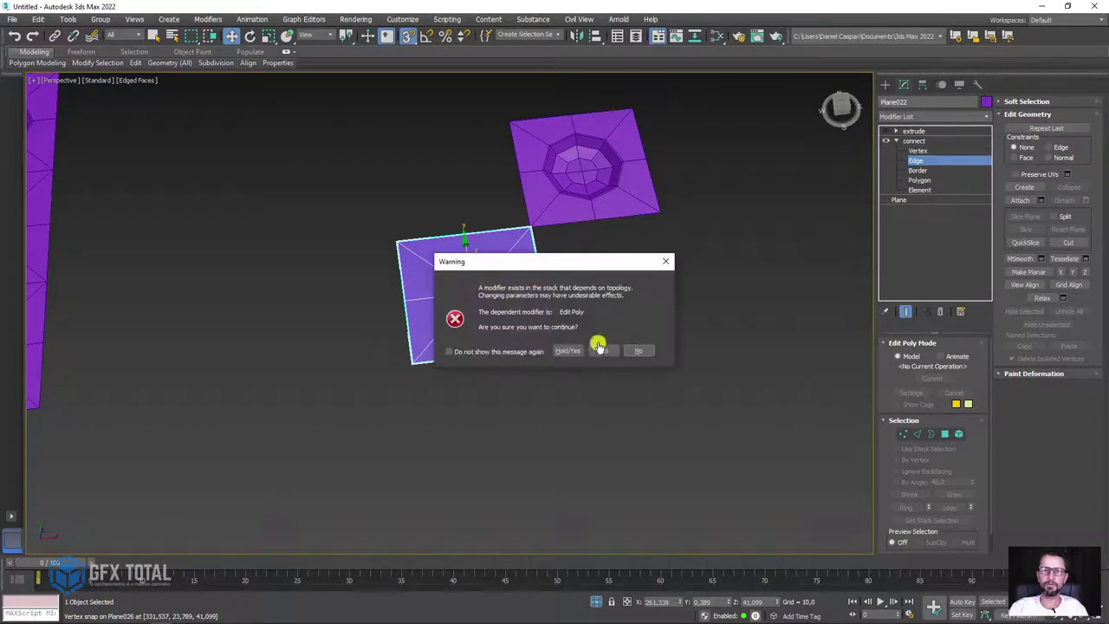
pyautogui.click(638, 353)
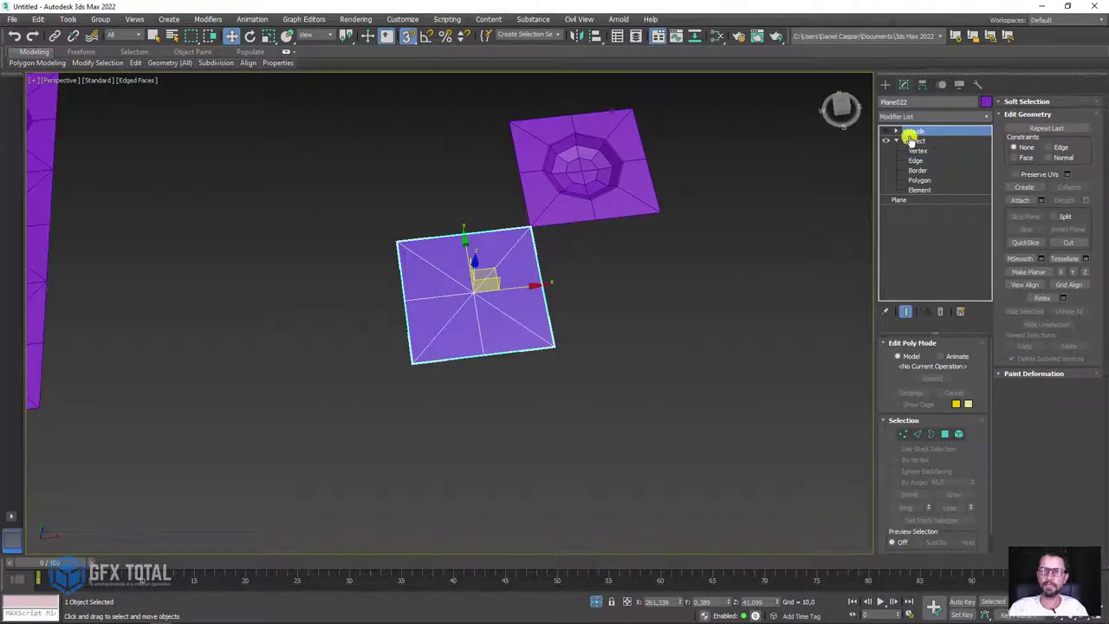
pyautogui.click(940, 312)
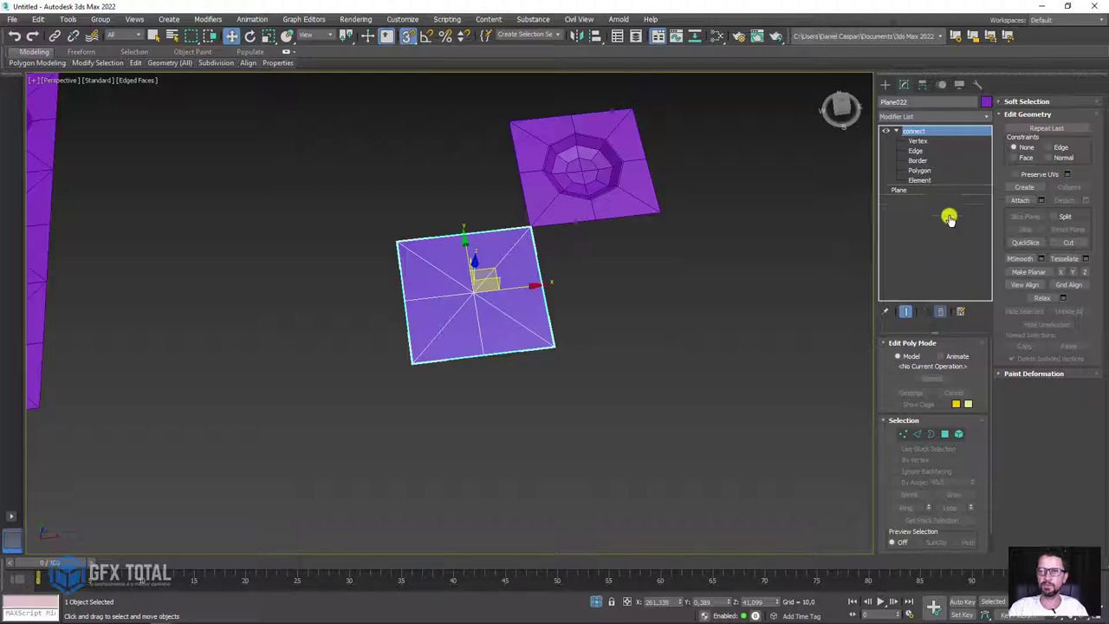
pyautogui.click(919, 437)
pyautogui.click(1023, 129)
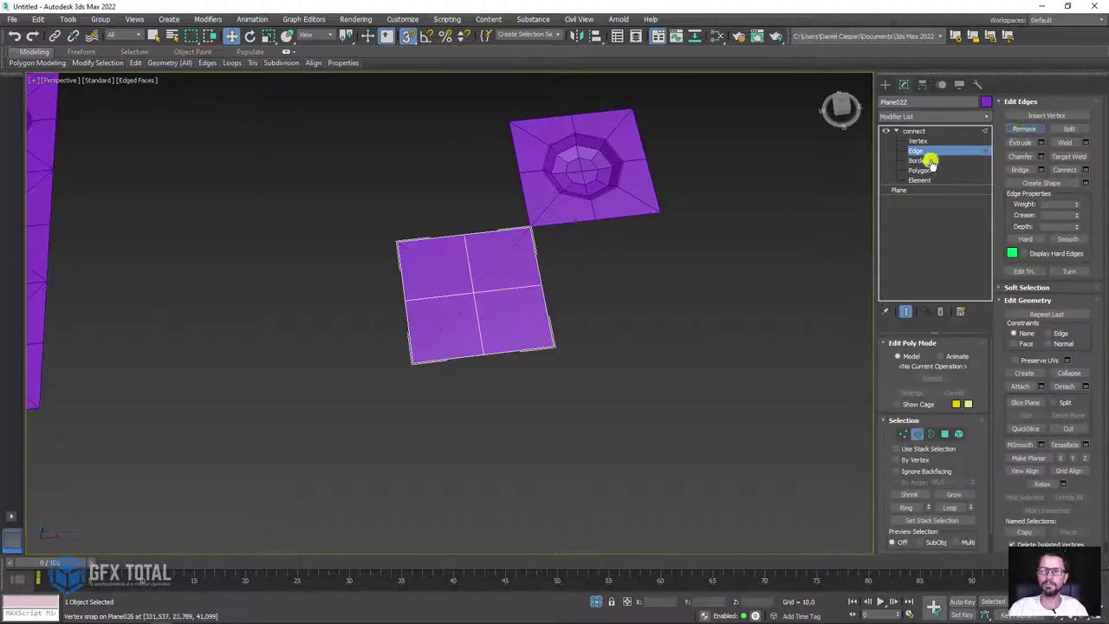
pyautogui.click(915, 132)
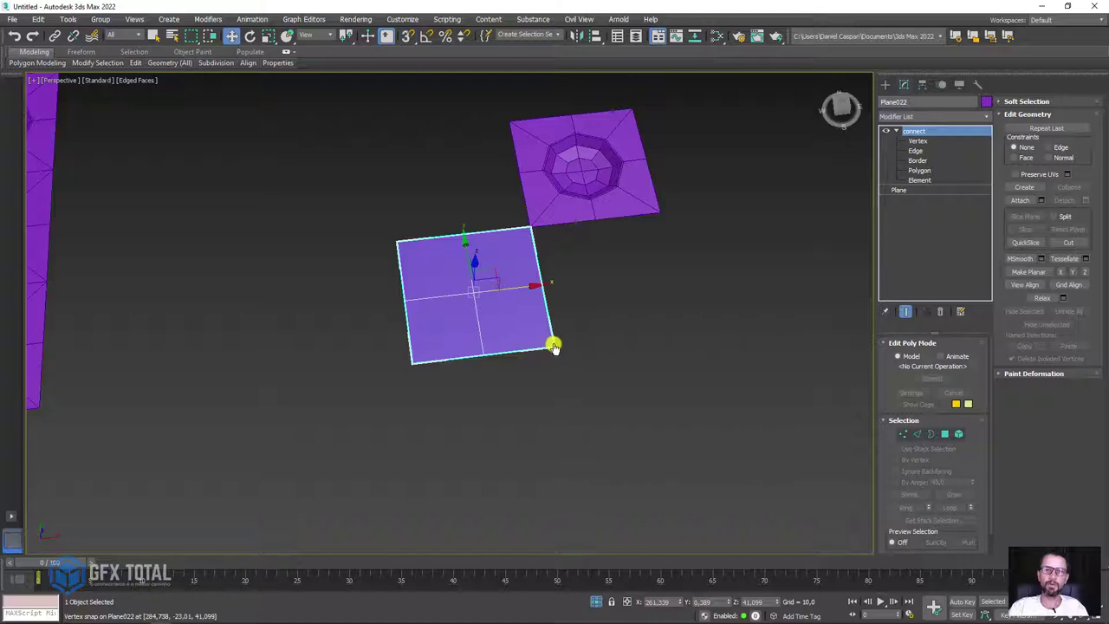
# Step: Clone the blank tile upward, snapped to its corner, after undoing a misplaced copy
pyautogui.moveTo(506, 242)
pyautogui.keyDown('shift'); pyautogui.mouseDown()
pyautogui.moveTo(510, 217)
pyautogui.moveTo(502, 268)
pyautogui.mouseUp(); pyautogui.keyUp('shift')
pyautogui.click(583, 367)
pyautogui.hotkey('ctrl', 'z')
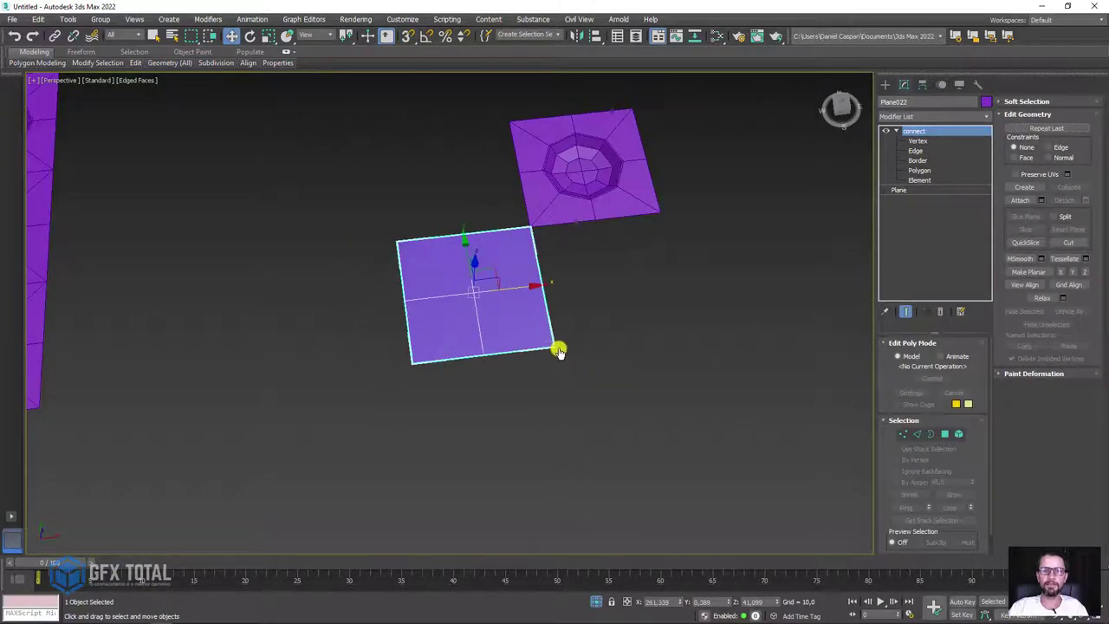
pyautogui.moveTo(553, 350)
pyautogui.keyDown('shift'); pyautogui.mouseDown()
pyautogui.moveTo(513, 240)
pyautogui.moveTo(530, 231)
pyautogui.mouseUp(); pyautogui.keyUp('shift')
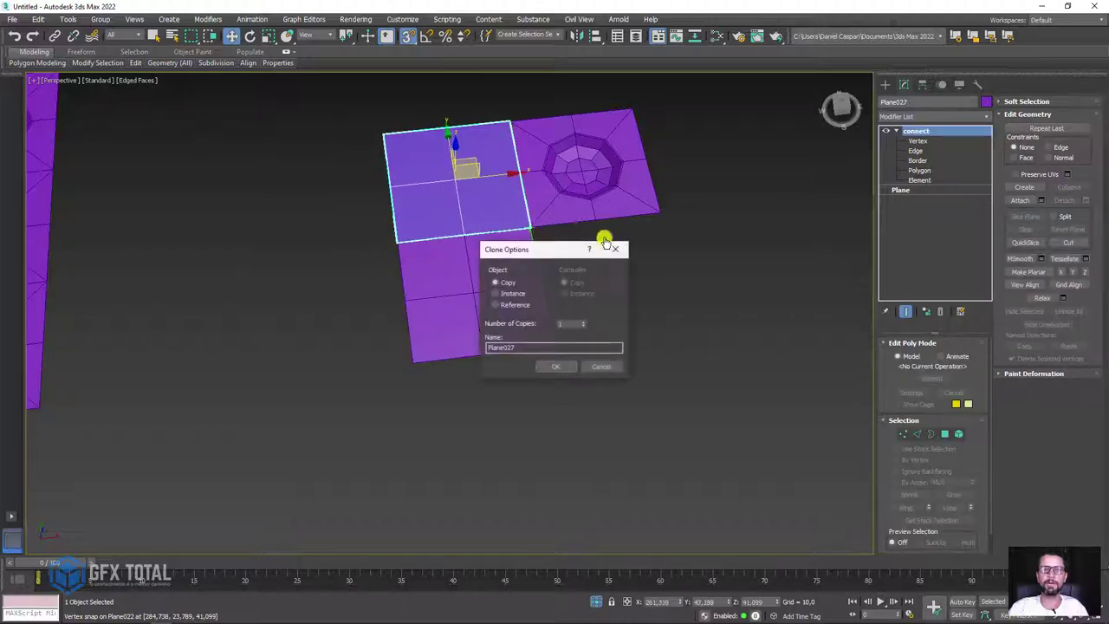
# Step: Clone blank tiles upward and to the right so they surround the centre pip
pyautogui.click(560, 368)
pyautogui.keyDown('ctrl'); pyautogui.click(488, 300); pyautogui.keyUp('ctrl')
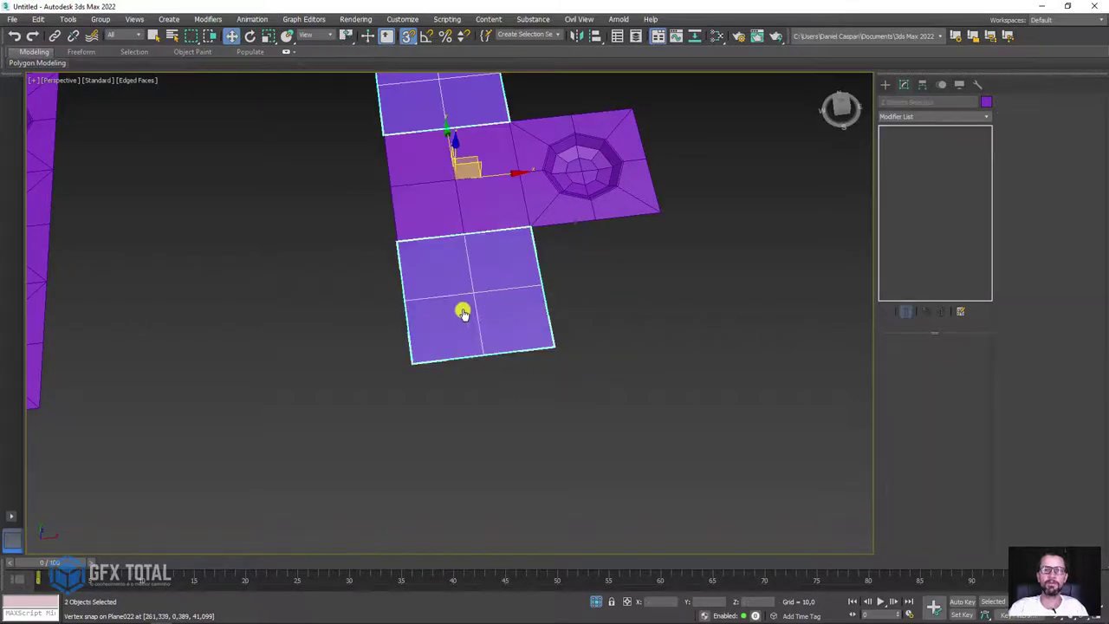
pyautogui.keyDown('shift'); pyautogui.moveTo(401, 249); pyautogui.dragTo(530, 228); pyautogui.keyUp('shift')
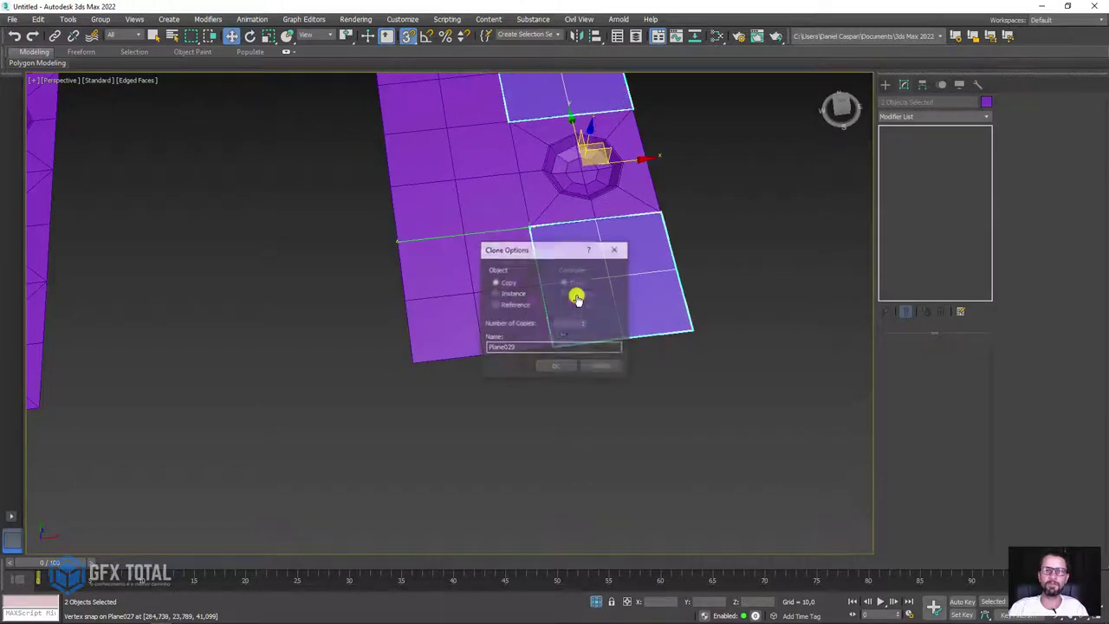
pyautogui.click(557, 367)
pyautogui.moveTo(362, 113)
pyautogui.mouseDown()
pyautogui.moveTo(402, 225)
pyautogui.moveTo(660, 211)
pyautogui.mouseUp()
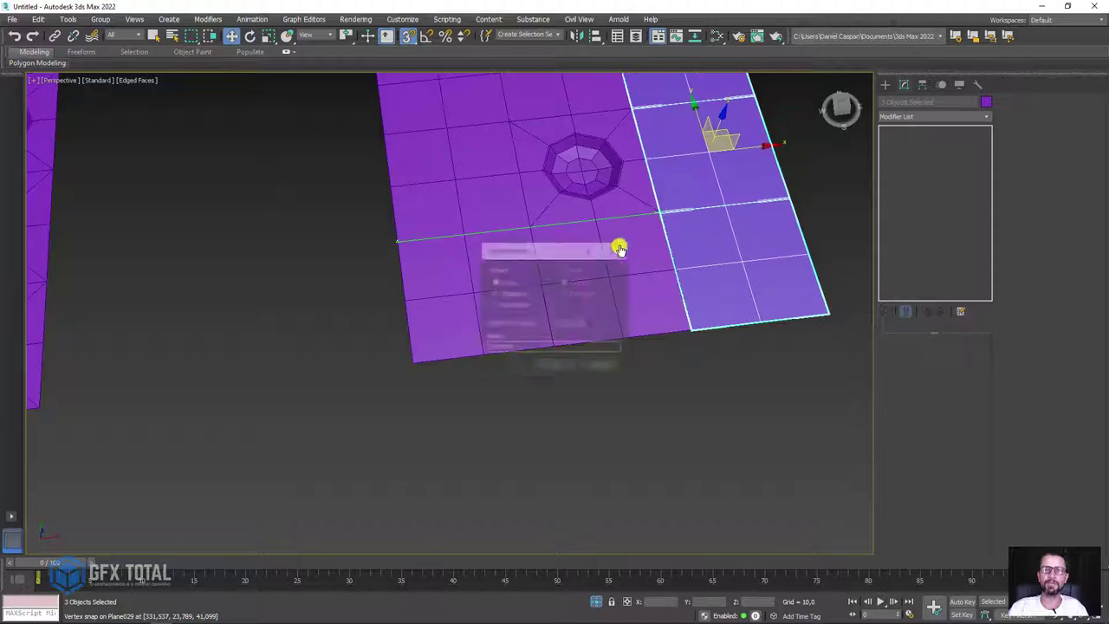
pyautogui.click(565, 366)
# Step: Select all nine pieces of the one-pip face and drag a copy to the right
pyautogui.scroll(-5, 618, 294)
pyautogui.keyDown('alt'); pyautogui.moveTo(661, 280); pyautogui.dragTo(598, 416, button='middle'); pyautogui.keyUp('alt')
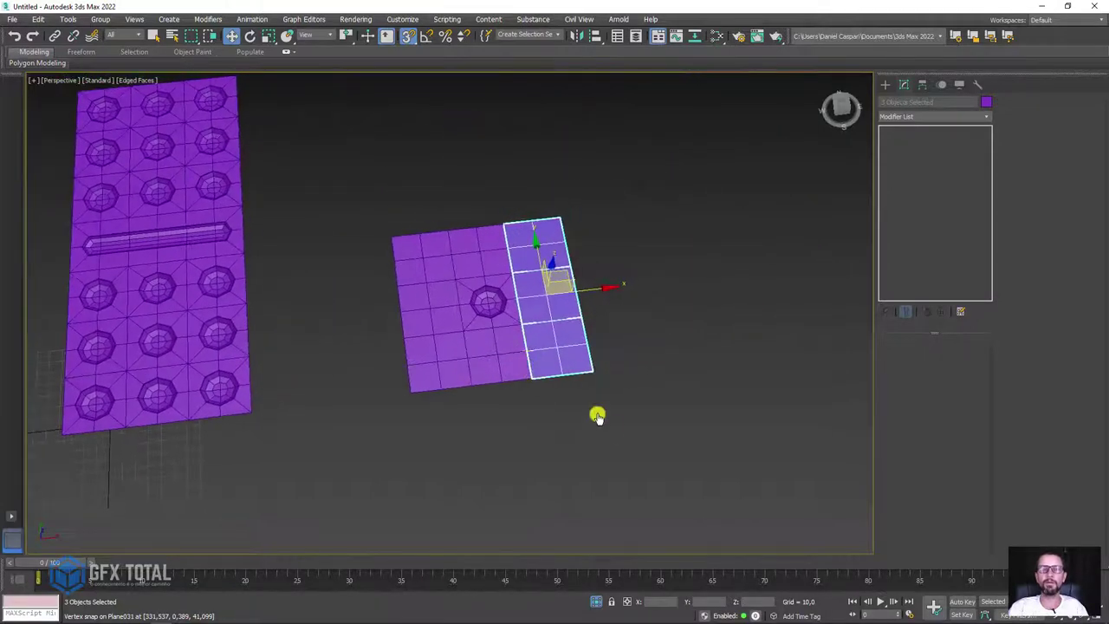
pyautogui.moveTo(404, 191); pyautogui.dragTo(406, 192)
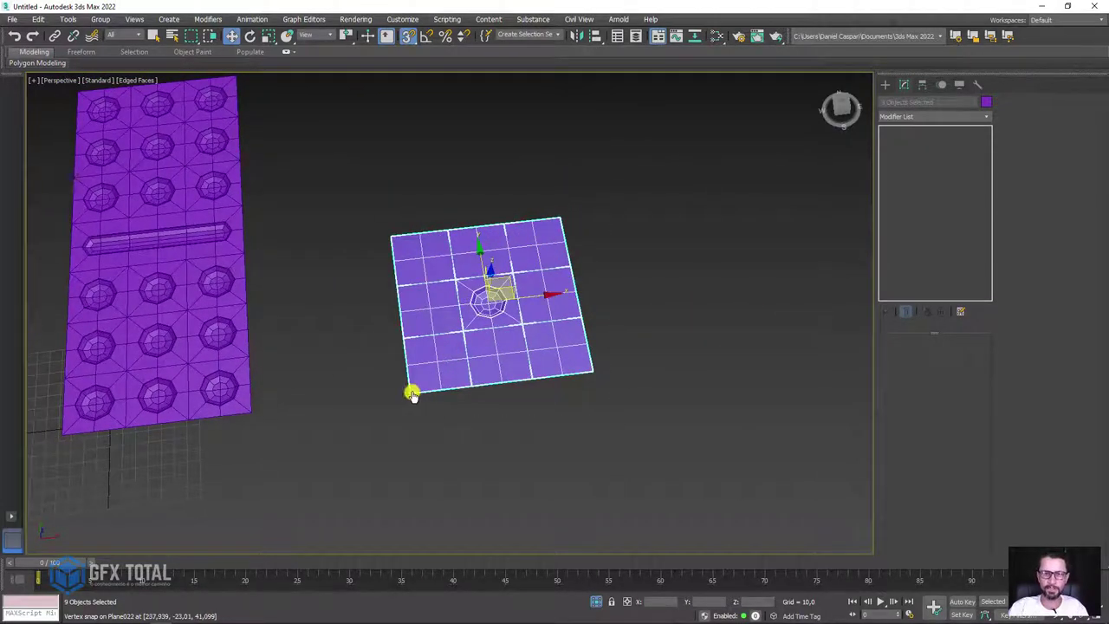
pyautogui.moveTo(411, 392); pyautogui.dragTo(654, 363)
# Step: Delete two opposite corner tiles from the copied one-pip face
pyautogui.click(555, 366)
pyautogui.click(656, 235)
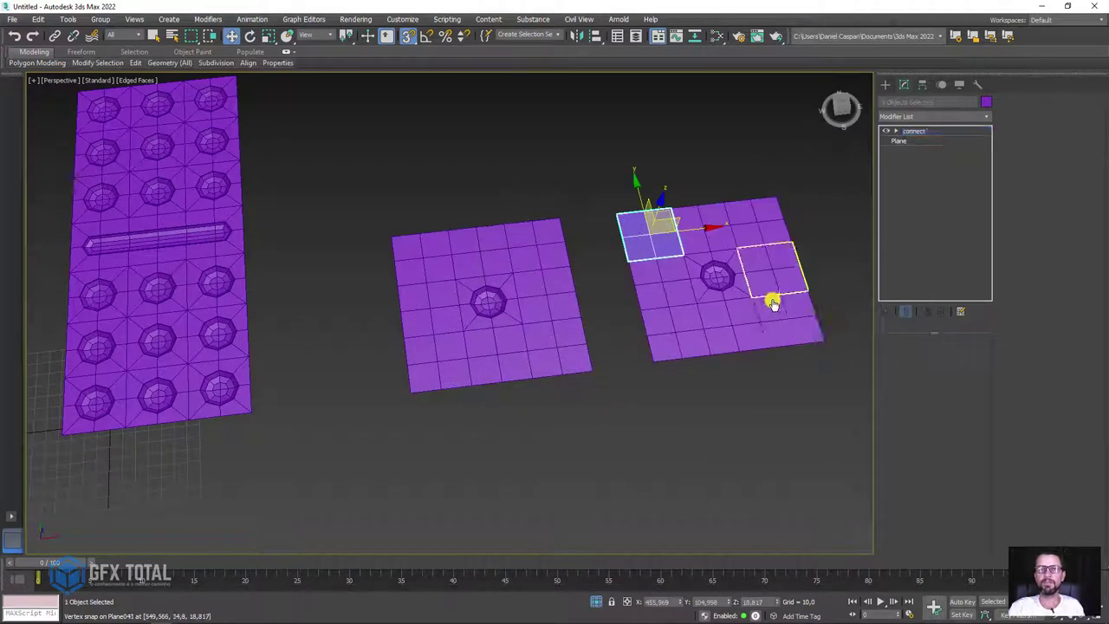
pyautogui.press('Delete')
pyautogui.click(782, 321)
pyautogui.press('Delete')
pyautogui.click(726, 290)
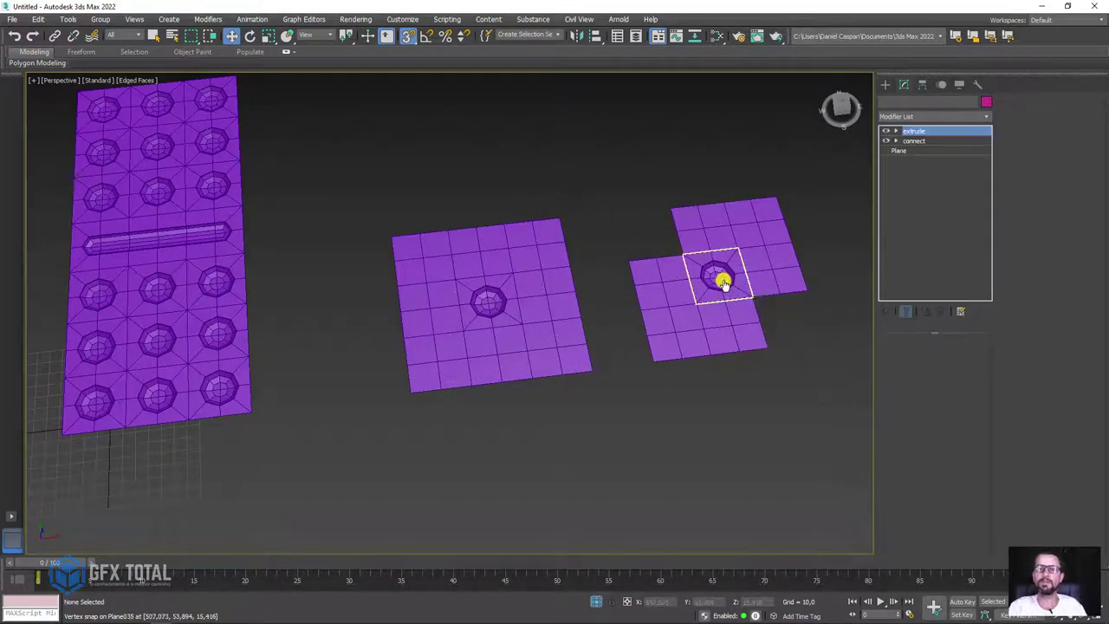
pyautogui.scroll(5, 726, 291)
pyautogui.scroll(-2, 690, 342)
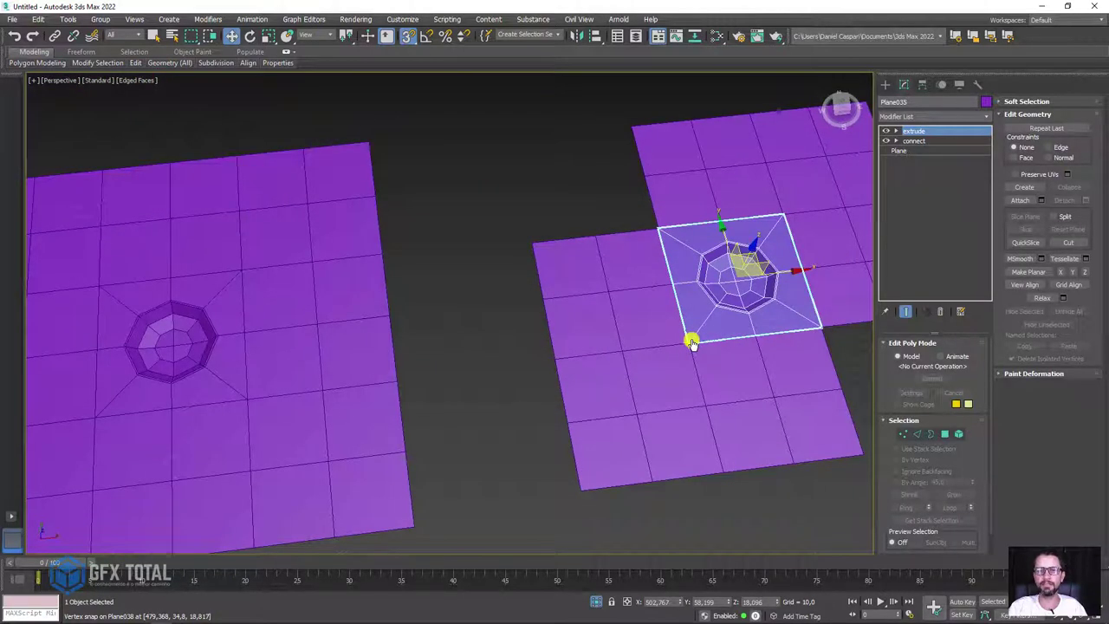
# Step: Clone the centre pip tile into the upper-left and lower-right corners, forming a three-pip face
pyautogui.keyDown('shift'); pyautogui.moveTo(669, 291); pyautogui.dragTo(535, 243); pyautogui.keyUp('shift')
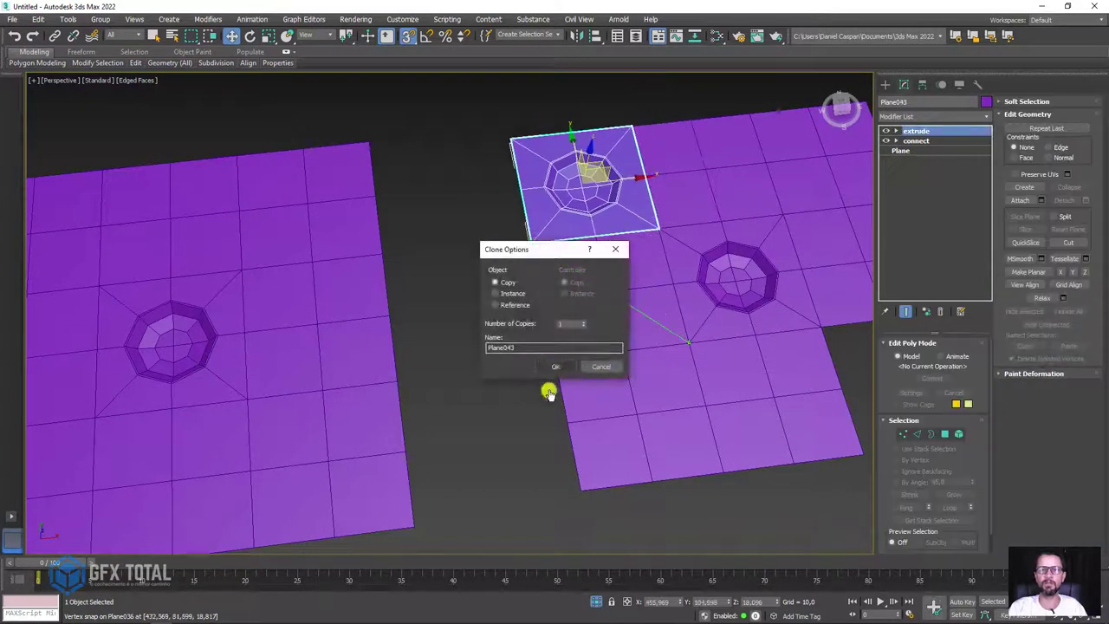
pyautogui.click(555, 367)
pyautogui.scroll(-2, 532, 243)
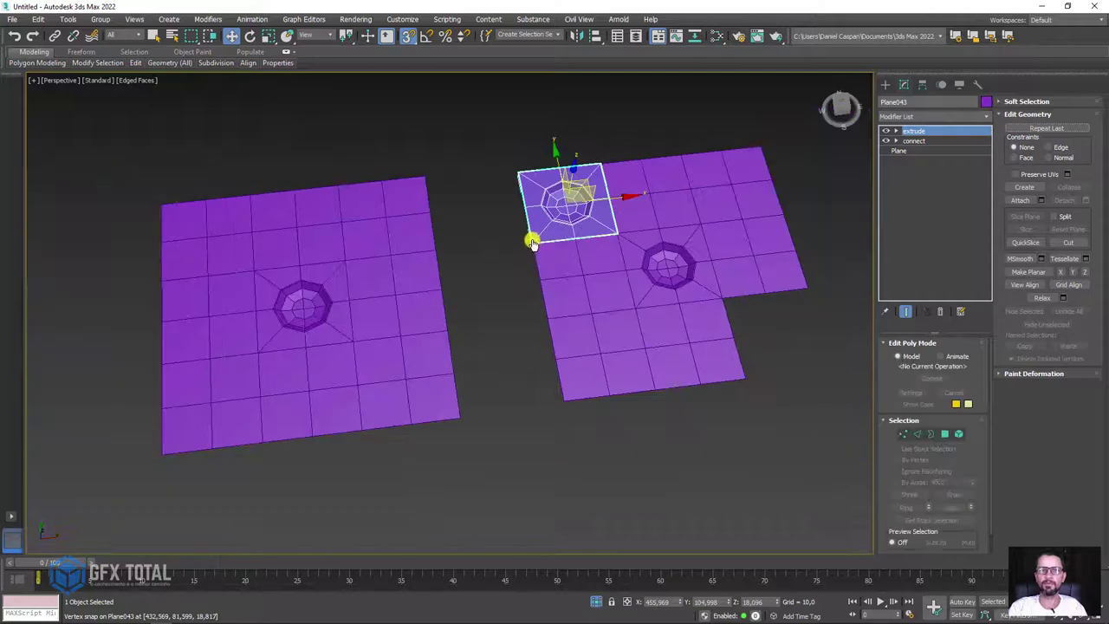
pyautogui.keyDown('shift'); pyautogui.moveTo(565, 243); pyautogui.dragTo(744, 374); pyautogui.keyUp('shift')
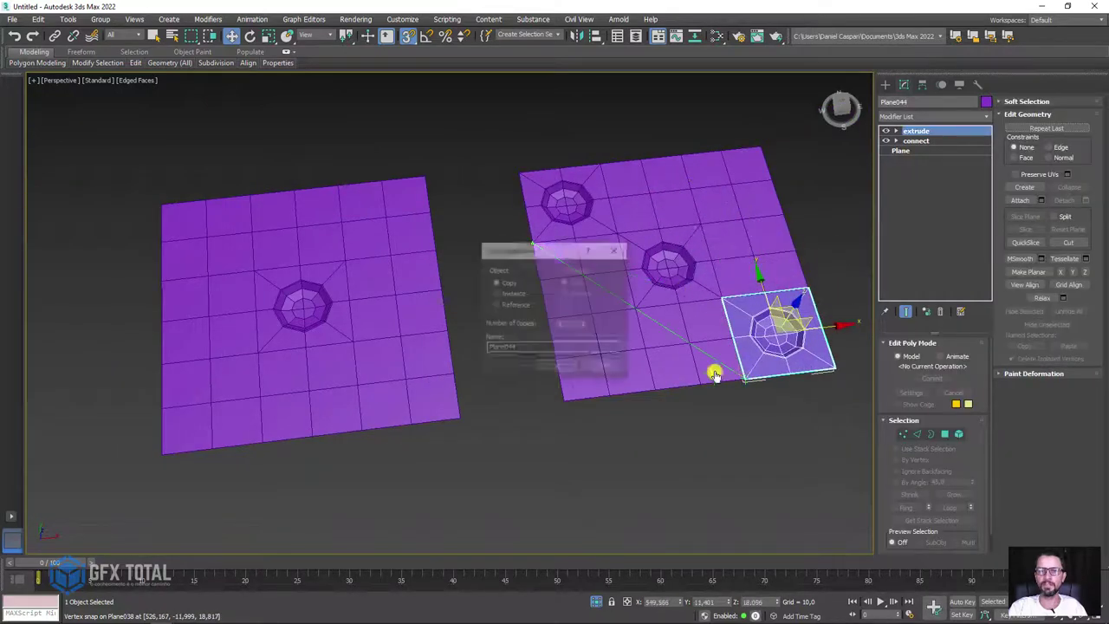
pyautogui.click(559, 368)
pyautogui.scroll(-3, 607, 373)
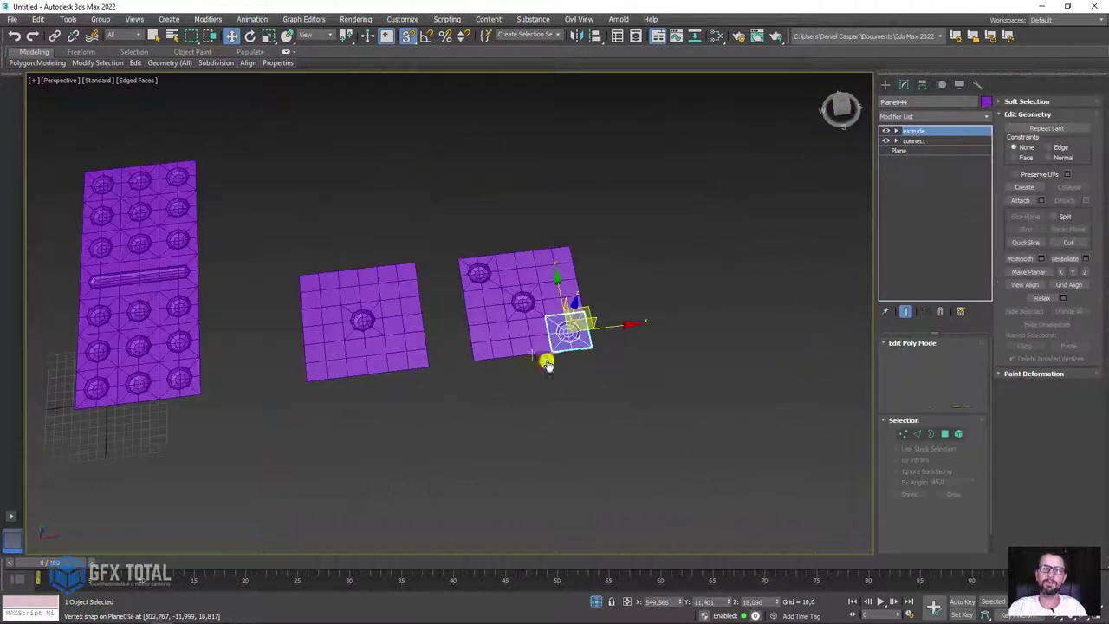
# Step: Clone the whole three-pip face to the right and select its lower-right pip tile
pyautogui.moveTo(642, 389); pyautogui.dragTo(484, 230)
pyautogui.scroll(2, 563, 297)
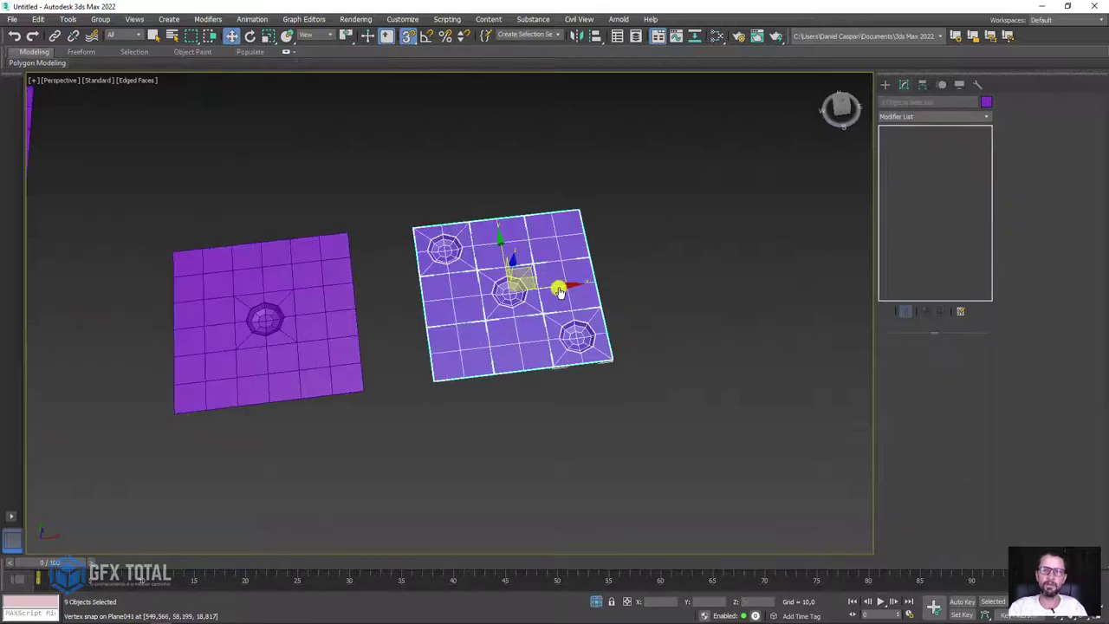
pyautogui.keyDown('shift'); pyautogui.moveTo(559, 291); pyautogui.dragTo(792, 258); pyautogui.keyUp('shift')
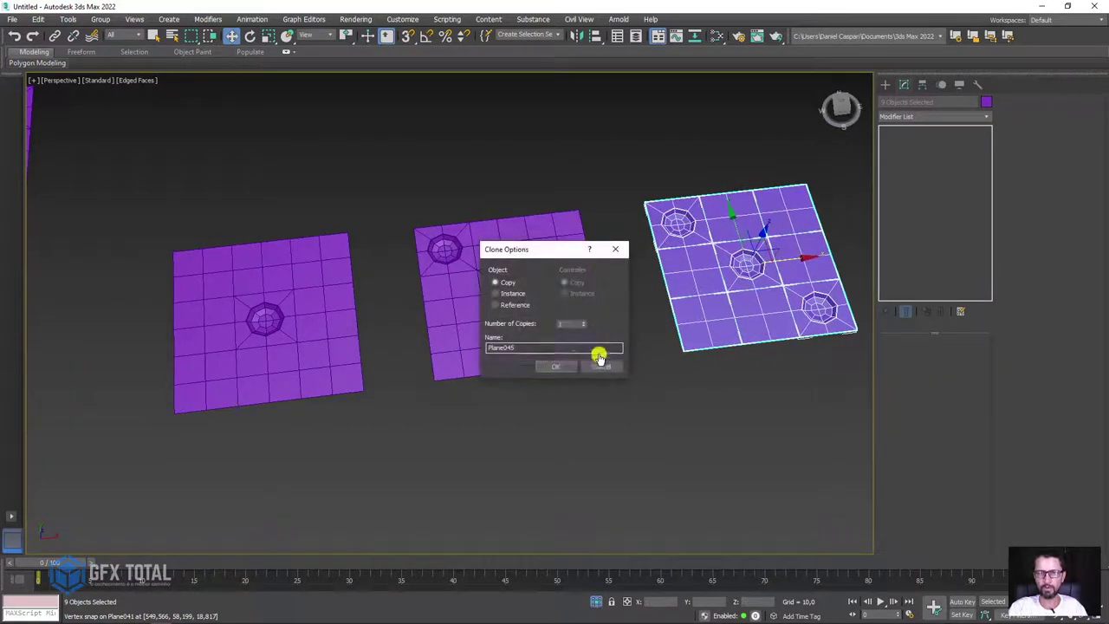
pyautogui.click(560, 369)
pyautogui.moveTo(629, 342); pyautogui.dragTo(575, 307, button='middle')
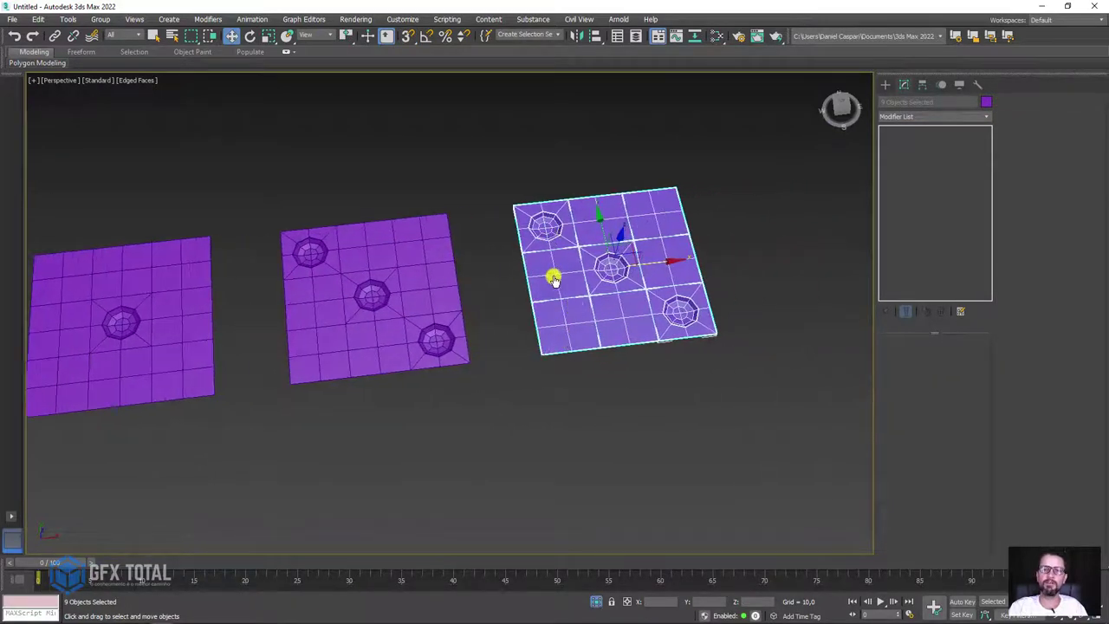
pyautogui.moveTo(618, 235); pyautogui.dragTo(676, 317)
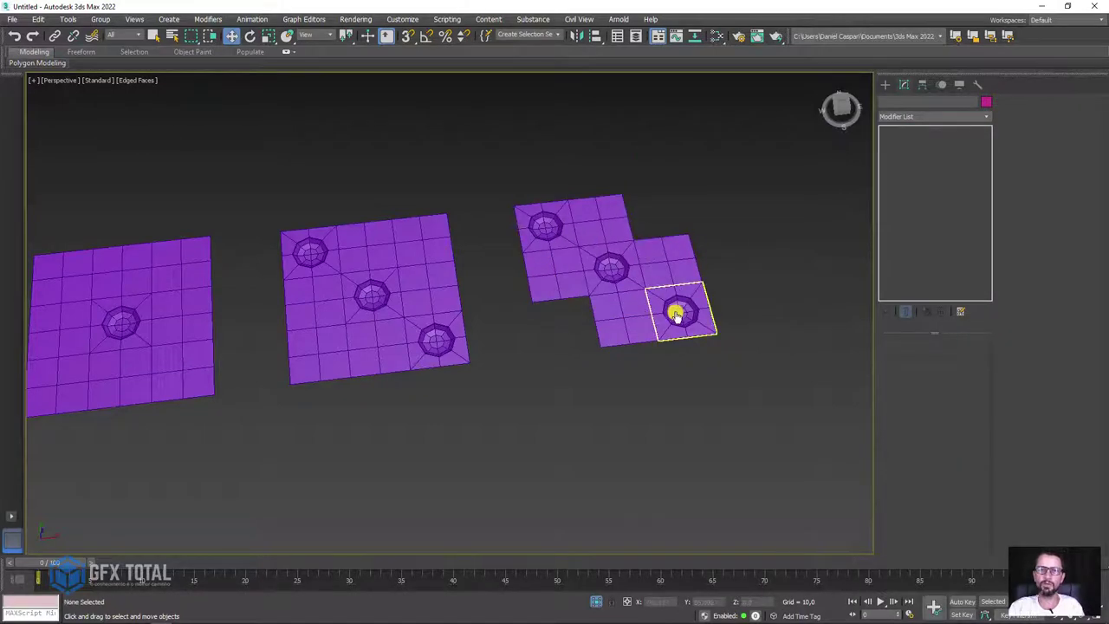
pyautogui.click(676, 316)
pyautogui.scroll(2, 716, 339)
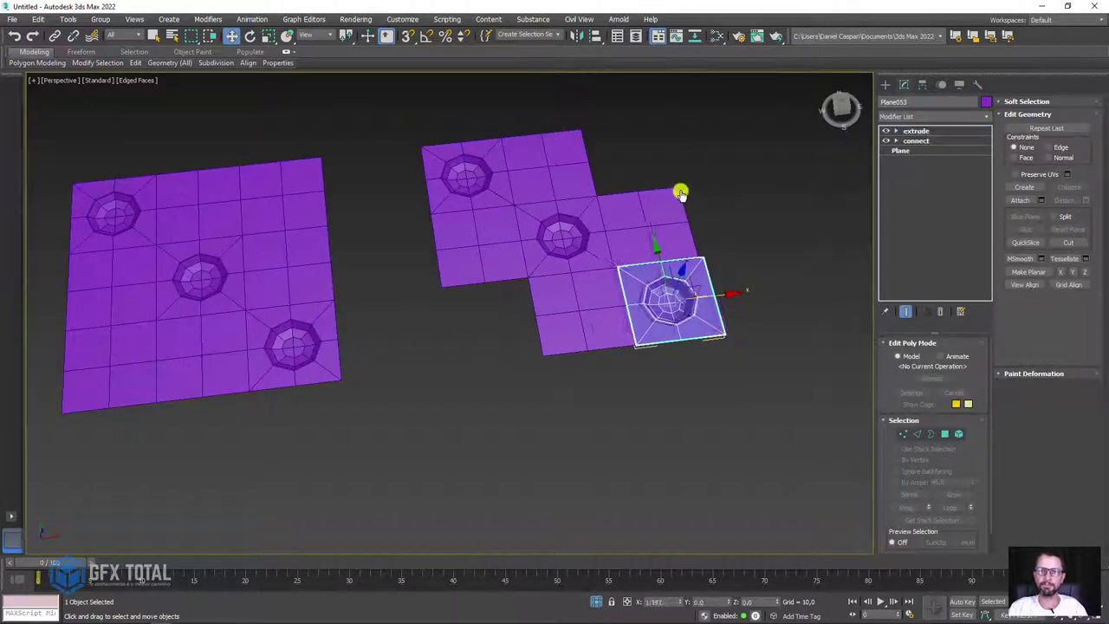
# Step: With 3D Snap on, clone the pip tile into the top-right and lower-left corners for five pips
pyautogui.keyDown('shift'); pyautogui.moveTo(698, 326); pyautogui.dragTo(716, 322); pyautogui.keyUp('shift')
pyautogui.click(559, 369)
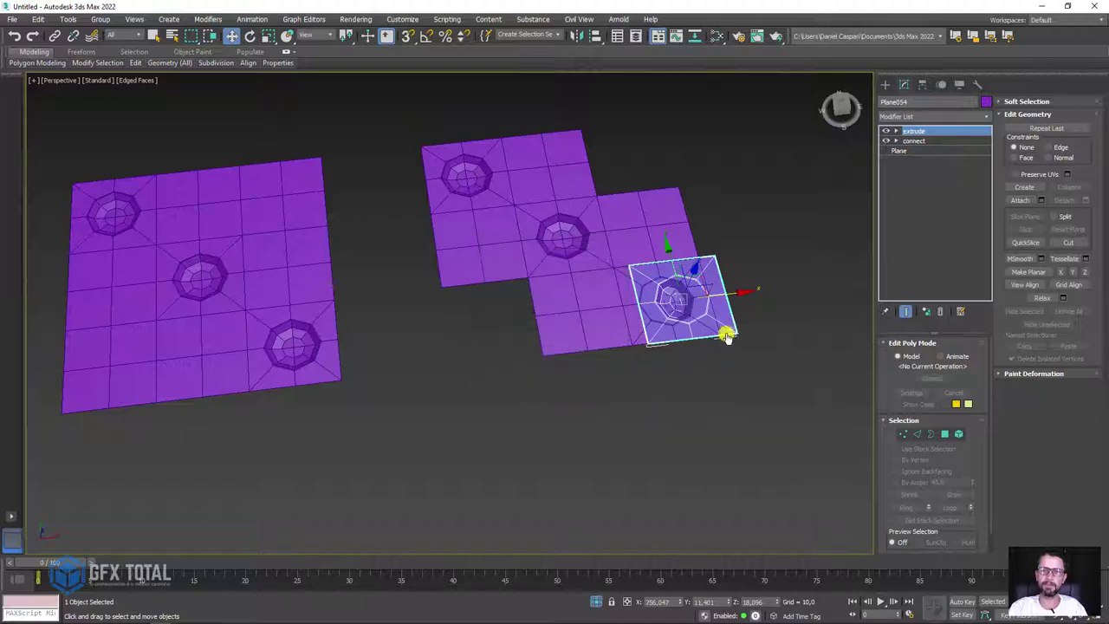
pyautogui.press('s')
pyautogui.keyDown('shift'); pyautogui.moveTo(734, 336); pyautogui.dragTo(681, 185); pyautogui.keyUp('shift')
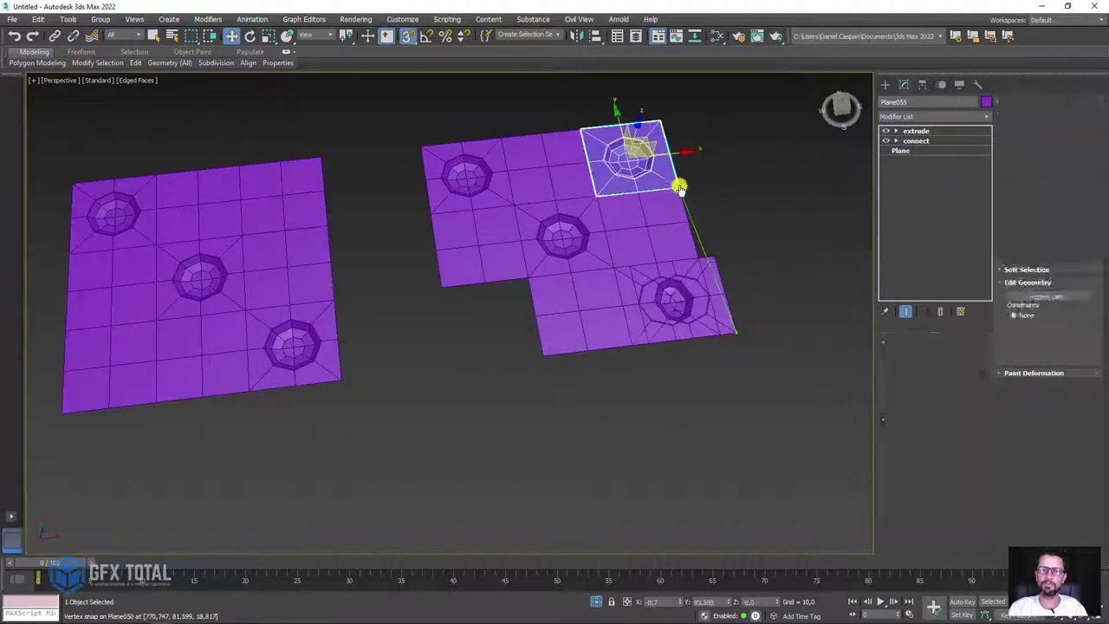
pyautogui.click(559, 364)
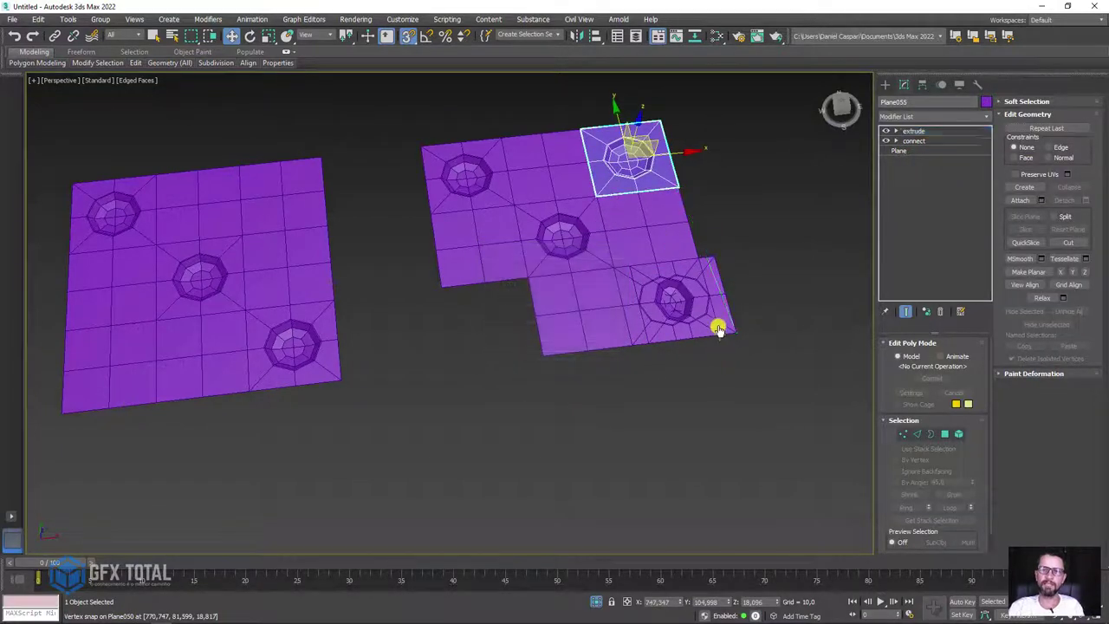
pyautogui.click(691, 317)
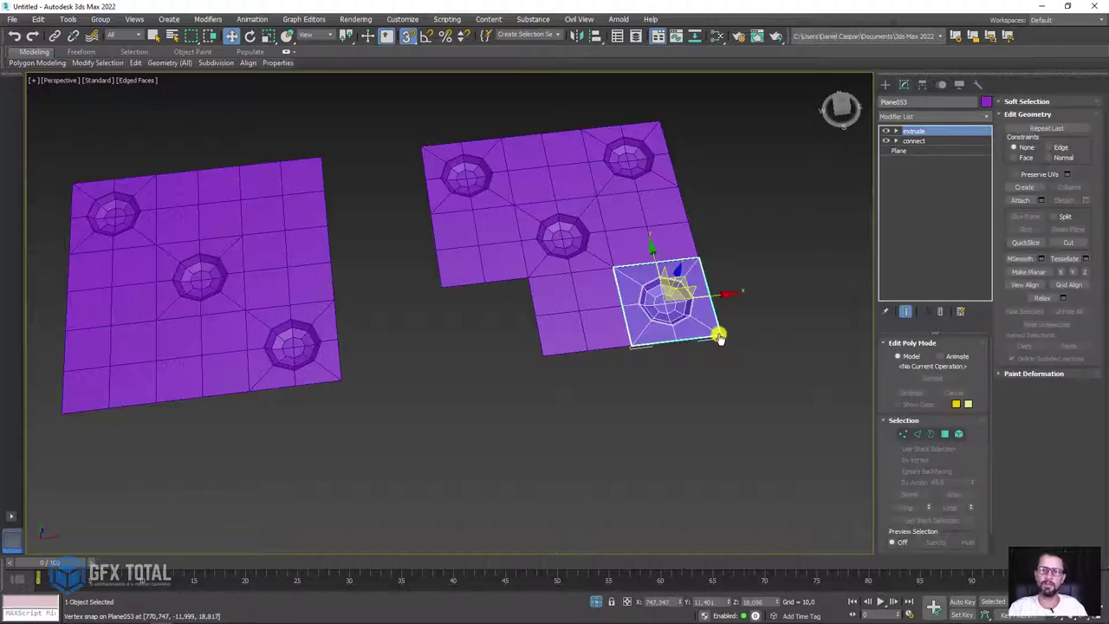
pyautogui.keyDown('shift'); pyautogui.moveTo(727, 340); pyautogui.dragTo(532, 355); pyautogui.keyUp('shift')
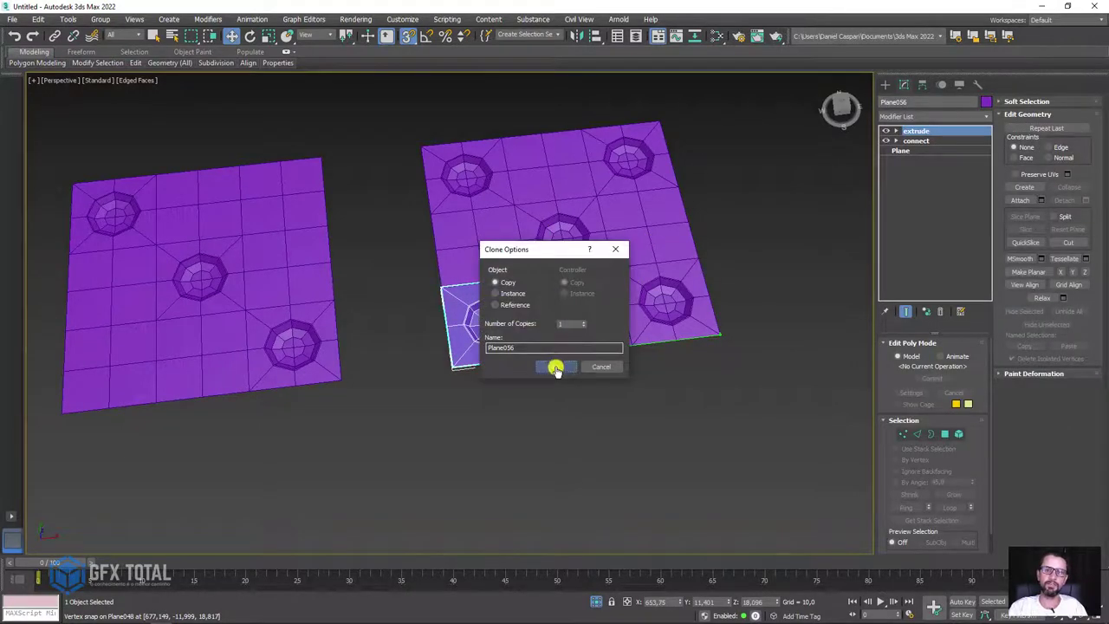
pyautogui.click(554, 367)
pyautogui.scroll(-5, 438, 367)
pyautogui.scroll(2, 312, 361)
pyautogui.scroll(1, 474, 329)
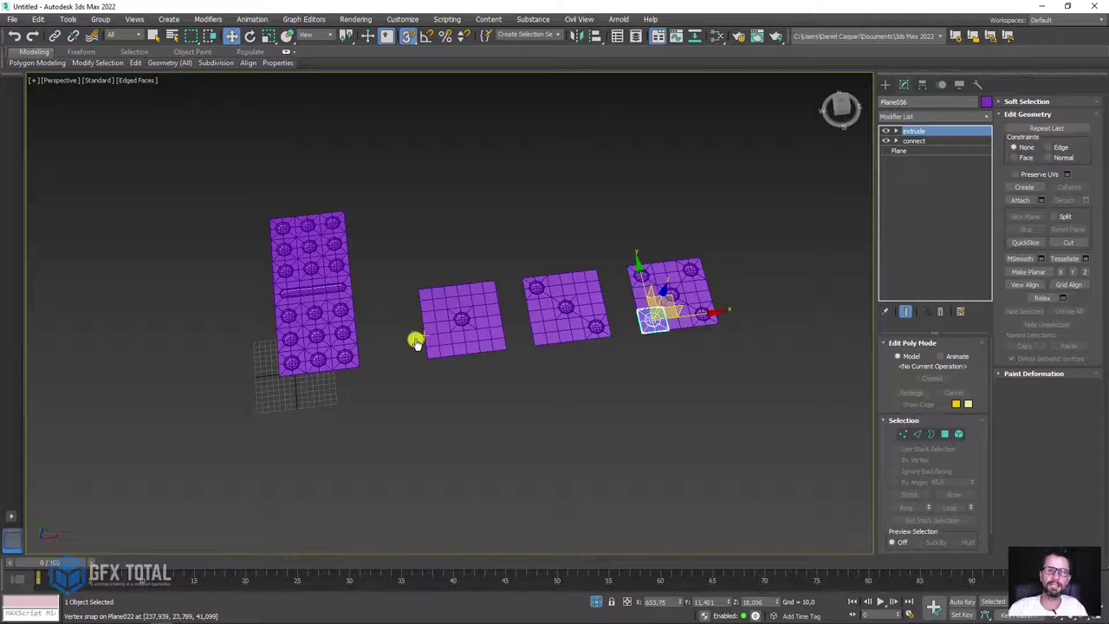
pyautogui.moveTo(415, 341)
pyautogui.keyDown('alt'); pyautogui.mouseDown(button='middle')
pyautogui.moveTo(418, 315)
pyautogui.moveTo(497, 220)
pyautogui.moveTo(633, 290)
pyautogui.mouseUp(button='middle'); pyautogui.keyUp('alt')
pyautogui.scroll(3, 614, 370)
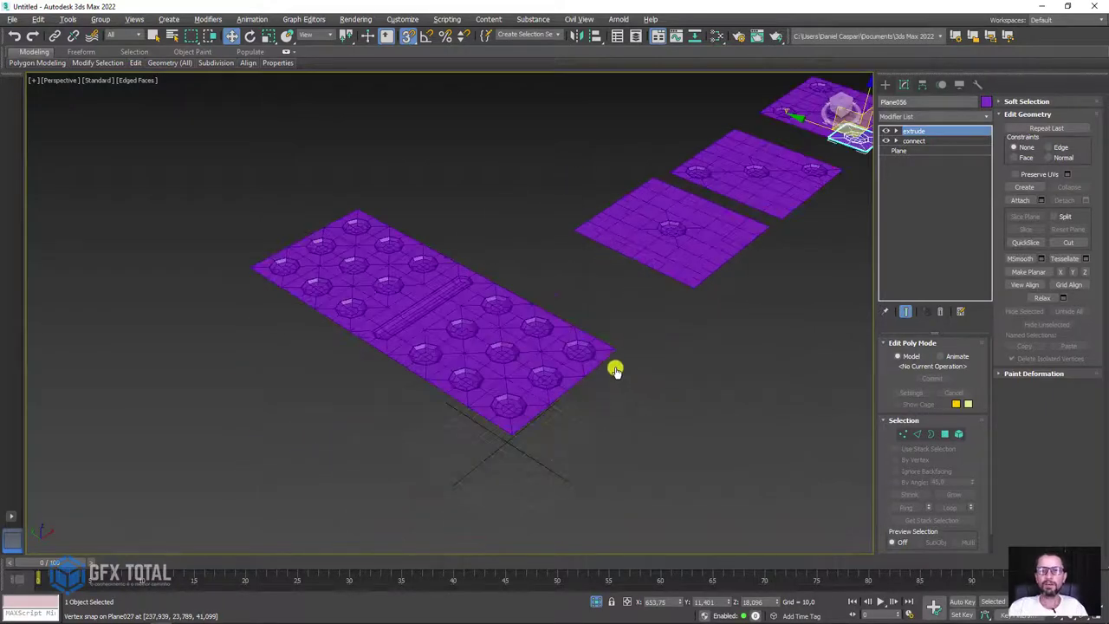
pyautogui.keyDown('alt'); pyautogui.moveTo(614, 370); pyautogui.dragTo(625, 295, button='middle'); pyautogui.keyUp('alt')
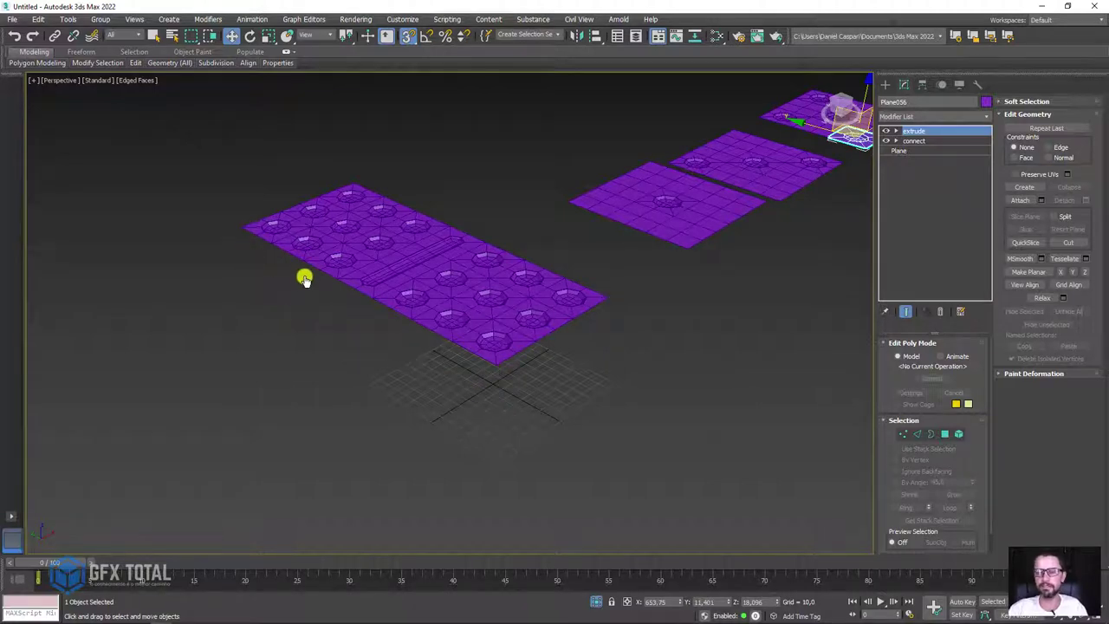
pyautogui.moveTo(512, 286)
pyautogui.keyDown('alt'); pyautogui.mouseDown(button='middle')
pyautogui.moveTo(570, 297)
pyautogui.moveTo(485, 179)
pyautogui.moveTo(451, 364)
pyautogui.moveTo(387, 456)
pyautogui.mouseUp(button='middle'); pyautogui.keyUp('alt')
pyautogui.moveTo(380, 457); pyautogui.dragTo(367, 340)
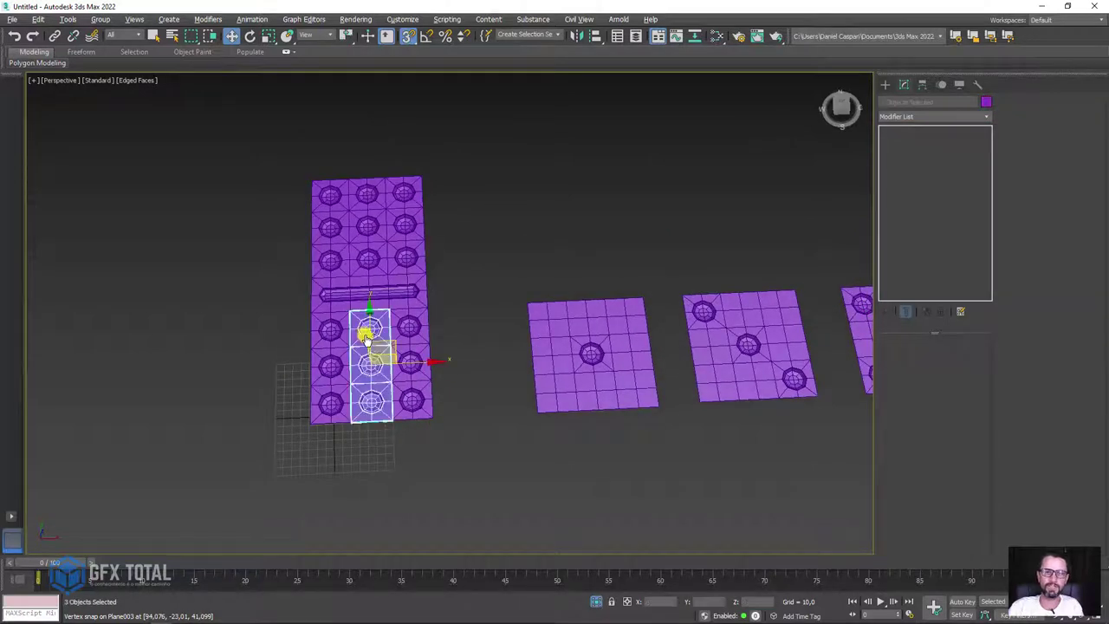
# Step: Delete the lower half's middle column and all tiles of the upper half
pyautogui.press('Delete')
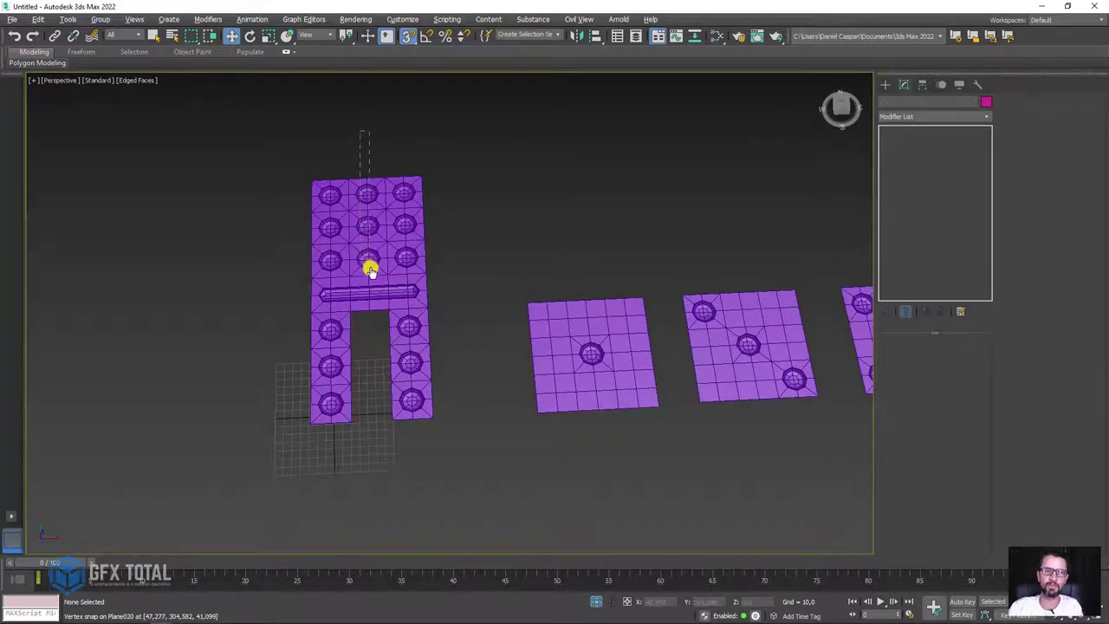
pyautogui.click(370, 269)
pyautogui.press('Delete')
pyautogui.moveTo(353, 188); pyautogui.dragTo(451, 251)
pyautogui.press('Delete')
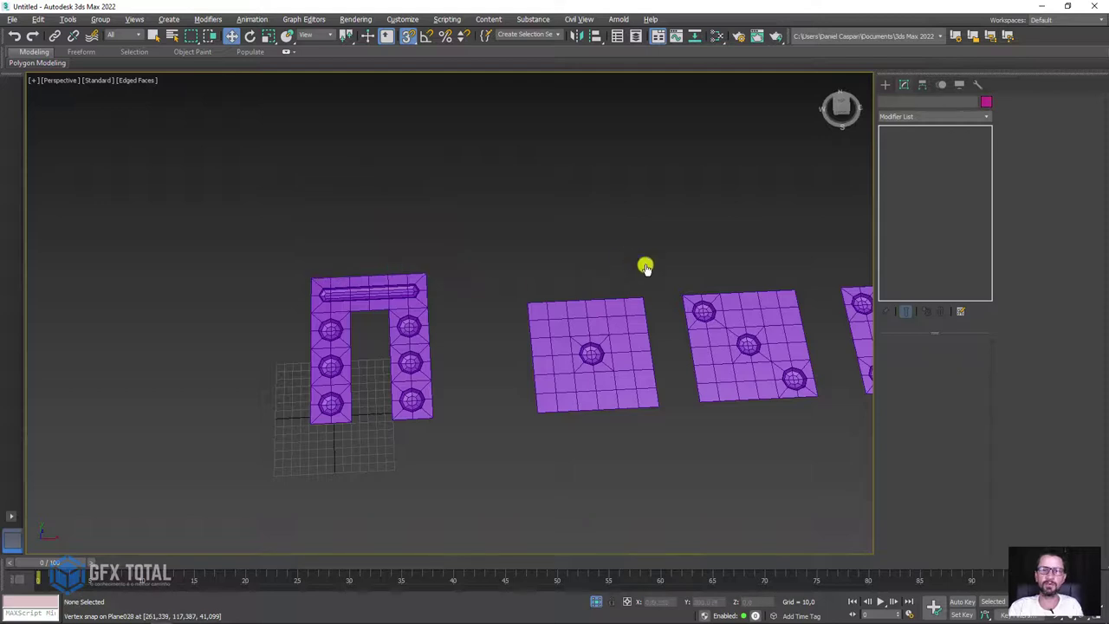
# Step: Clone the one-pip face into place above the divider bar
pyautogui.moveTo(605, 408)
pyautogui.mouseDown()
pyautogui.moveTo(647, 411)
pyautogui.moveTo(424, 275)
pyautogui.mouseUp()
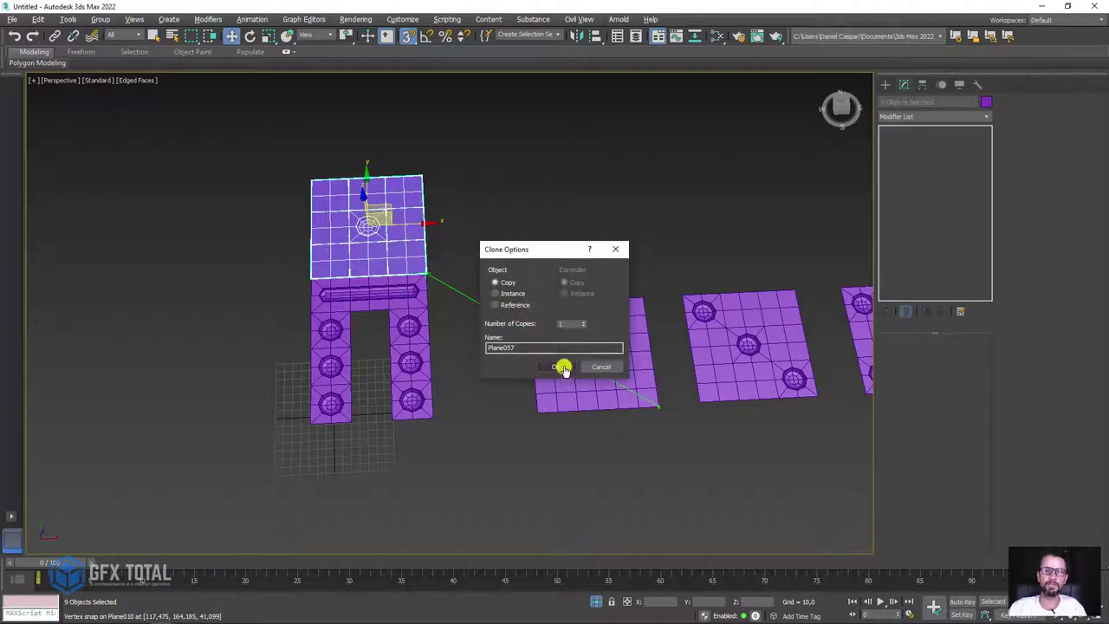
pyautogui.click(563, 368)
pyautogui.scroll(-1, 609, 387)
pyautogui.scroll(-2, 485, 279)
pyautogui.scroll(-1, 488, 293)
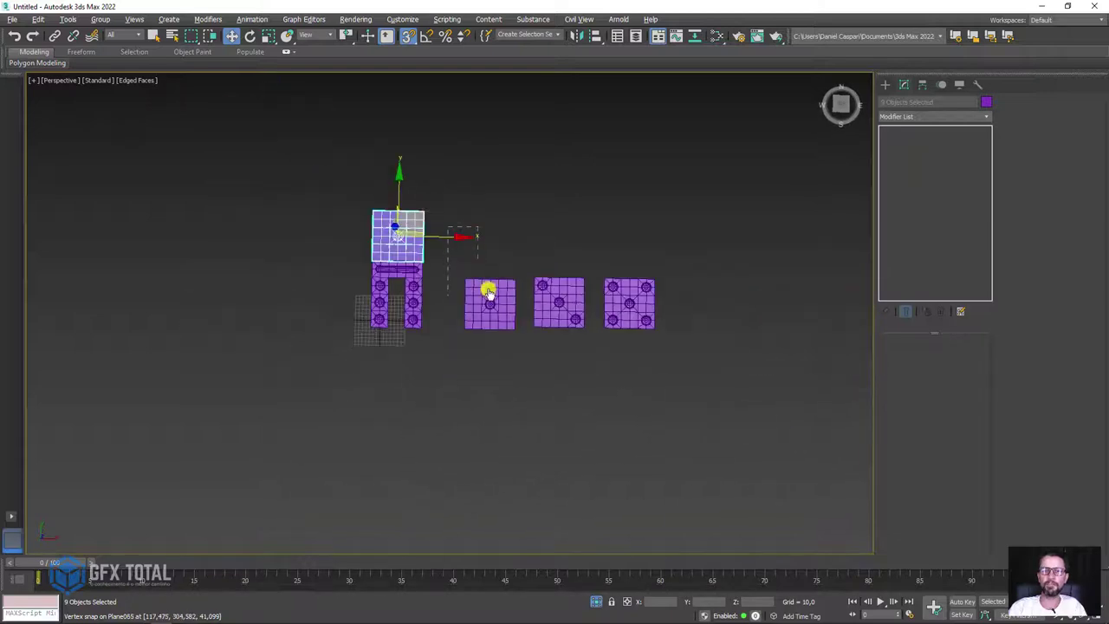
# Step: Clone the top face's plain column down into the gap between the lower pip rows
pyautogui.click(488, 293)
pyautogui.scroll(3, 433, 323)
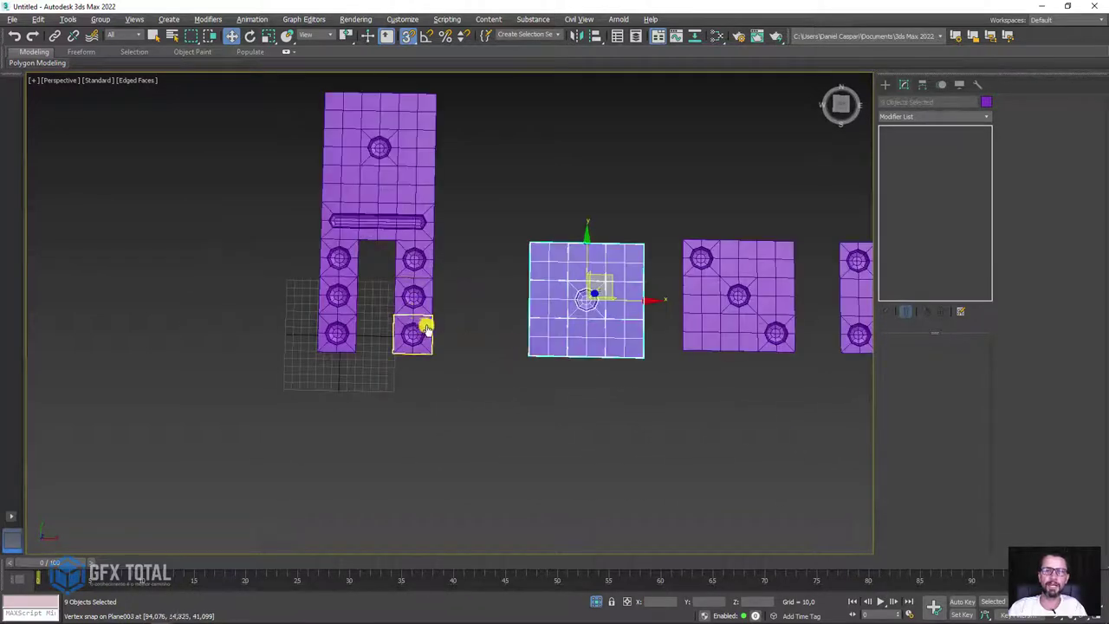
pyautogui.click(429, 204)
pyautogui.scroll(2, 442, 197)
pyautogui.keyDown('alt'); pyautogui.click(432, 215); pyautogui.keyUp('alt')
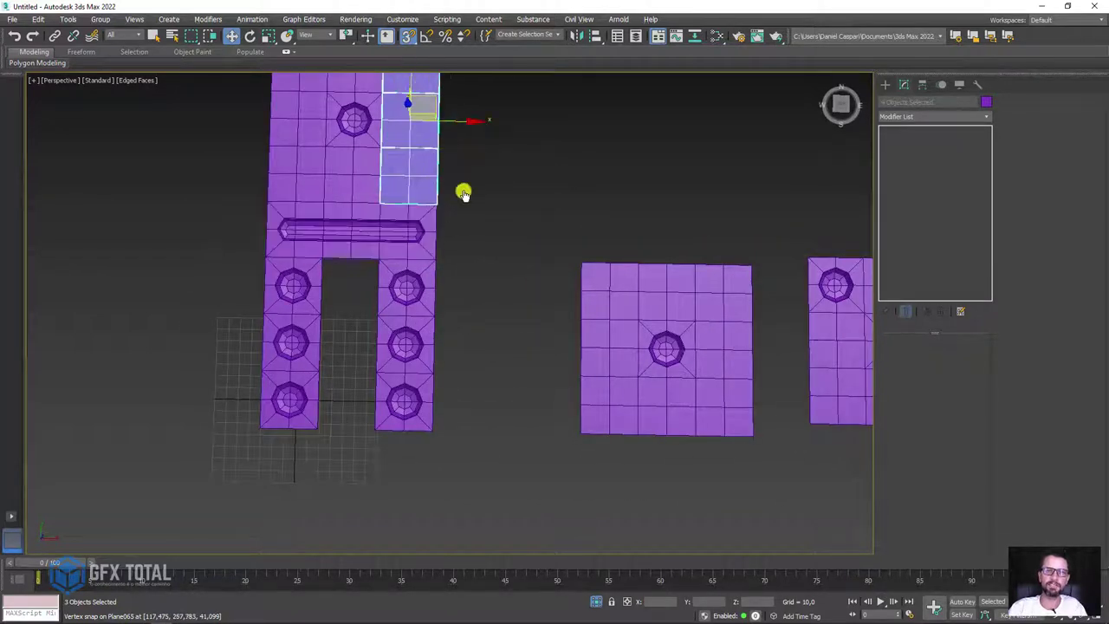
pyautogui.keyDown('shift'); pyautogui.moveTo(433, 205); pyautogui.dragTo(375, 427); pyautogui.keyUp('shift')
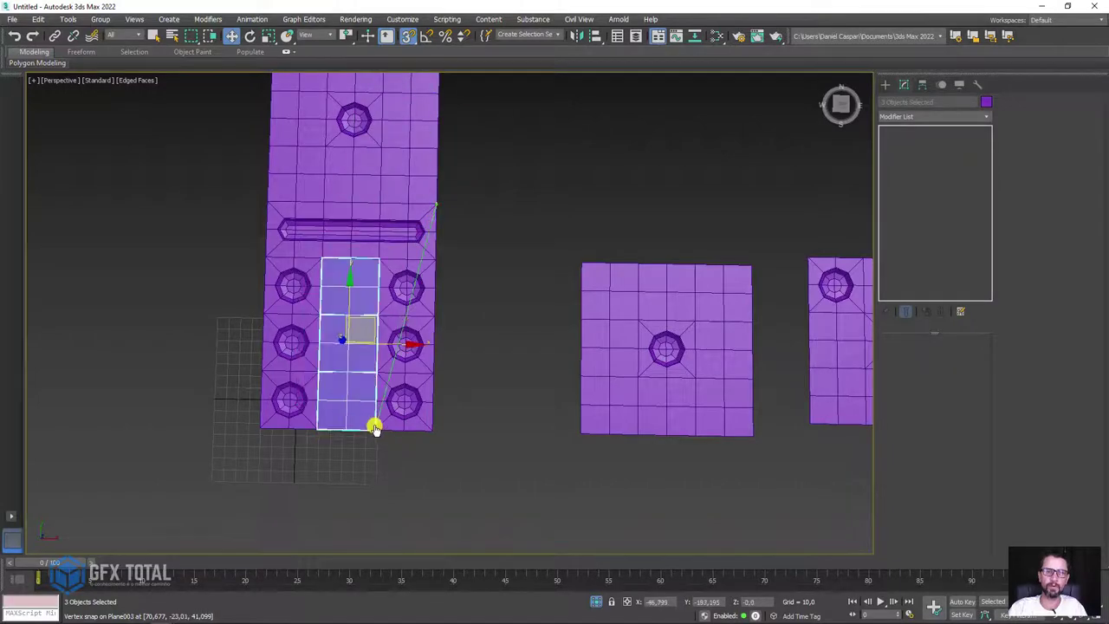
pyautogui.click(556, 365)
pyautogui.click(423, 420)
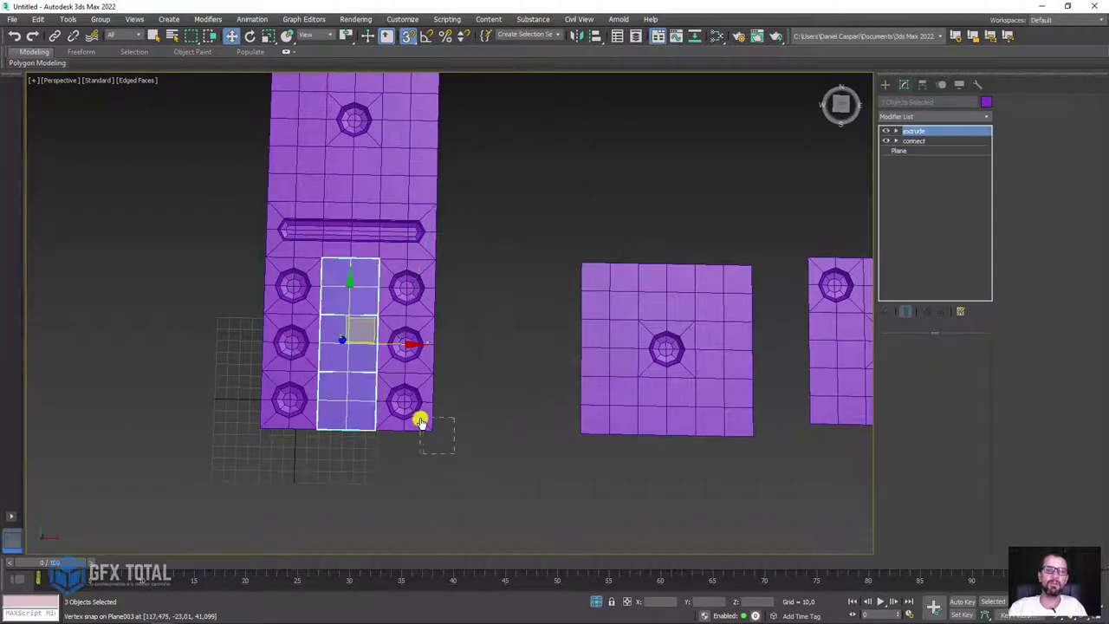
pyautogui.scroll(-2, 477, 433)
# Step: Select all the domino tiles and isolate them in the viewport
pyautogui.moveTo(281, 169); pyautogui.dragTo(281, 169)
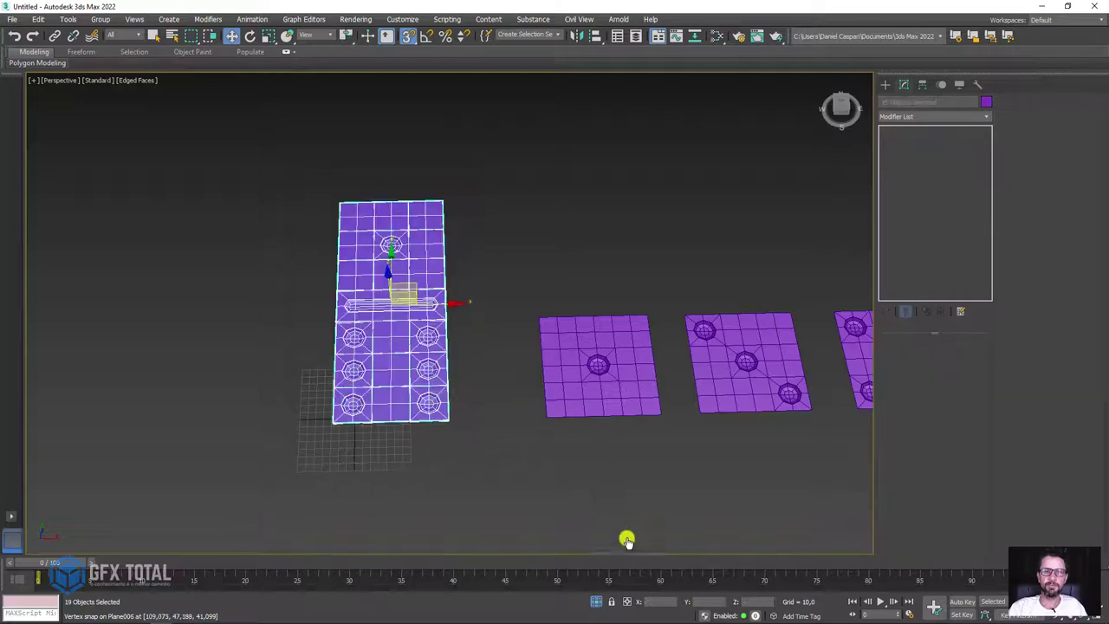
pyautogui.click(598, 602)
pyautogui.scroll(-5, 753, 473)
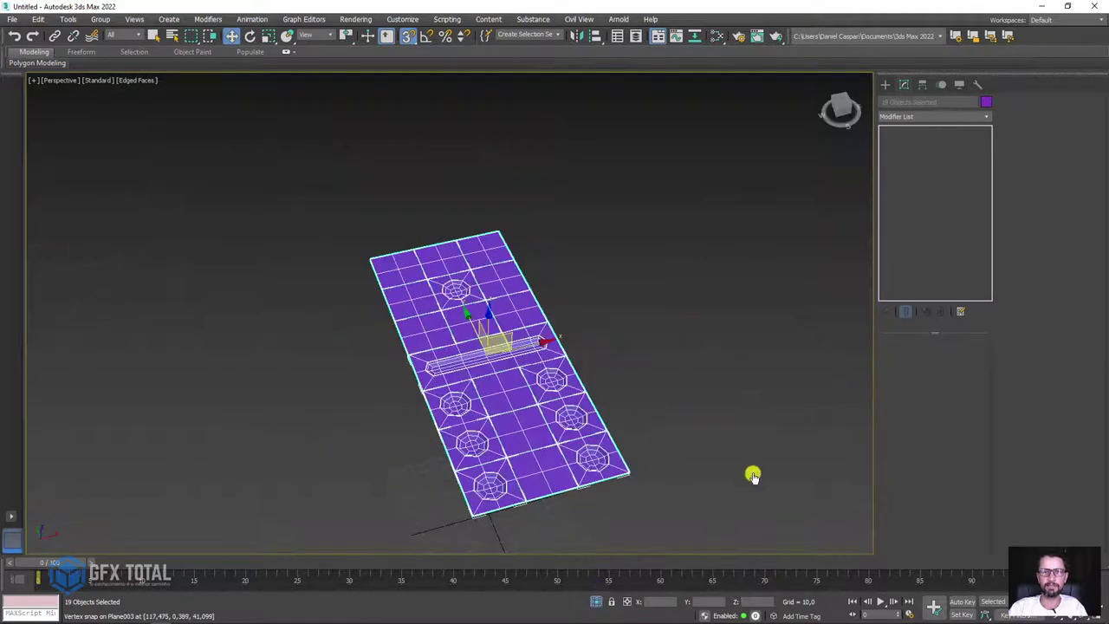
pyautogui.keyDown('alt'); pyautogui.moveTo(753, 474); pyautogui.dragTo(702, 421, button='middle'); pyautogui.keyUp('alt')
pyautogui.scroll(2, 537, 412)
# Step: Clone the middle divider strip Plane010 off to the right as a copy
pyautogui.click(557, 292)
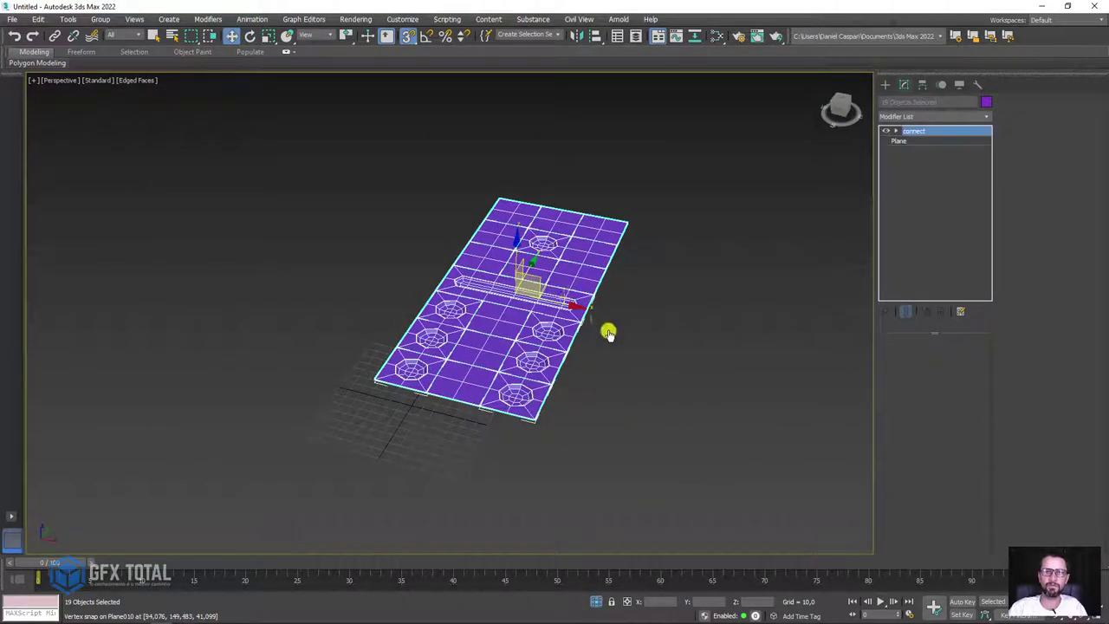
pyautogui.keyDown('shift'); pyautogui.moveTo(520, 295); pyautogui.dragTo(743, 346); pyautogui.keyUp('shift')
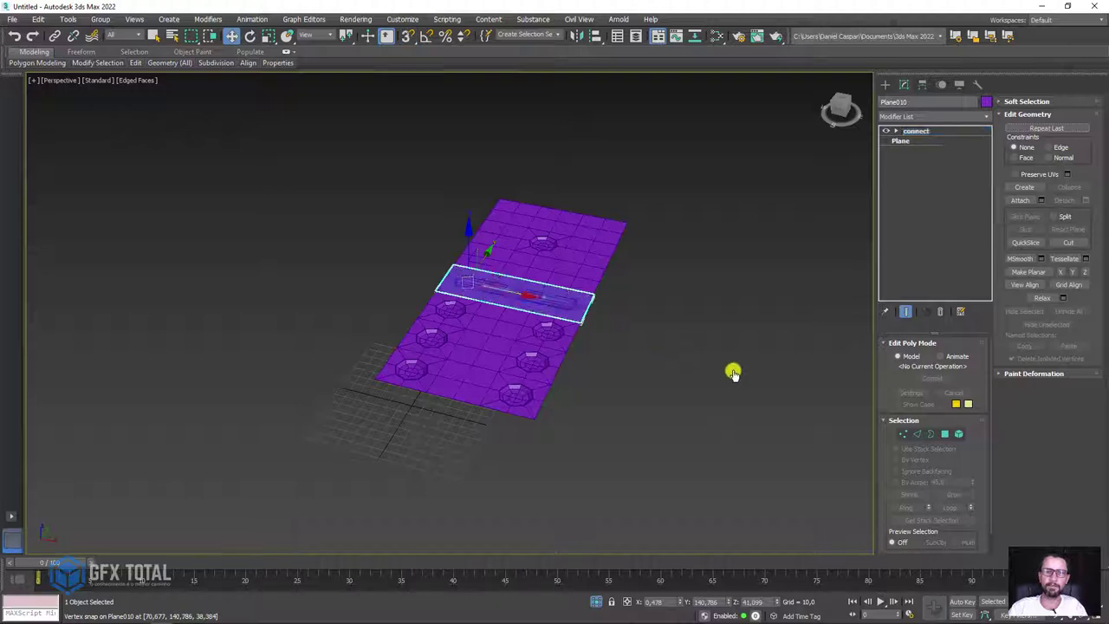
pyautogui.click(555, 366)
pyautogui.click(520, 405)
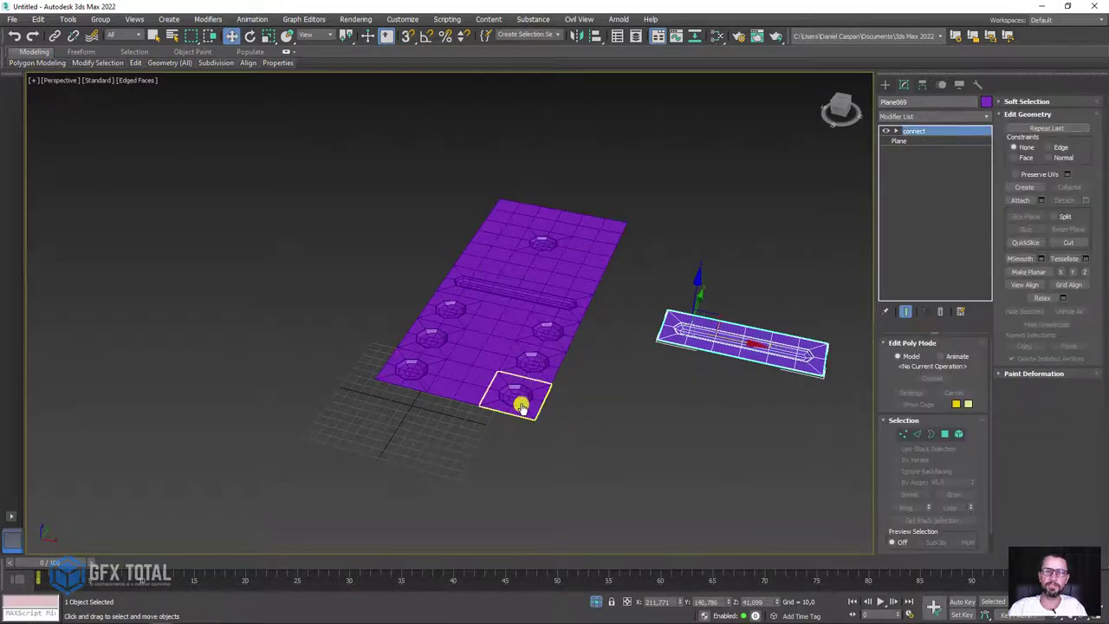
pyautogui.keyDown('alt'); pyautogui.moveTo(607, 381); pyautogui.dragTo(517, 433, button='middle'); pyautogui.keyUp('alt')
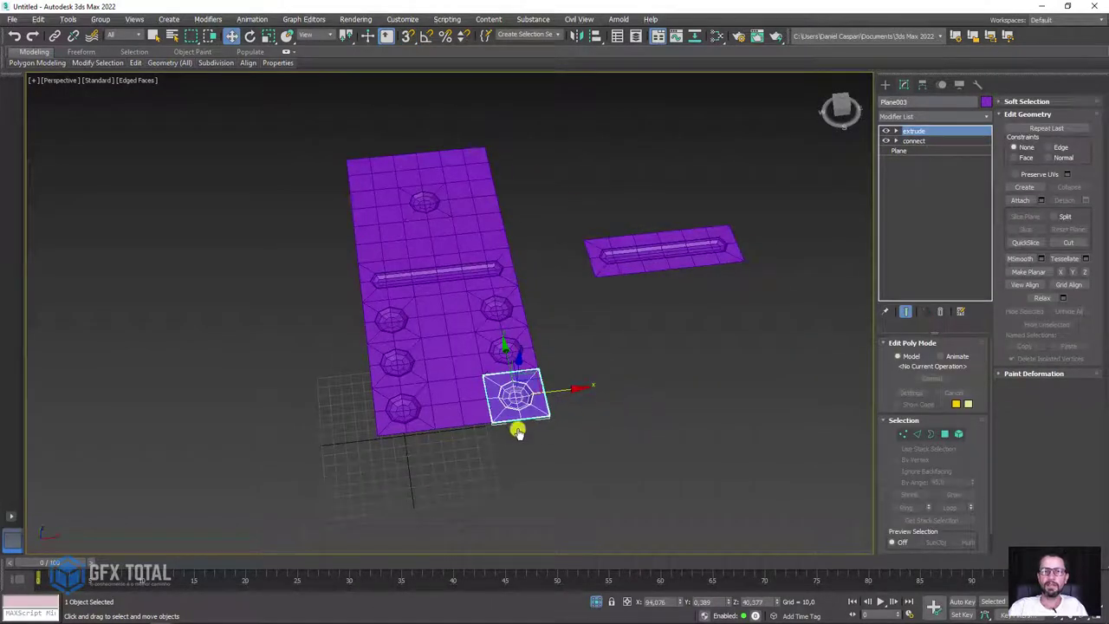
# Step: Attach the twelve remaining pieces, including the divider strip, to Plane003 and enter Vertex mode
pyautogui.click(1021, 200)
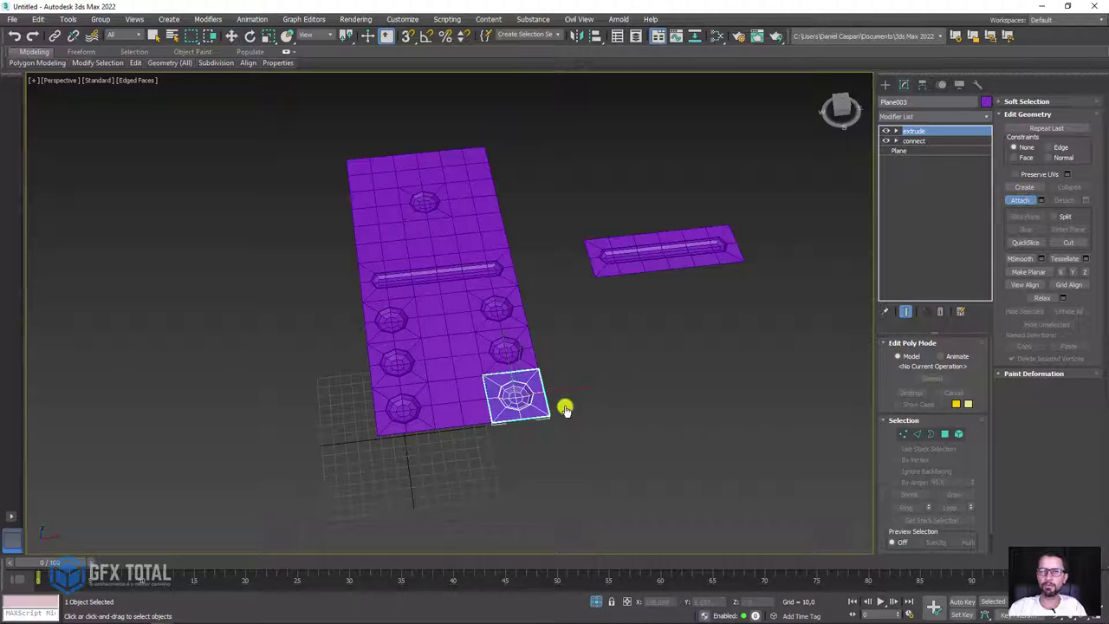
pyautogui.click(471, 412)
pyautogui.click(410, 367)
pyautogui.click(493, 354)
pyautogui.click(448, 305)
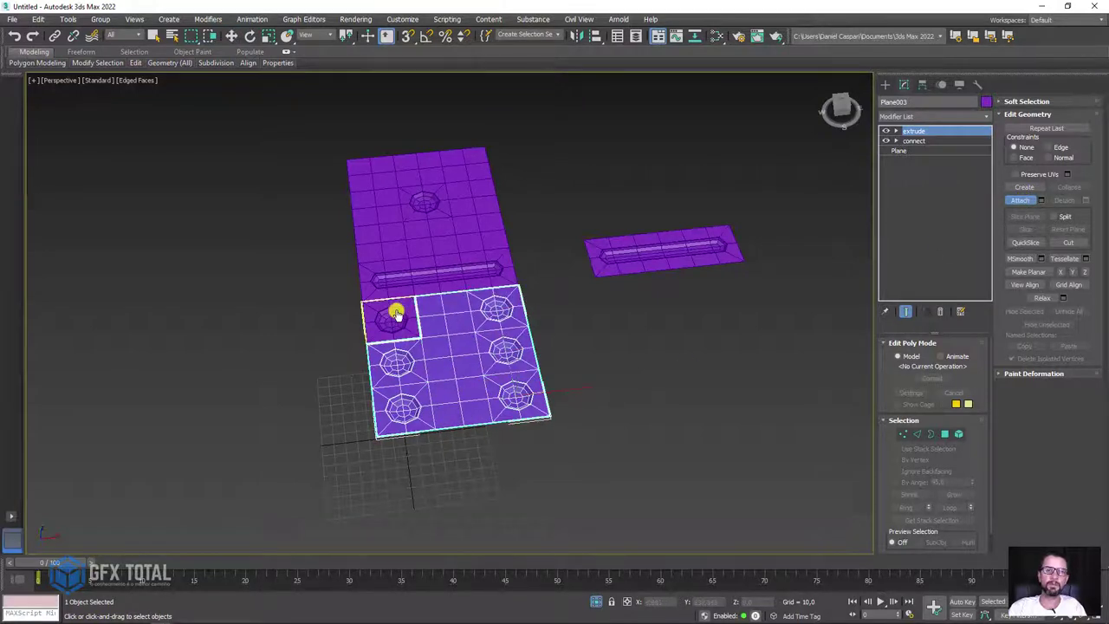
pyautogui.click(395, 314)
pyautogui.click(396, 248)
pyautogui.click(384, 212)
pyautogui.click(417, 172)
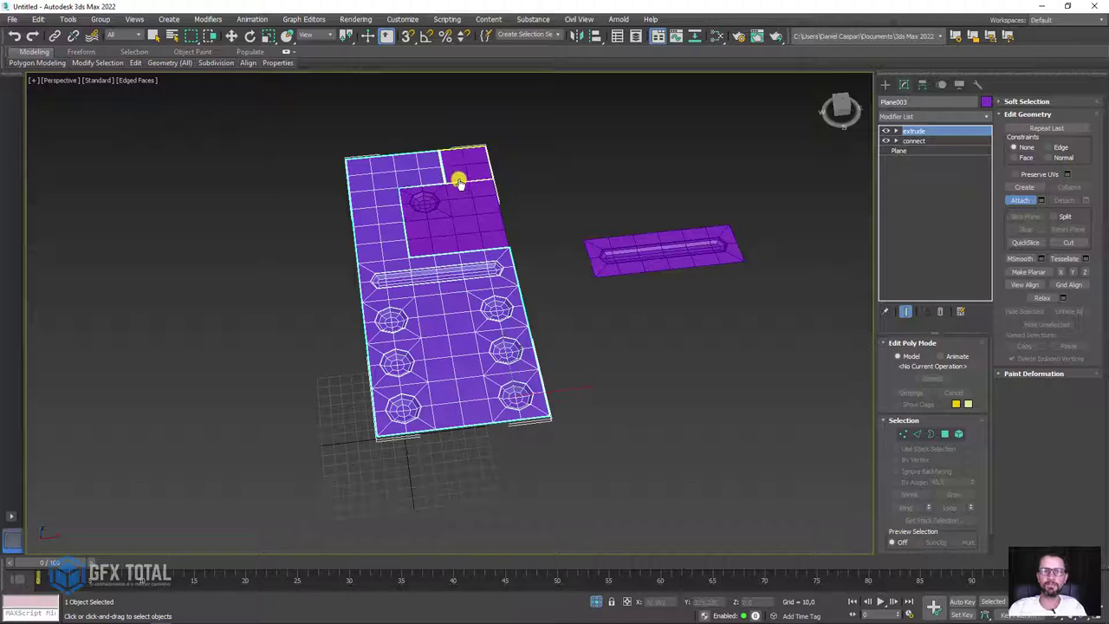
pyautogui.click(459, 180)
pyautogui.click(416, 195)
pyautogui.click(422, 233)
pyautogui.click(470, 228)
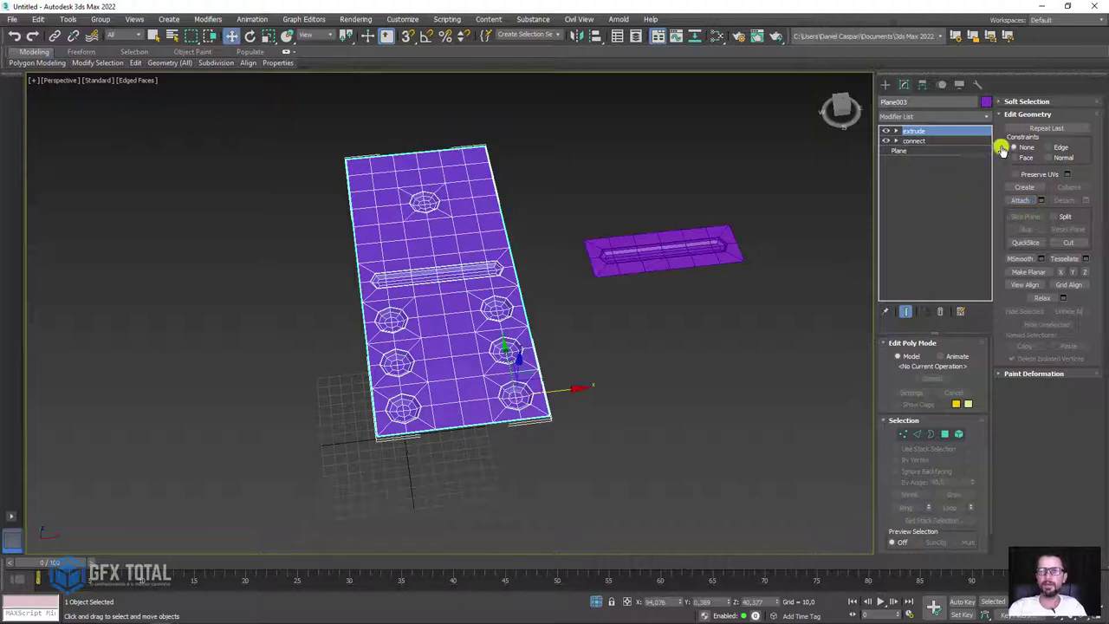
pyautogui.click(896, 131)
pyautogui.click(917, 140)
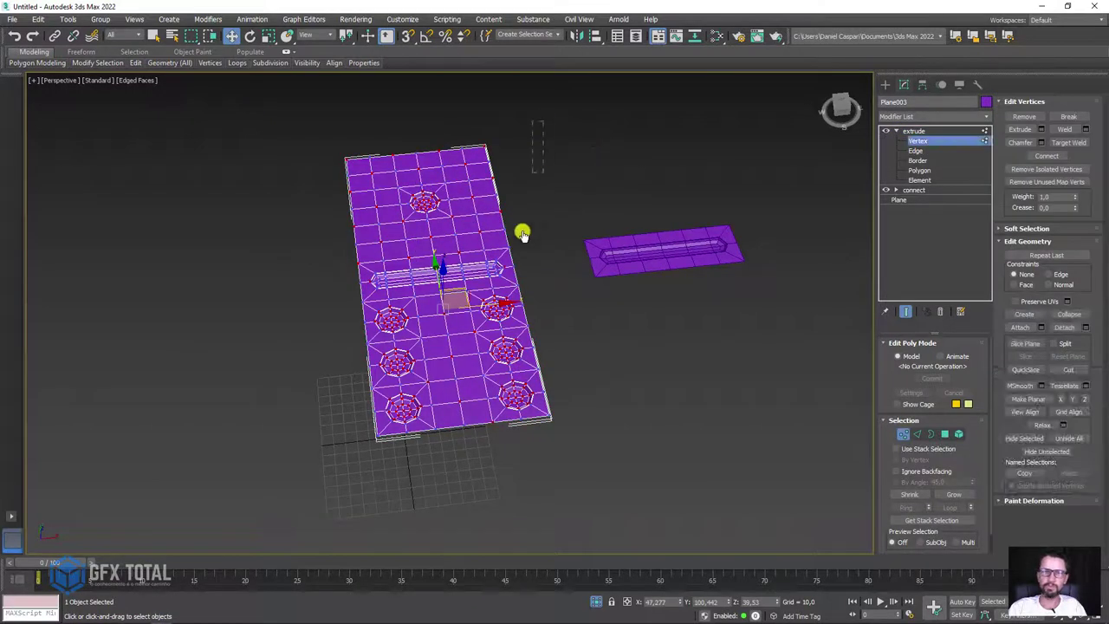
pyautogui.moveTo(290, 526); pyautogui.dragTo(290, 526)
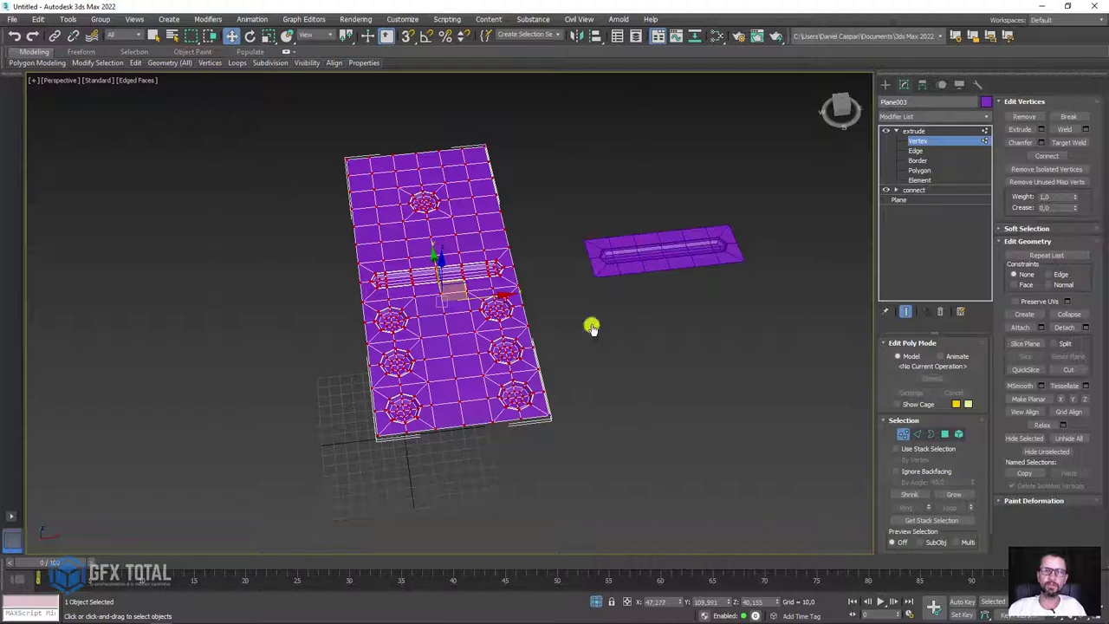
pyautogui.click(935, 141)
pyautogui.click(986, 116)
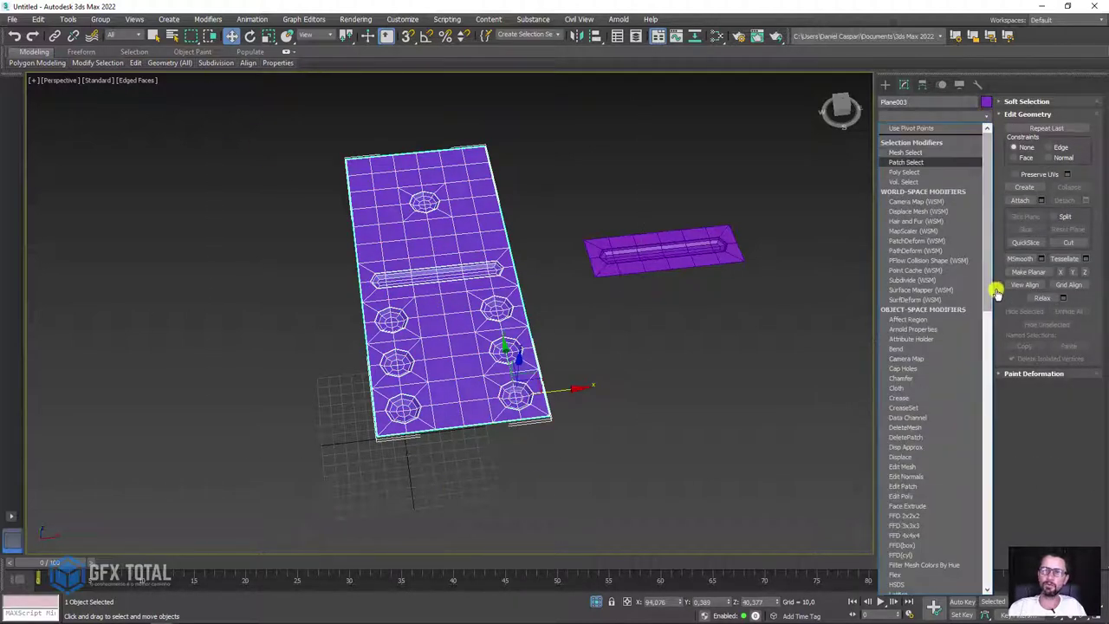
pyautogui.click(989, 120)
pyautogui.click(989, 121)
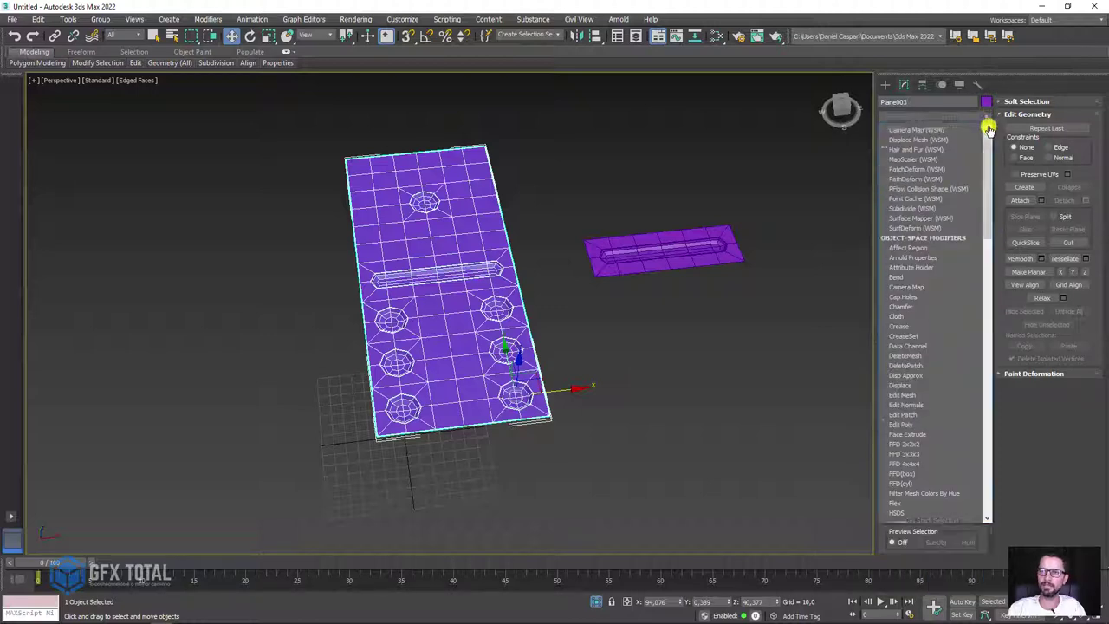
pyautogui.moveTo(985, 144); pyautogui.dragTo(987, 352)
pyautogui.click(912, 374)
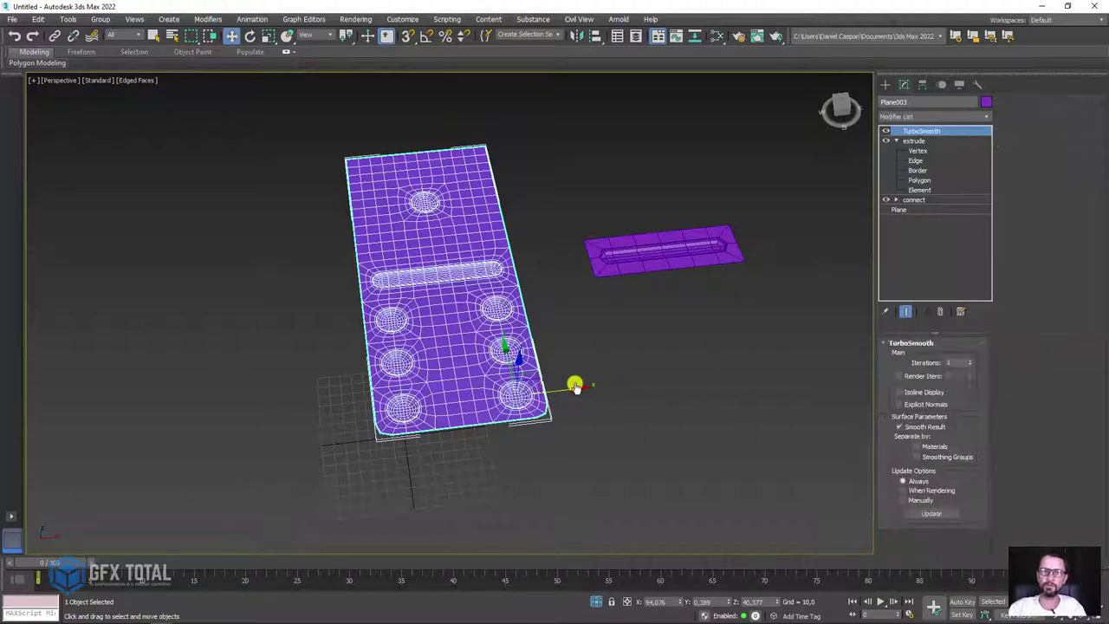
pyautogui.moveTo(574, 389)
pyautogui.keyDown('alt'); pyautogui.mouseDown(button='middle')
pyautogui.moveTo(606, 358)
pyautogui.moveTo(618, 324)
pyautogui.mouseUp(button='middle'); pyautogui.keyUp('alt')
pyautogui.press('F4')
pyautogui.moveTo(542, 316)
pyautogui.keyDown('alt'); pyautogui.mouseDown(button='middle')
pyautogui.moveTo(534, 404)
pyautogui.moveTo(538, 313)
pyautogui.moveTo(635, 320)
pyautogui.mouseUp(button='middle'); pyautogui.keyUp('alt')
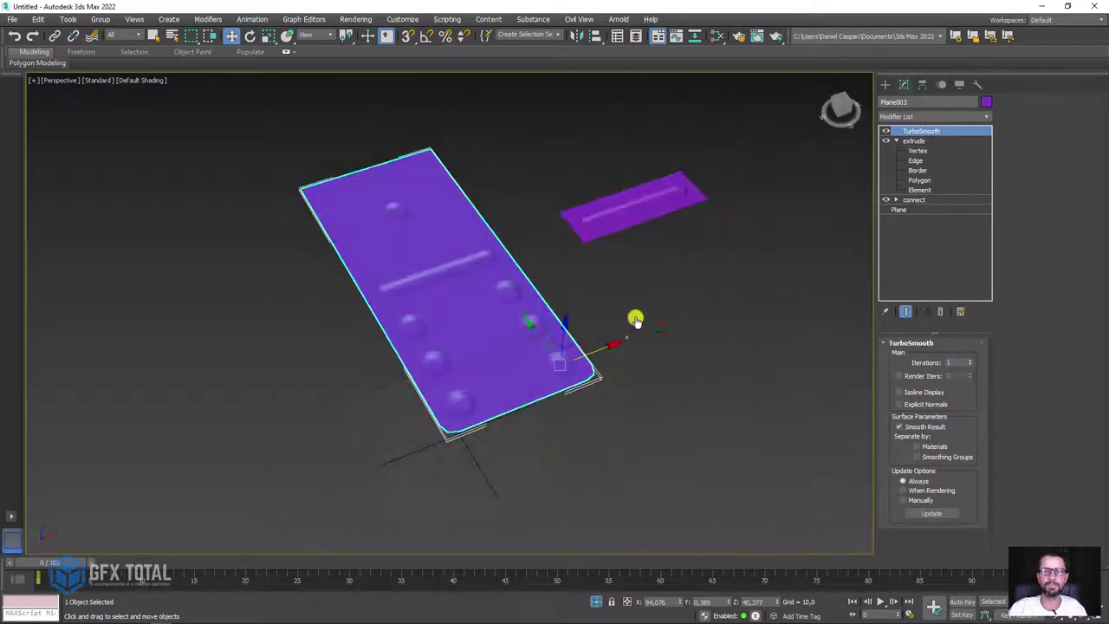
pyautogui.keyDown('alt'); pyautogui.moveTo(309, 207); pyautogui.dragTo(331, 242, button='middle'); pyautogui.keyUp('alt')
pyautogui.keyDown('alt'); pyautogui.moveTo(612, 283); pyautogui.dragTo(612, 309, button='middle'); pyautogui.keyUp('alt')
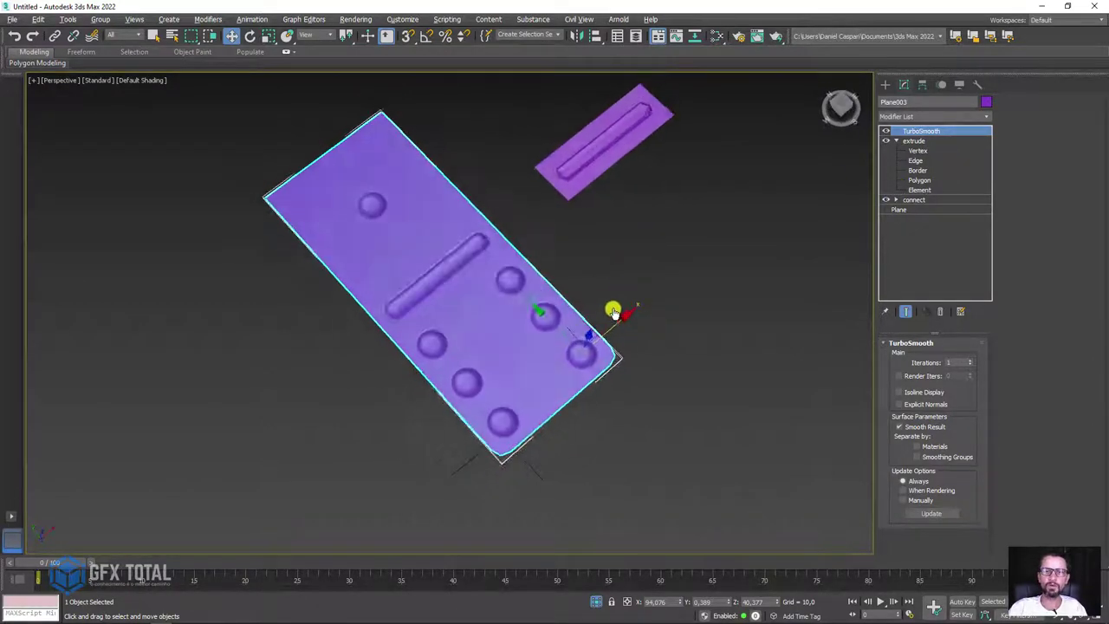
pyautogui.click(940, 313)
pyautogui.press('F4')
pyautogui.moveTo(700, 347)
pyautogui.keyDown('alt'); pyautogui.mouseDown(button='middle')
pyautogui.moveTo(651, 349)
pyautogui.moveTo(636, 320)
pyautogui.moveTo(589, 327)
pyautogui.moveTo(543, 372)
pyautogui.mouseUp(button='middle'); pyautogui.keyUp('alt')
pyautogui.scroll(3, 491, 428)
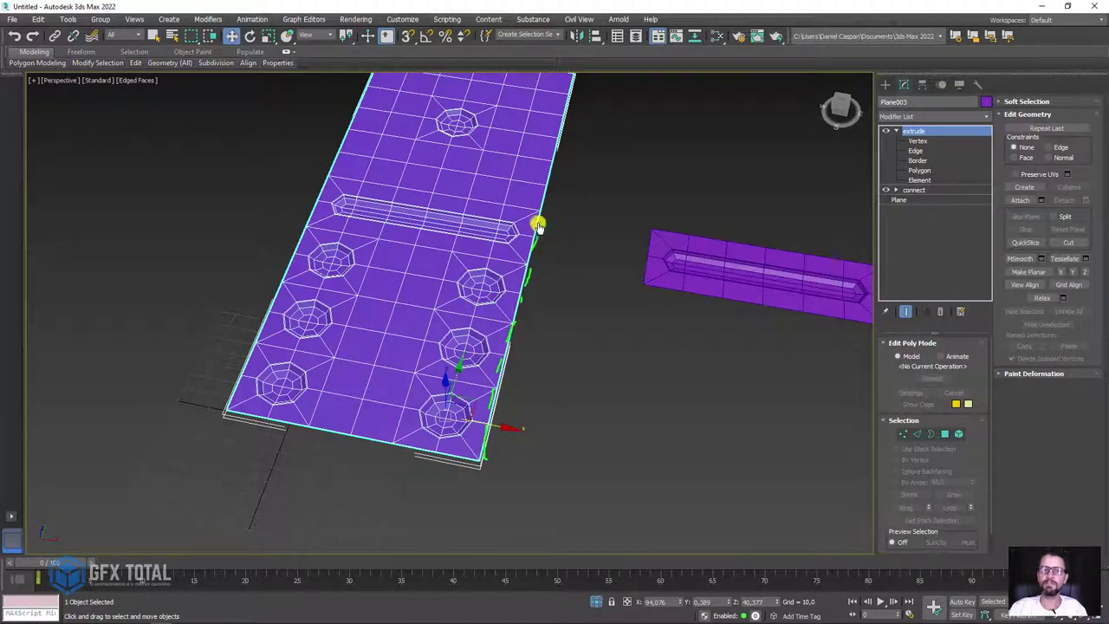
# Step: In Edge mode, box-select the edges around the divider slot and the bottom row
pyautogui.click(920, 433)
pyautogui.scroll(-3, 530, 287)
pyautogui.keyDown('alt'); pyautogui.moveTo(543, 290); pyautogui.dragTo(675, 311, button='middle'); pyautogui.keyUp('alt')
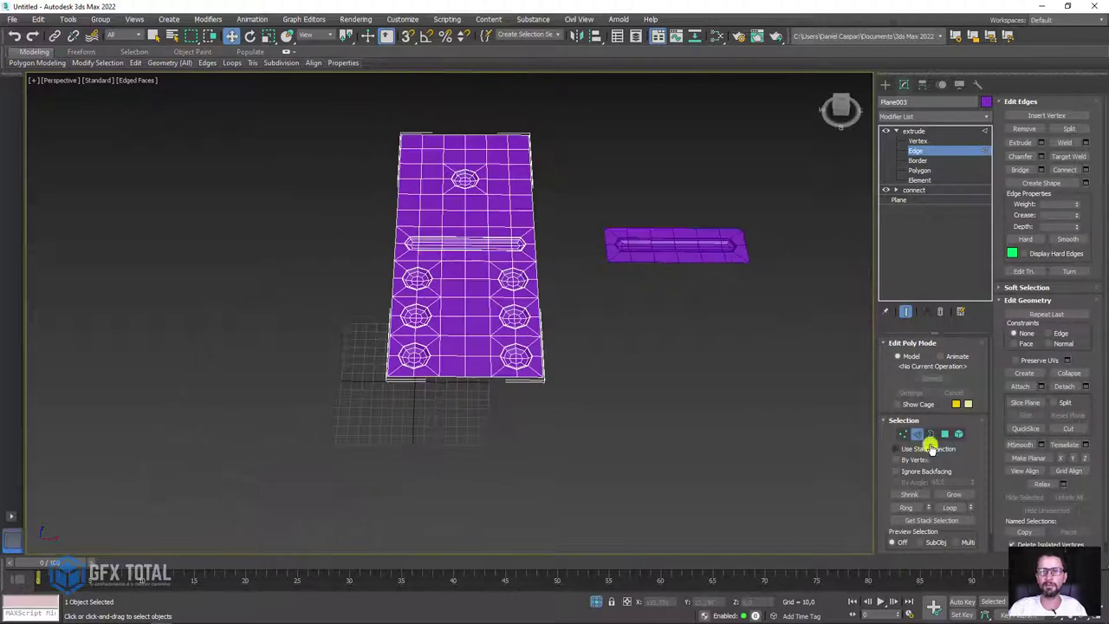
pyautogui.click(930, 433)
pyautogui.click(916, 434)
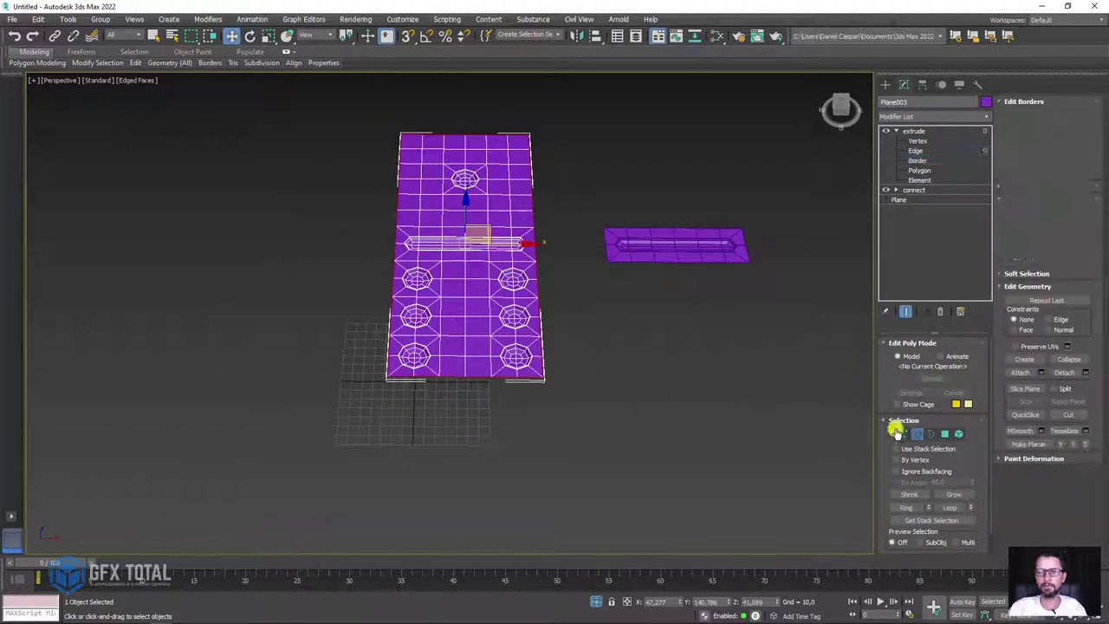
pyautogui.moveTo(297, 86); pyautogui.dragTo(529, 404)
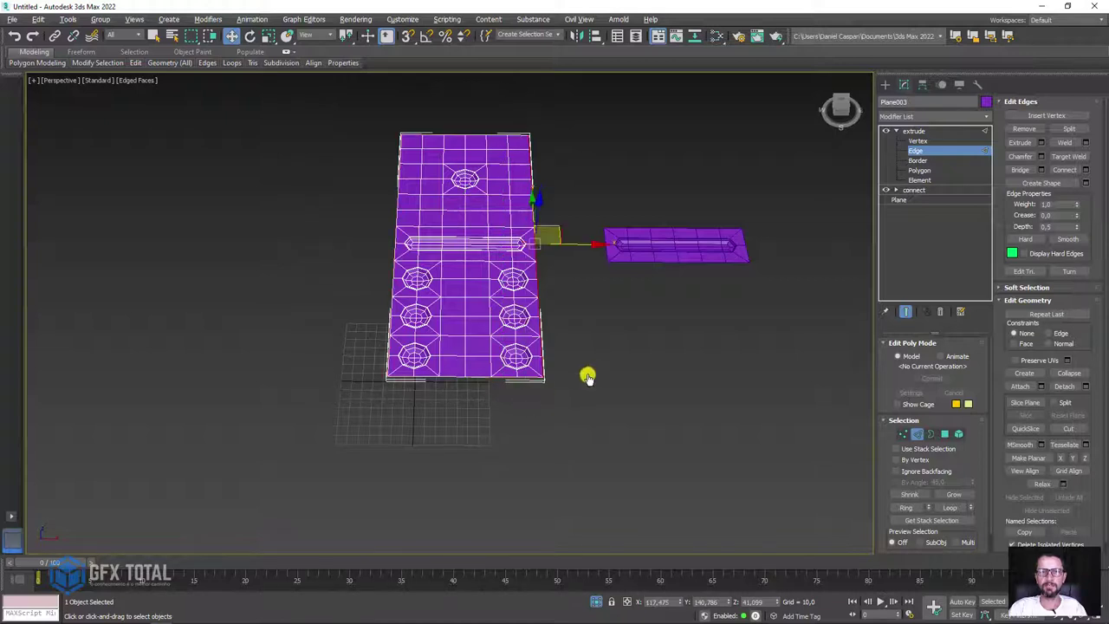
pyautogui.keyDown('alt'); pyautogui.moveTo(589, 376); pyautogui.dragTo(587, 195, button='middle'); pyautogui.keyUp('alt')
pyautogui.moveTo(554, 128)
pyautogui.mouseDown()
pyautogui.moveTo(508, 329)
pyautogui.moveTo(563, 232)
pyautogui.mouseUp()
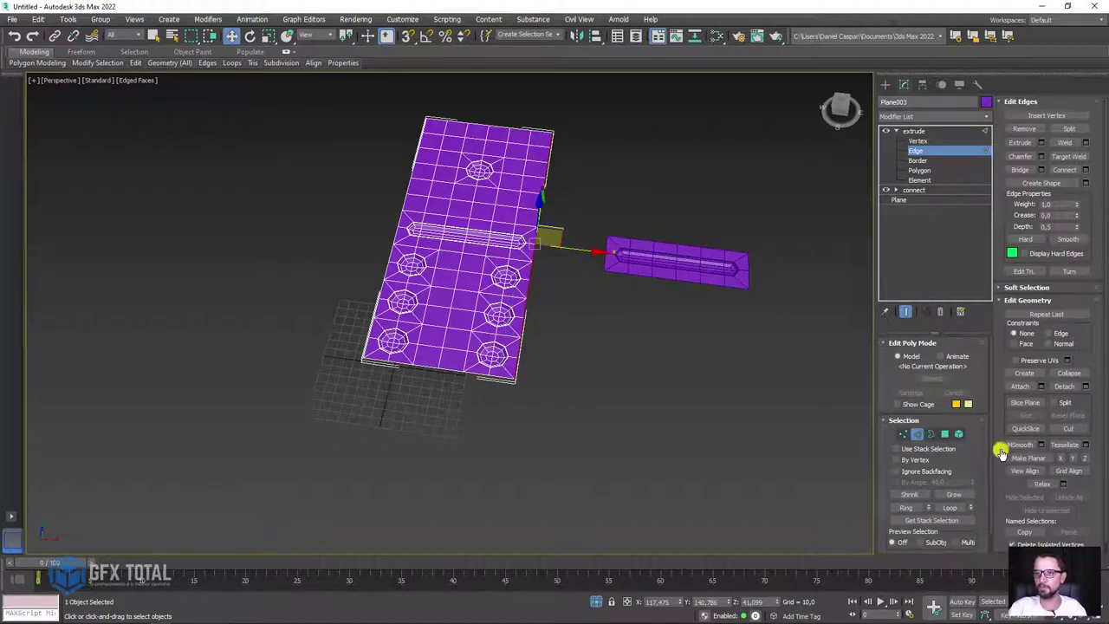
pyautogui.scroll(-1, 972, 404)
pyautogui.moveTo(964, 528)
pyautogui.mouseDown()
pyautogui.moveTo(941, 549)
pyautogui.moveTo(963, 528)
pyautogui.mouseUp()
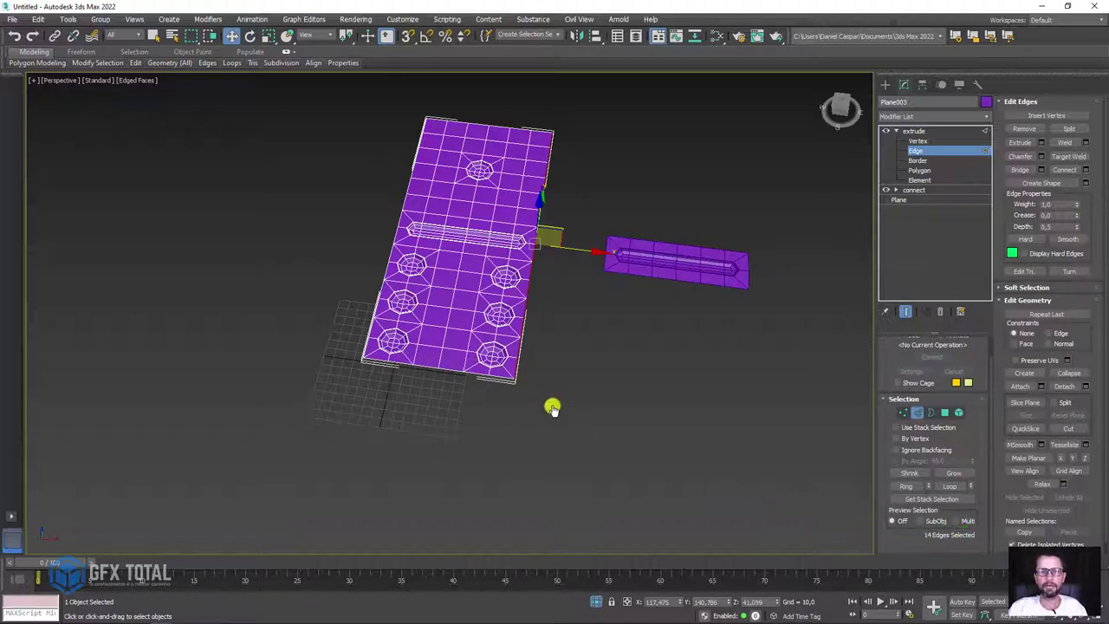
pyautogui.moveTo(546, 418)
pyautogui.mouseDown()
pyautogui.moveTo(347, 360)
pyautogui.moveTo(502, 386)
pyautogui.mouseUp()
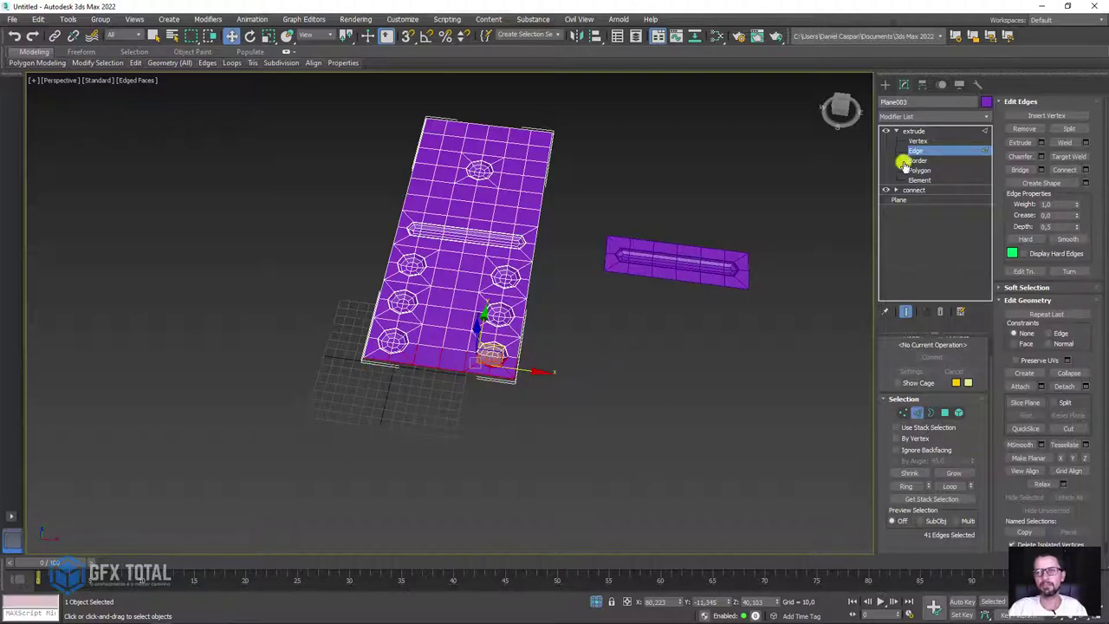
# Step: Return to the extruded object level and activate the Standard Primitives Plane tool
pyautogui.click(913, 130)
pyautogui.moveTo(711, 198)
pyautogui.keyDown('alt'); pyautogui.mouseDown(button='middle')
pyautogui.moveTo(649, 273)
pyautogui.moveTo(448, 170)
pyautogui.mouseUp(button='middle'); pyautogui.keyUp('alt')
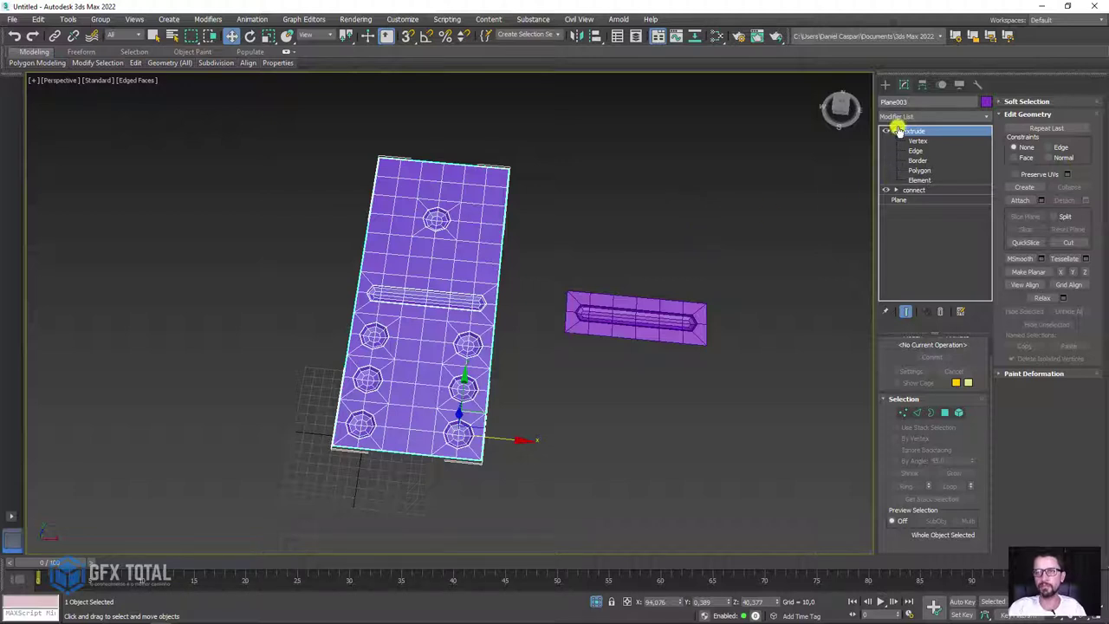
pyautogui.click(885, 85)
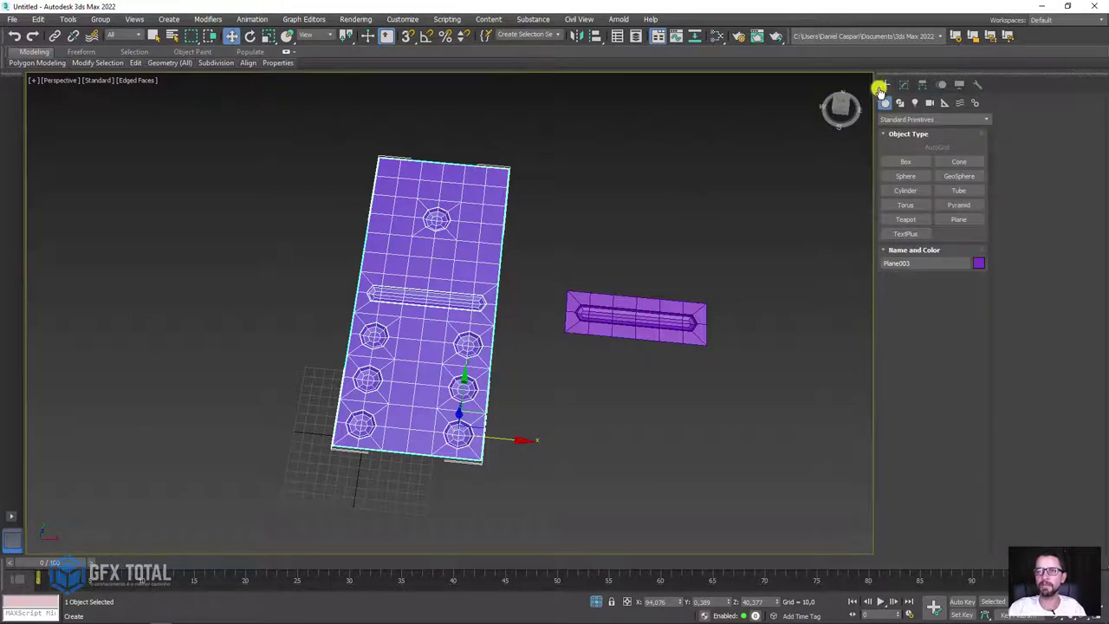
pyautogui.click(959, 219)
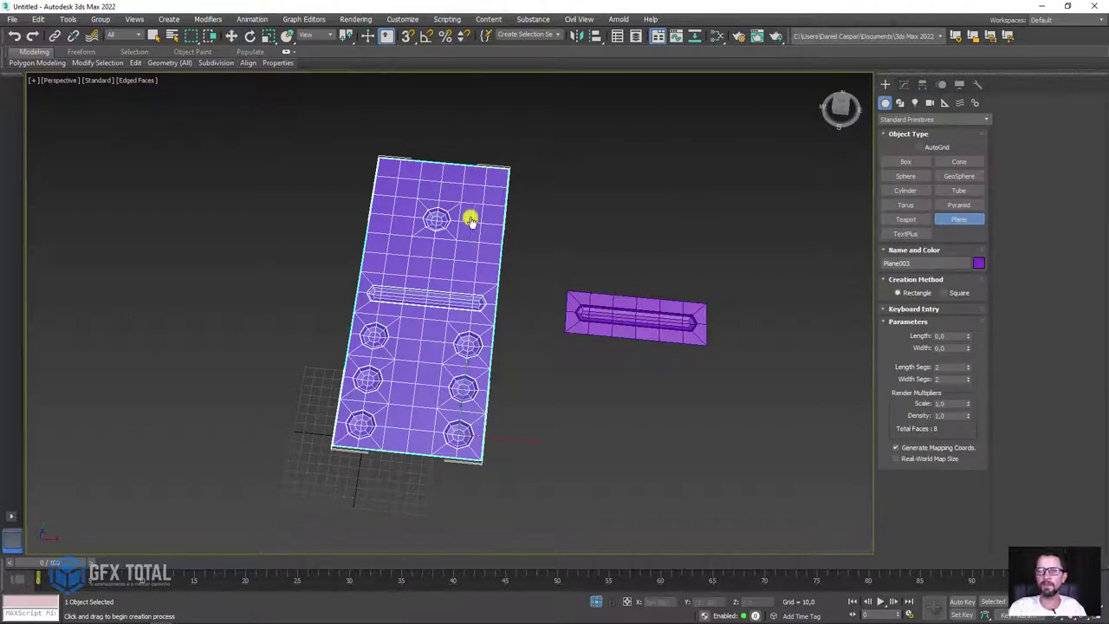
# Step: Vertex-snap a 327.392 × 140.397 plane over the whole domino and raise it above
pyautogui.click(408, 36)
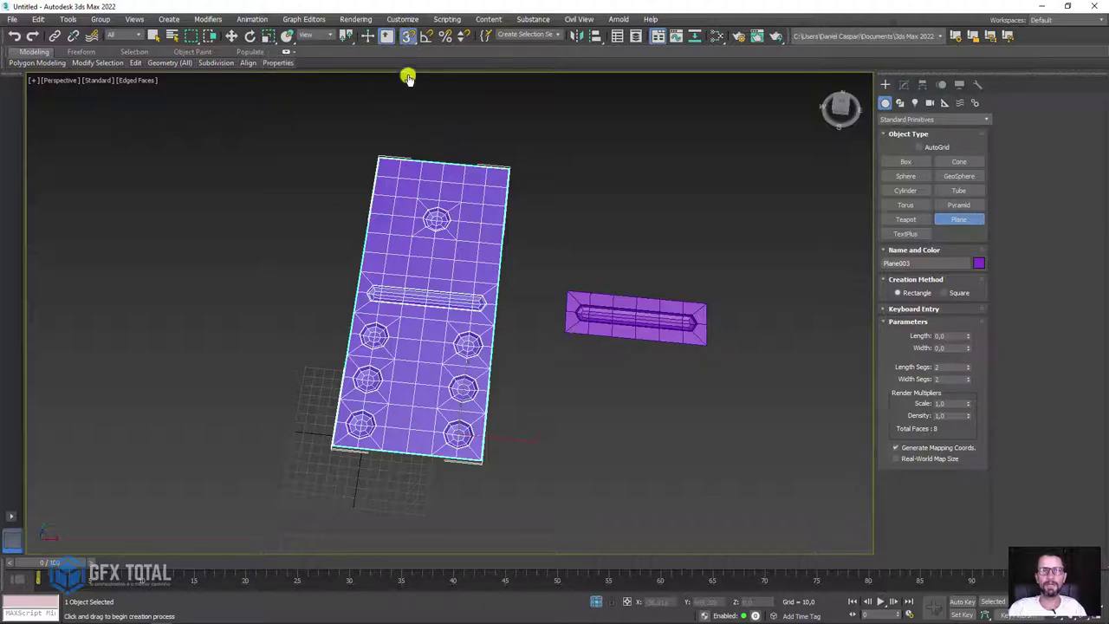
pyautogui.moveTo(379, 159); pyautogui.dragTo(480, 453)
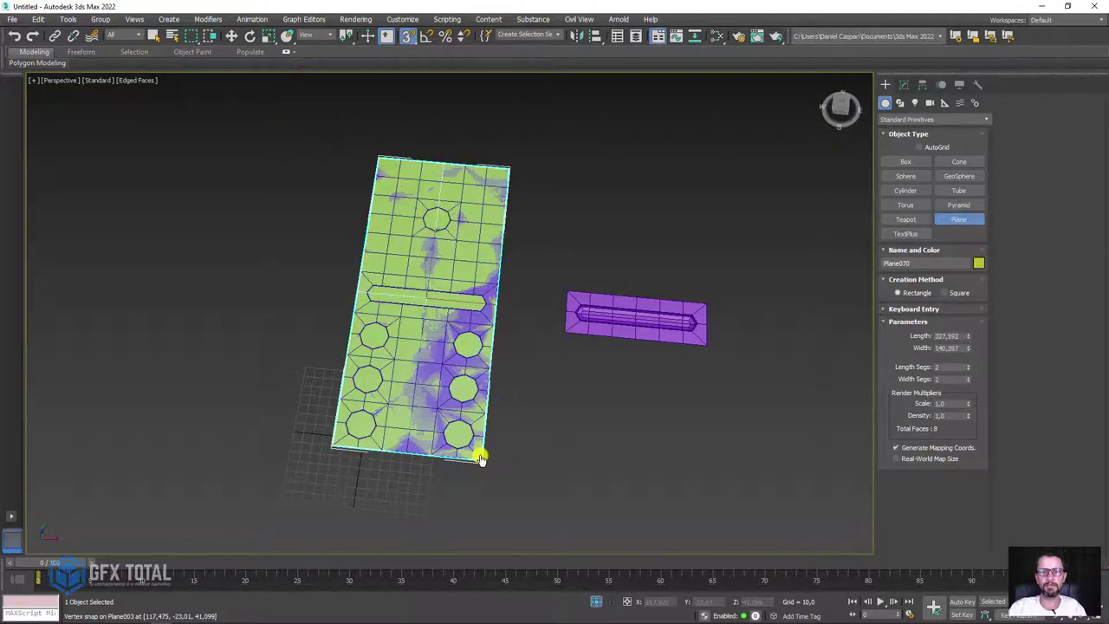
pyautogui.keyDown('alt'); pyautogui.moveTo(540, 455); pyautogui.dragTo(551, 379, button='middle'); pyautogui.keyUp('alt')
pyautogui.press('w')
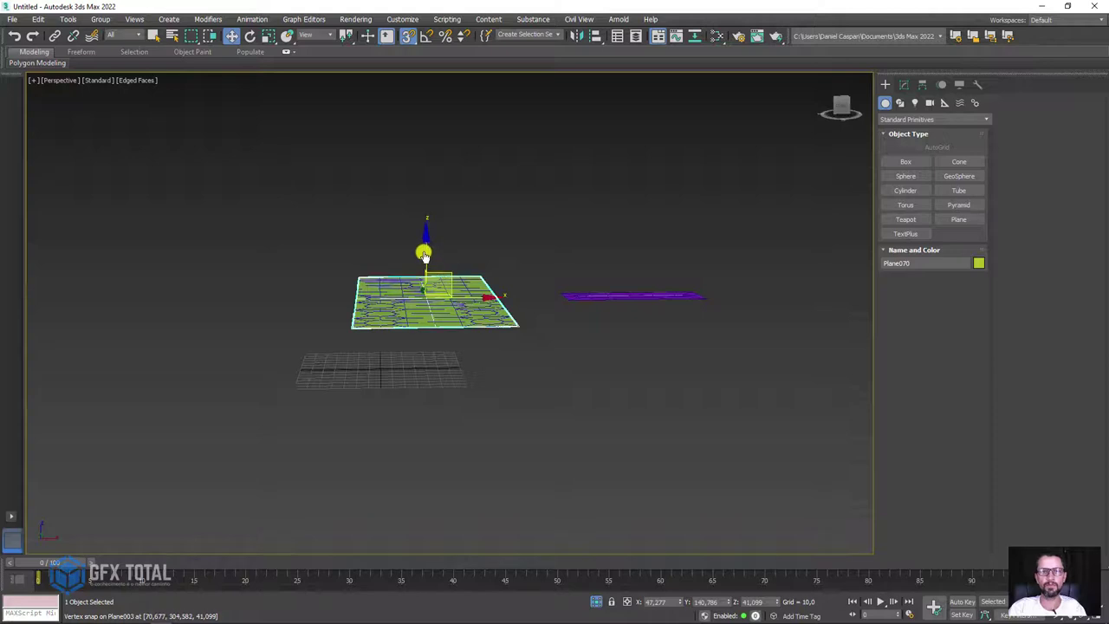
pyautogui.moveTo(430, 249); pyautogui.dragTo(429, 187)
pyautogui.keyDown('alt'); pyautogui.moveTo(429, 186); pyautogui.dragTo(438, 266, button='middle'); pyautogui.keyUp('alt')
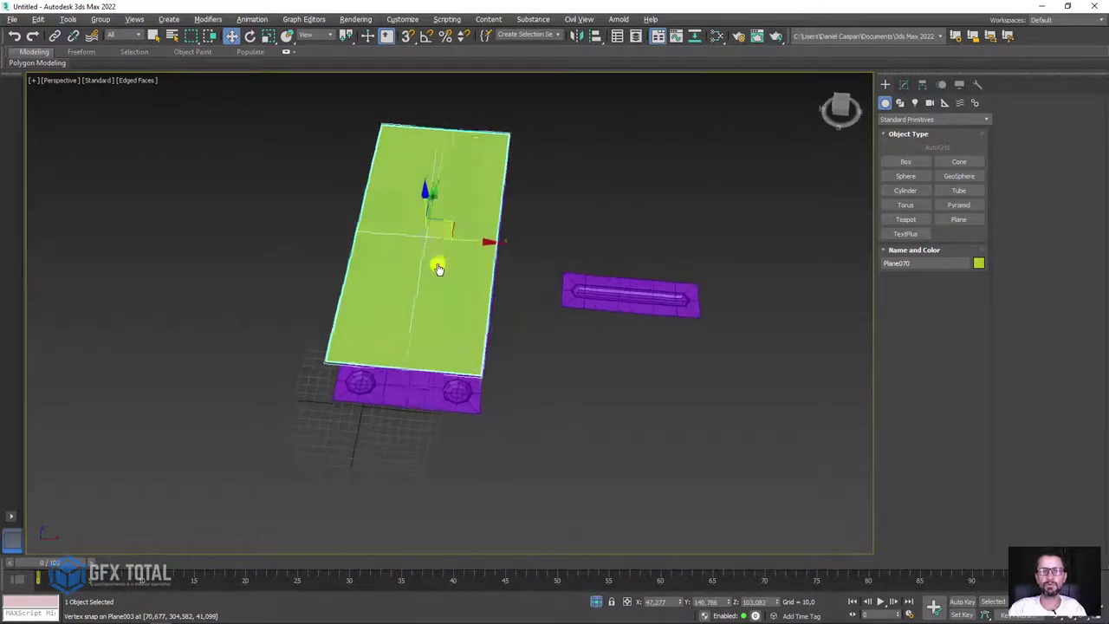
pyautogui.click(903, 84)
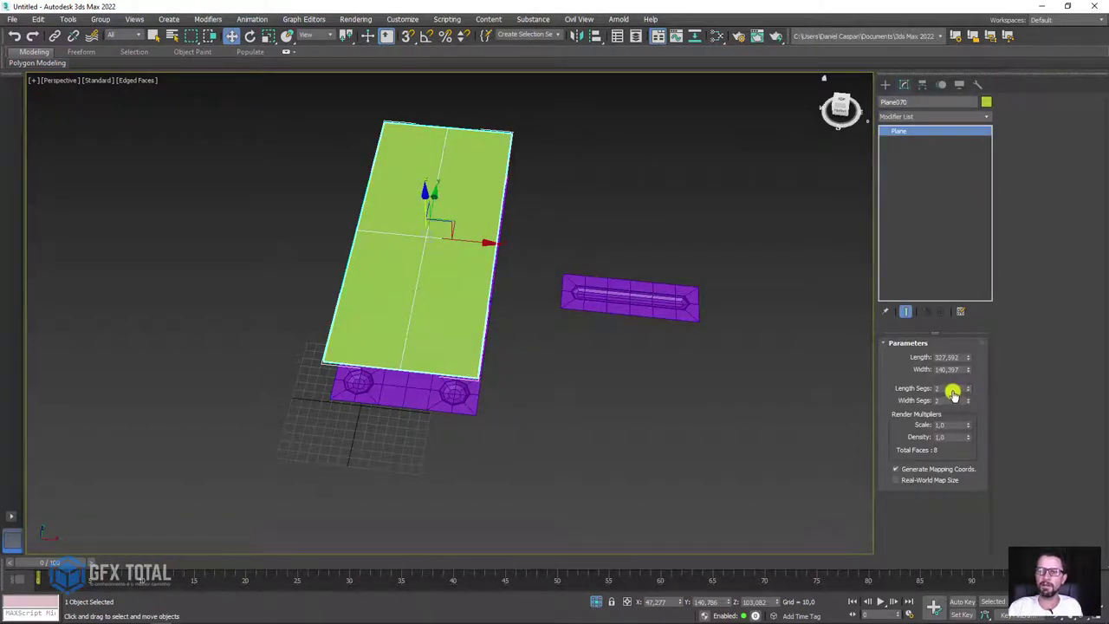
# Step: Give the plane 14 length segments and 6 width segments
pyautogui.moveTo(954, 392); pyautogui.dragTo(914, 394)
pyautogui.write('14')
pyautogui.press('Return')
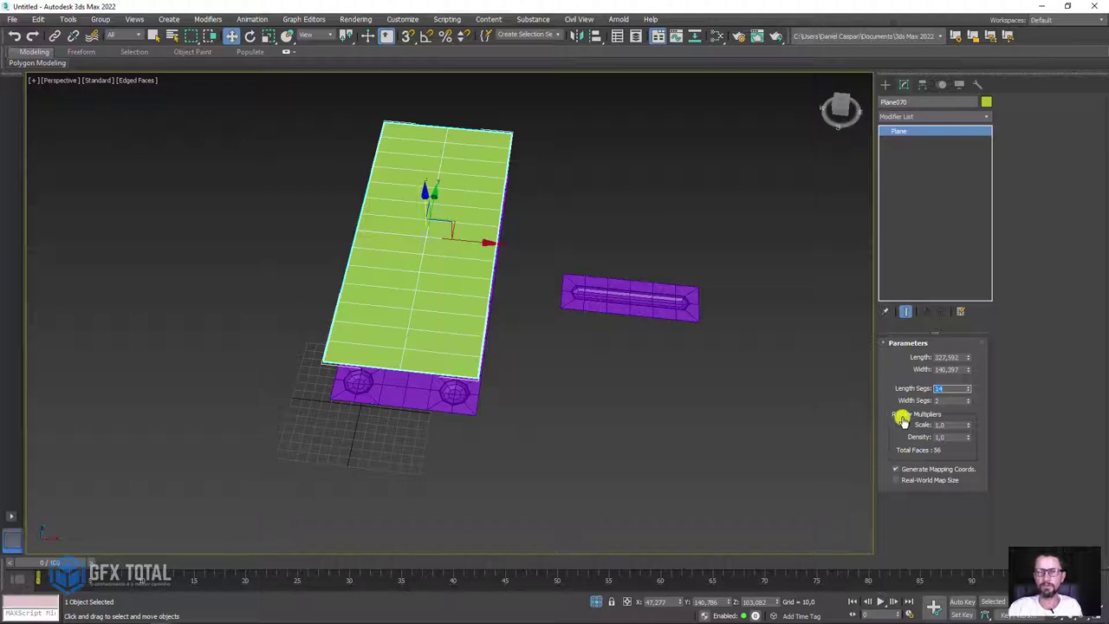
pyautogui.moveTo(941, 400); pyautogui.dragTo(901, 402)
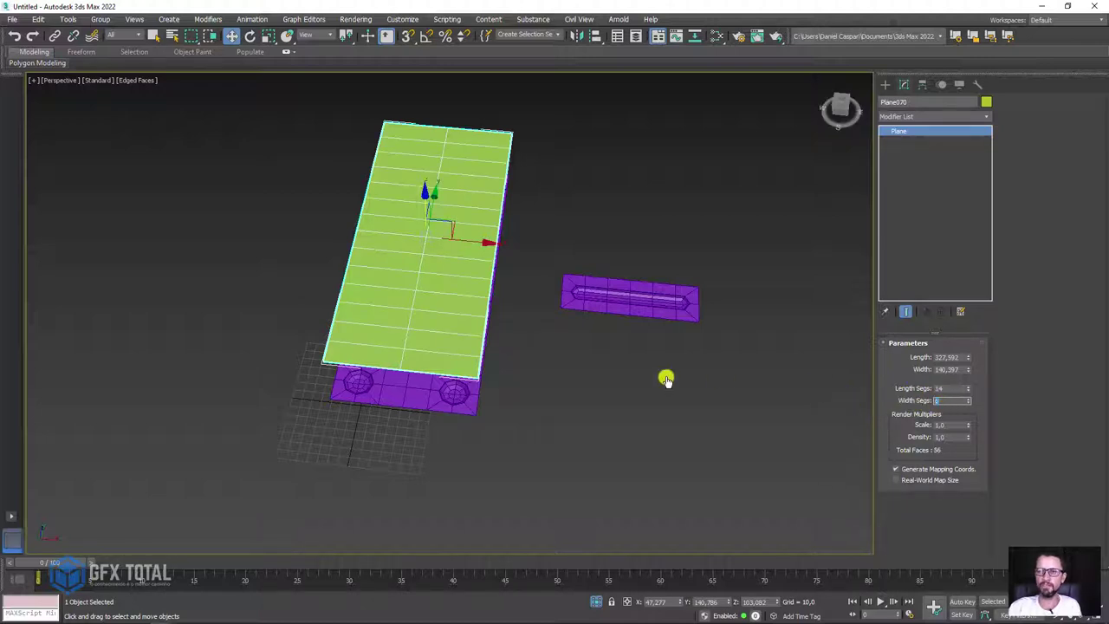
pyautogui.write('6')
pyautogui.press('Return')
# Step: Lower the plane to Z 14.269, beneath the purple top, and close the Modifier List
pyautogui.keyDown('alt'); pyautogui.moveTo(498, 368); pyautogui.dragTo(486, 322, button='middle'); pyautogui.keyUp('alt')
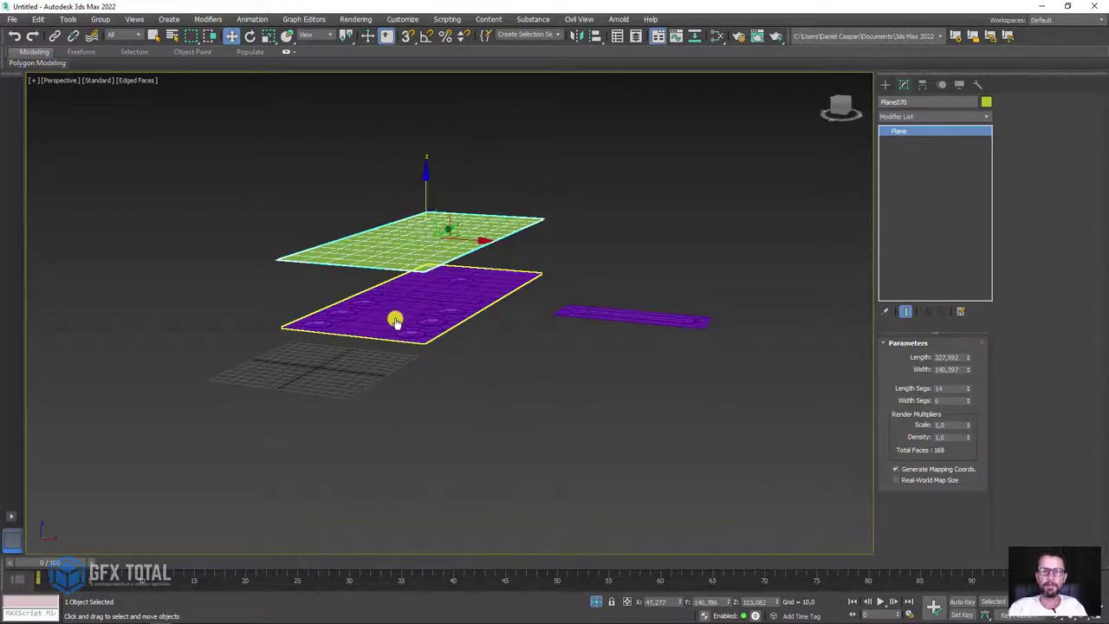
pyautogui.moveTo(426, 190); pyautogui.dragTo(424, 293)
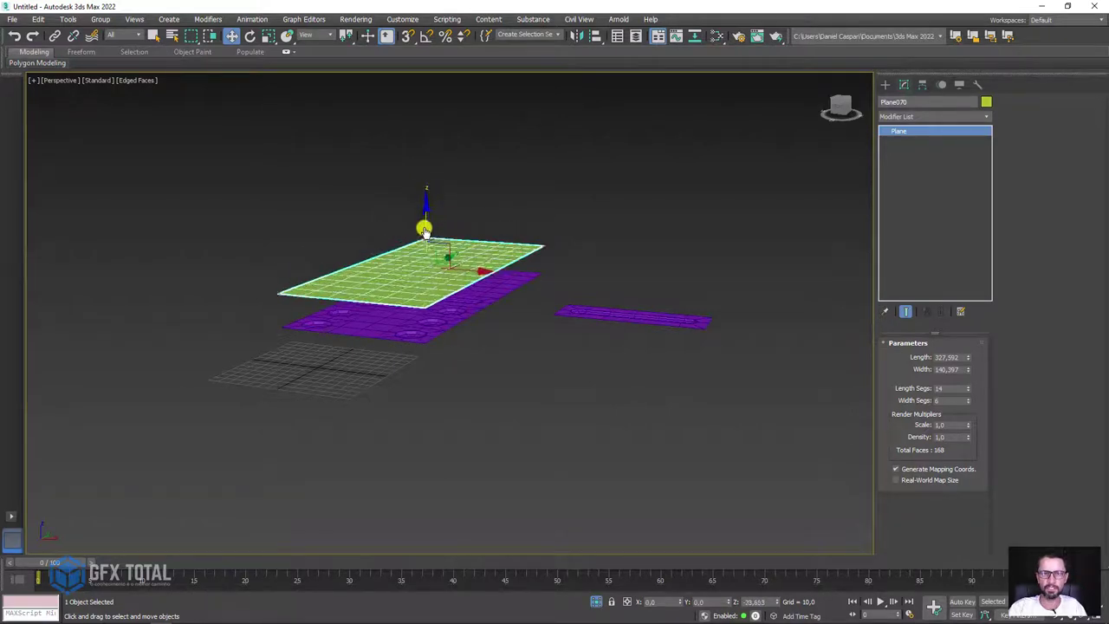
pyautogui.moveTo(424, 293)
pyautogui.keyDown('alt'); pyautogui.mouseDown(button='middle')
pyautogui.moveTo(514, 384)
pyautogui.moveTo(462, 384)
pyautogui.mouseUp(button='middle'); pyautogui.keyUp('alt')
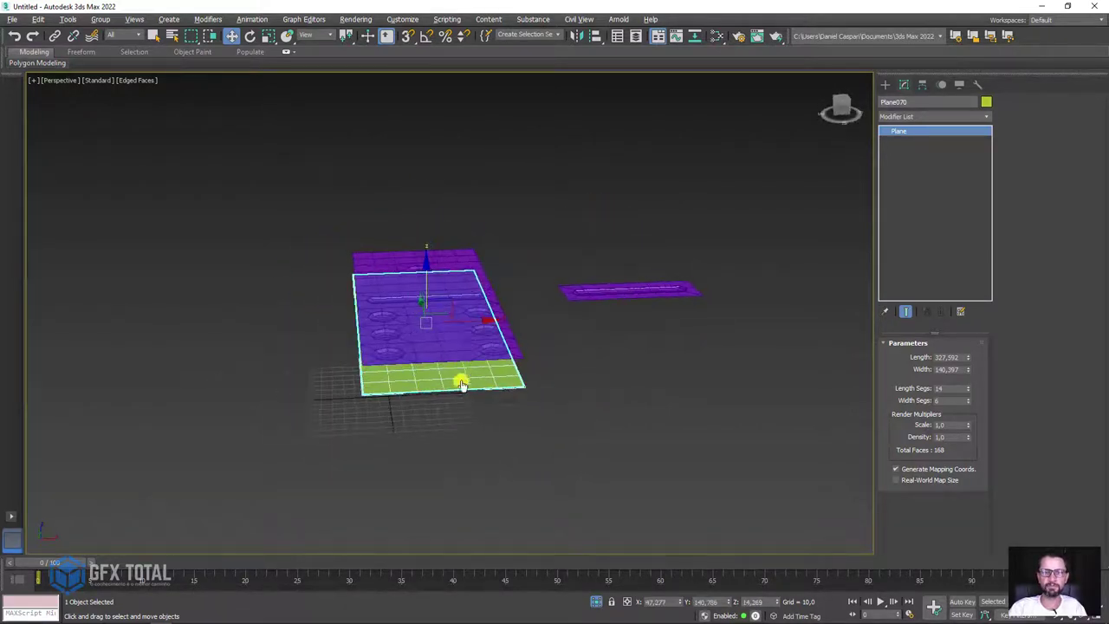
pyautogui.click(986, 124)
pyautogui.moveTo(983, 141); pyautogui.dragTo(980, 277)
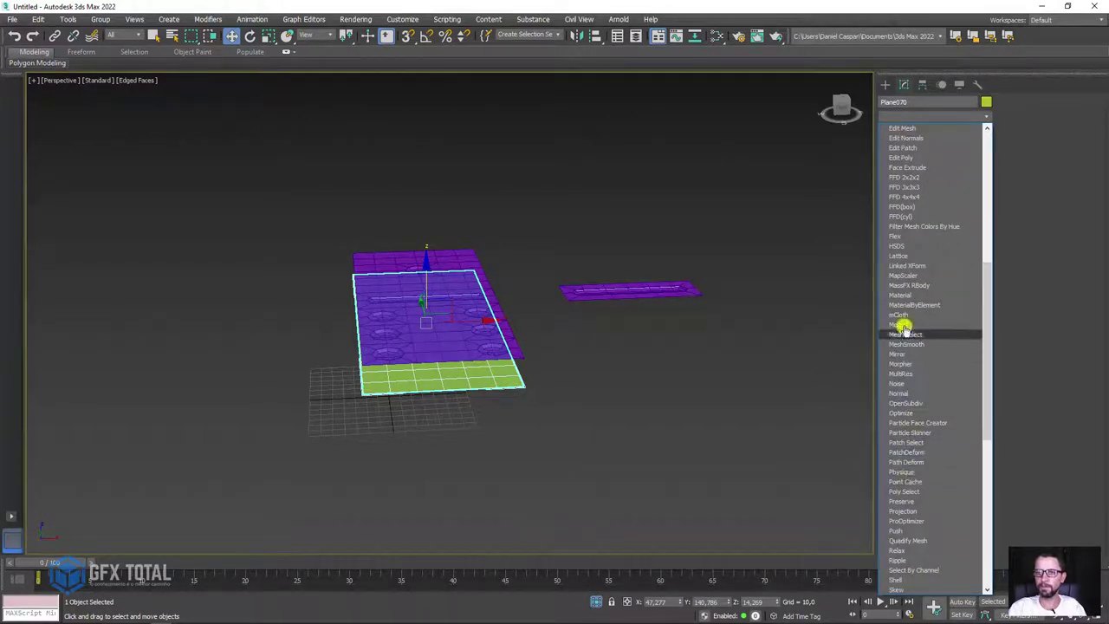
pyautogui.scroll(2, 904, 328)
pyautogui.scroll(3, 904, 303)
pyautogui.click(582, 403)
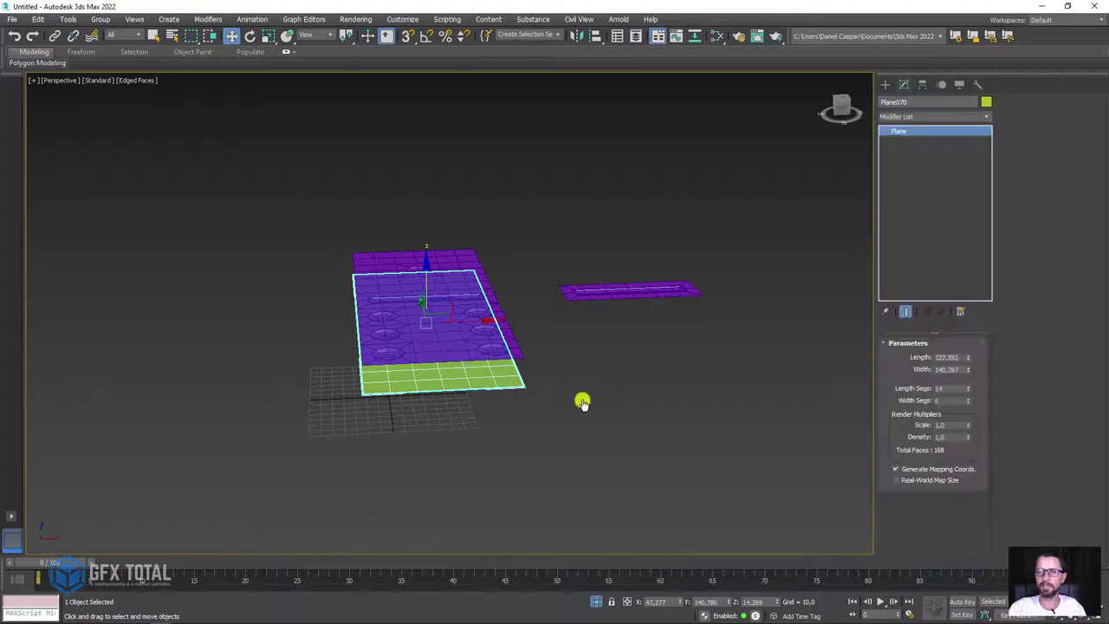
# Step: Select the green plane's whole element and flip its face normals
pyautogui.click(959, 434)
pyautogui.moveTo(639, 153); pyautogui.dragTo(364, 493)
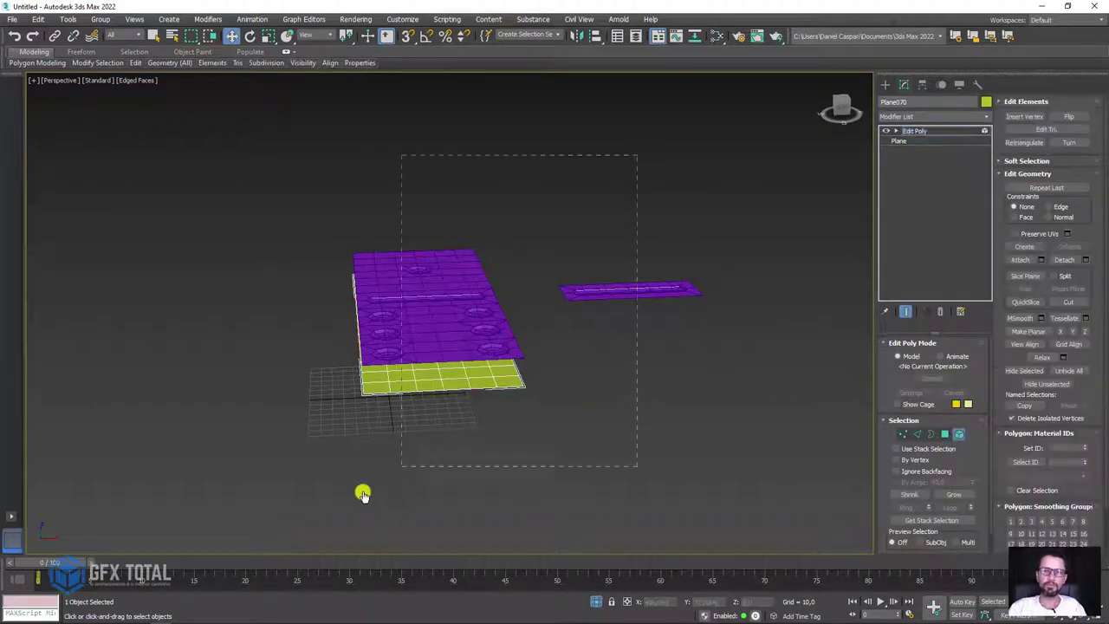
pyautogui.moveTo(599, 470)
pyautogui.keyDown('alt'); pyautogui.mouseDown(button='middle')
pyautogui.moveTo(389, 336)
pyautogui.moveTo(399, 331)
pyautogui.mouseUp(button='middle'); pyautogui.keyUp('alt')
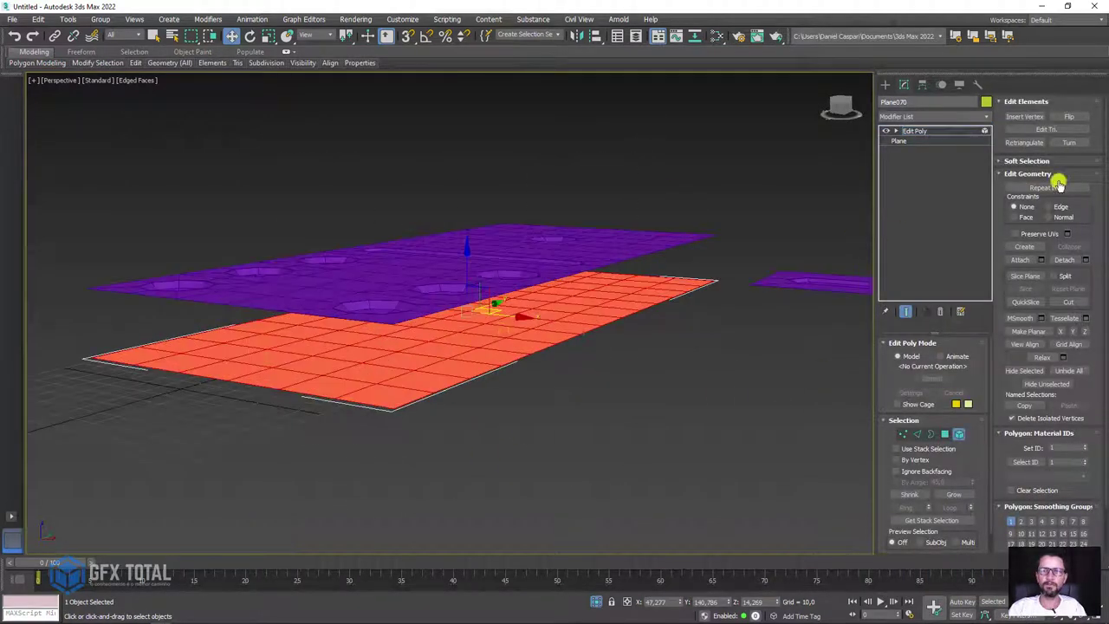
pyautogui.click(1069, 117)
pyautogui.click(925, 131)
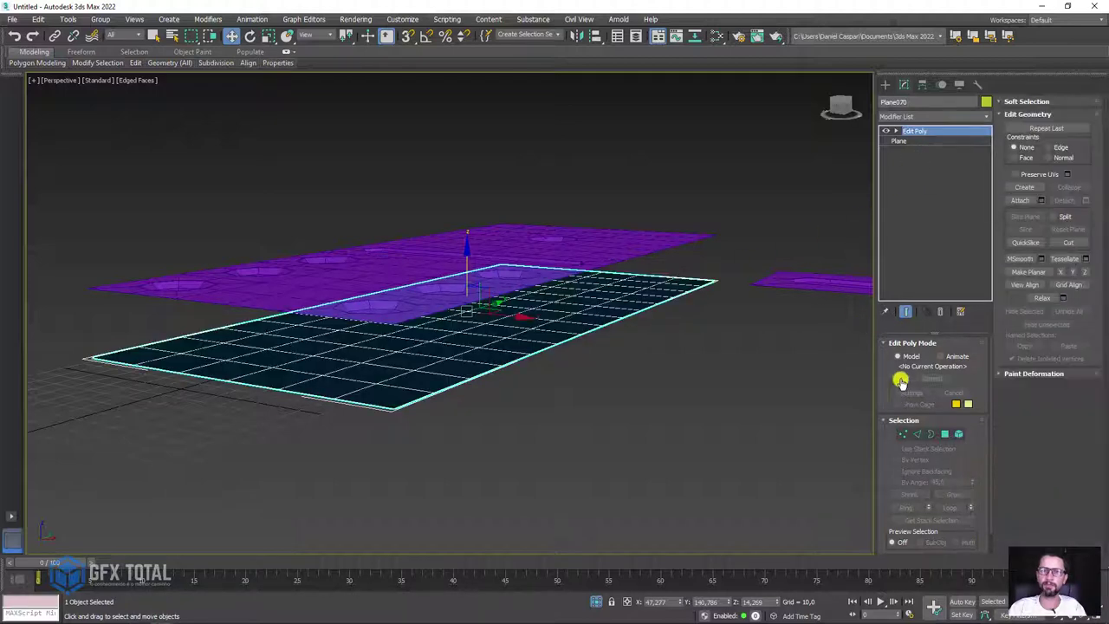
# Step: Shift-drag the plane's outer border upward along Z to extrude side walls
pyautogui.click(931, 434)
pyautogui.click(266, 323)
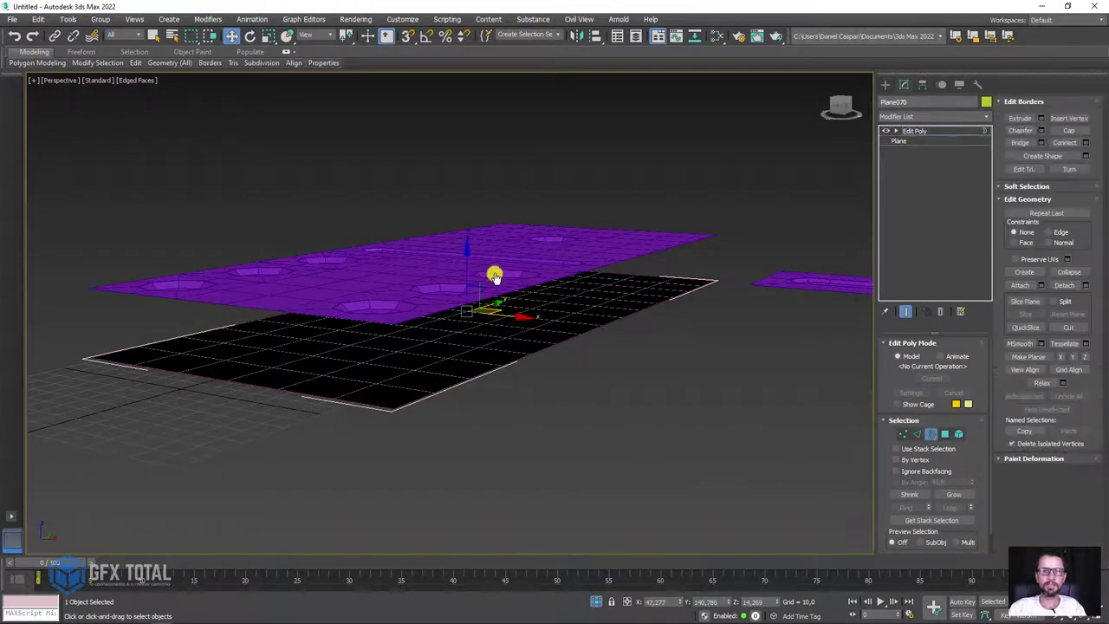
pyautogui.keyDown('shift'); pyautogui.moveTo(467, 266); pyautogui.dragTo(480, 218); pyautogui.keyUp('shift')
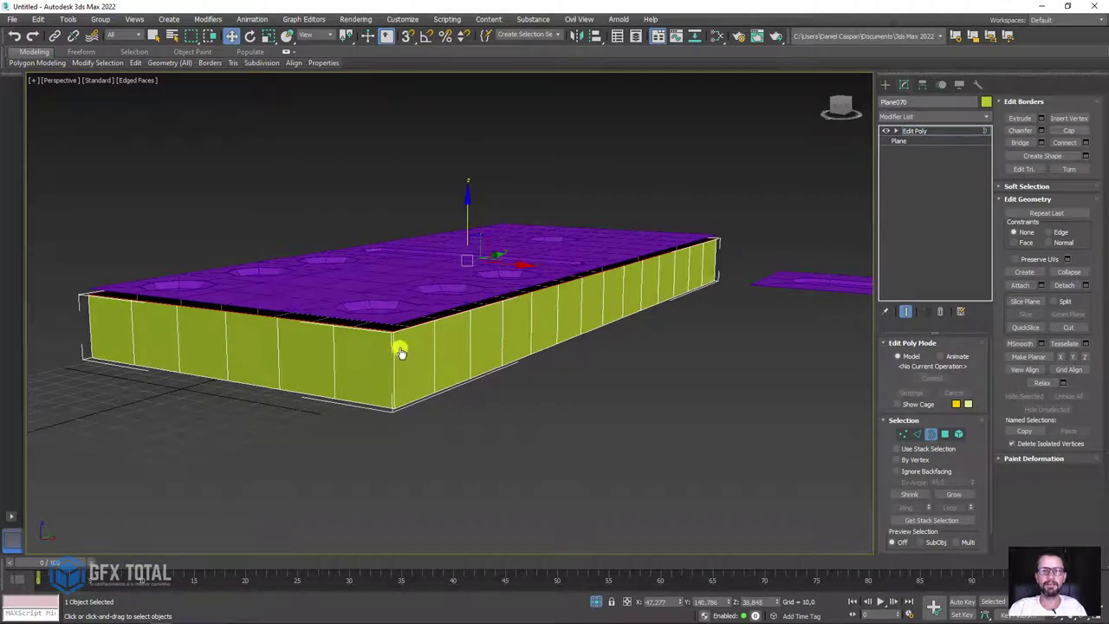
pyautogui.scroll(3, 468, 329)
pyautogui.scroll(5, 460, 341)
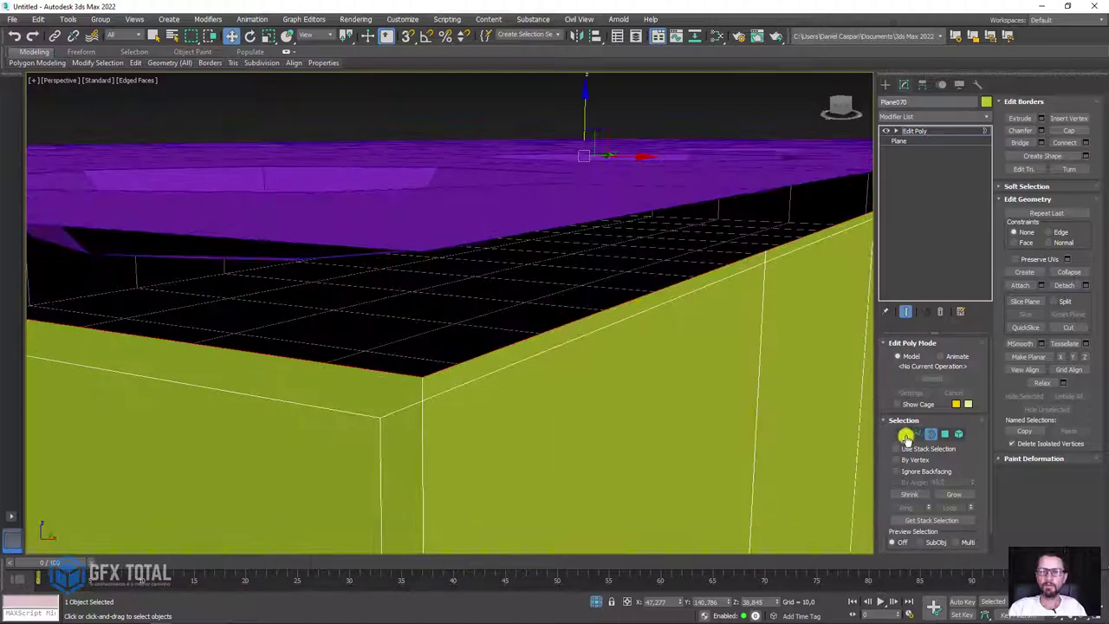
# Step: Vertex-snap the extruded wall tops up to the purple top's corner
pyautogui.click(409, 36)
pyautogui.moveTo(424, 375); pyautogui.dragTo(419, 251)
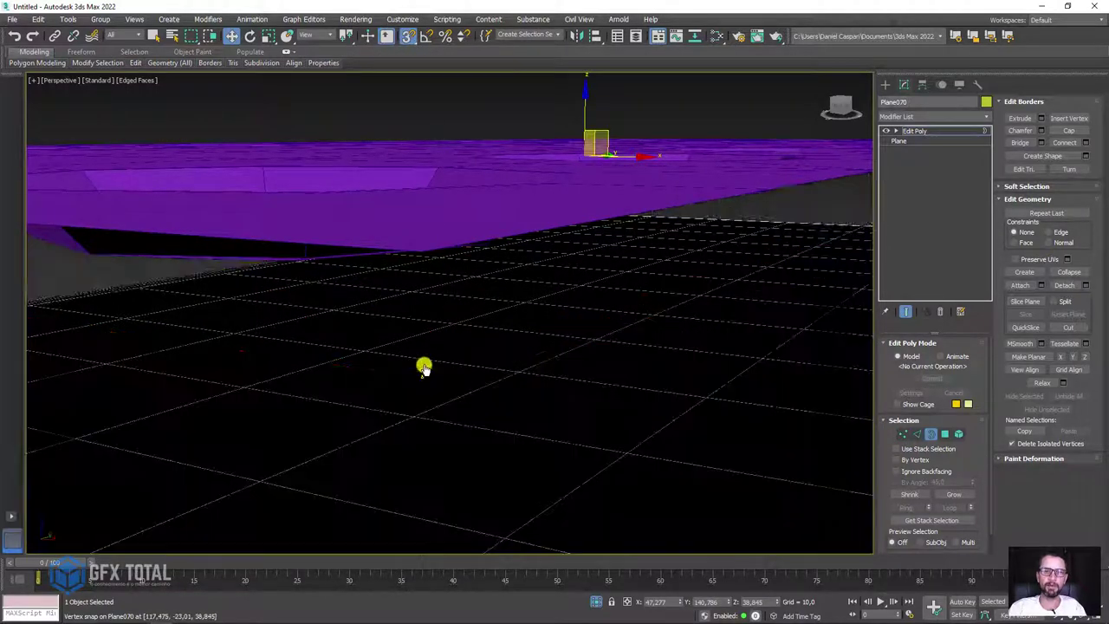
pyautogui.scroll(-3, 418, 250)
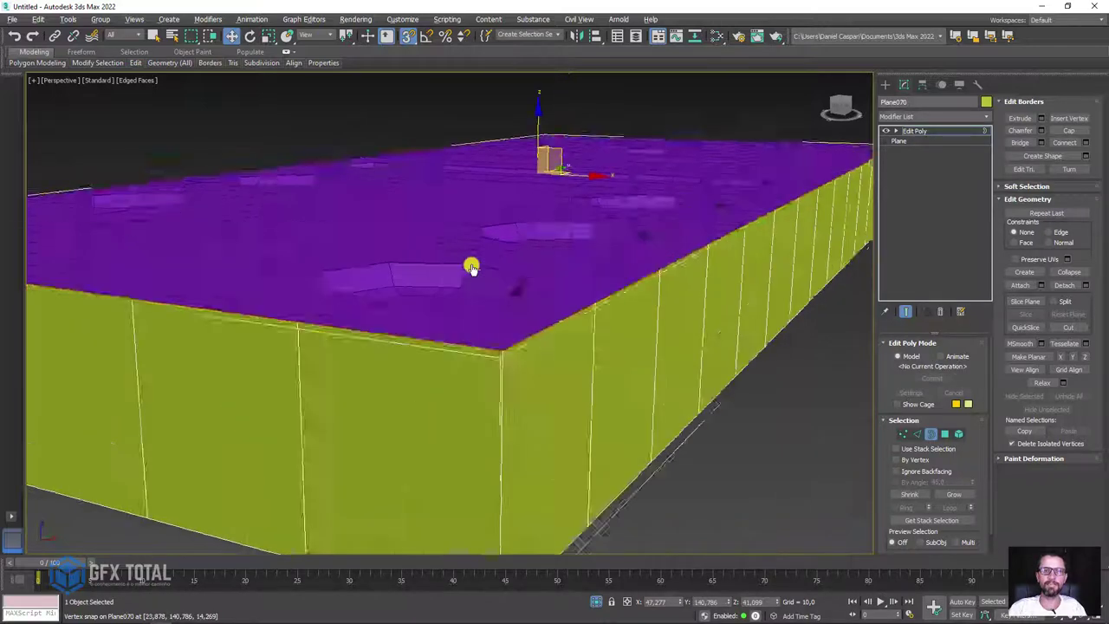
pyautogui.scroll(-3, 470, 265)
pyautogui.keyDown('alt'); pyautogui.moveTo(566, 316); pyautogui.dragTo(849, 164, button='middle'); pyautogui.keyUp('alt')
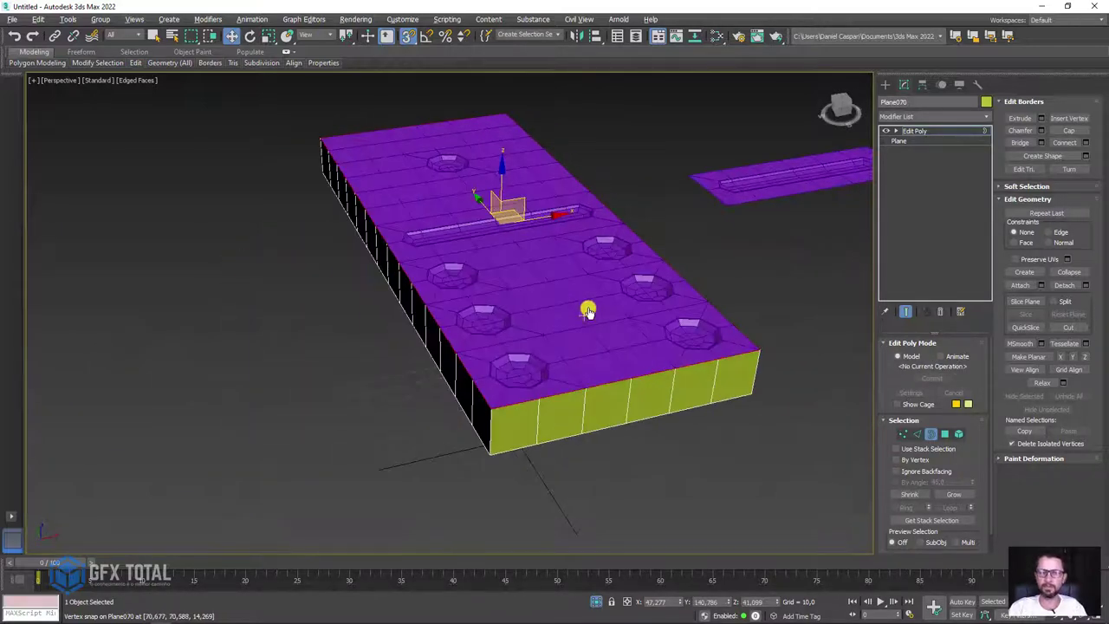
# Step: Shift-drag the box to the right to clone it as Plane071
pyautogui.click(915, 130)
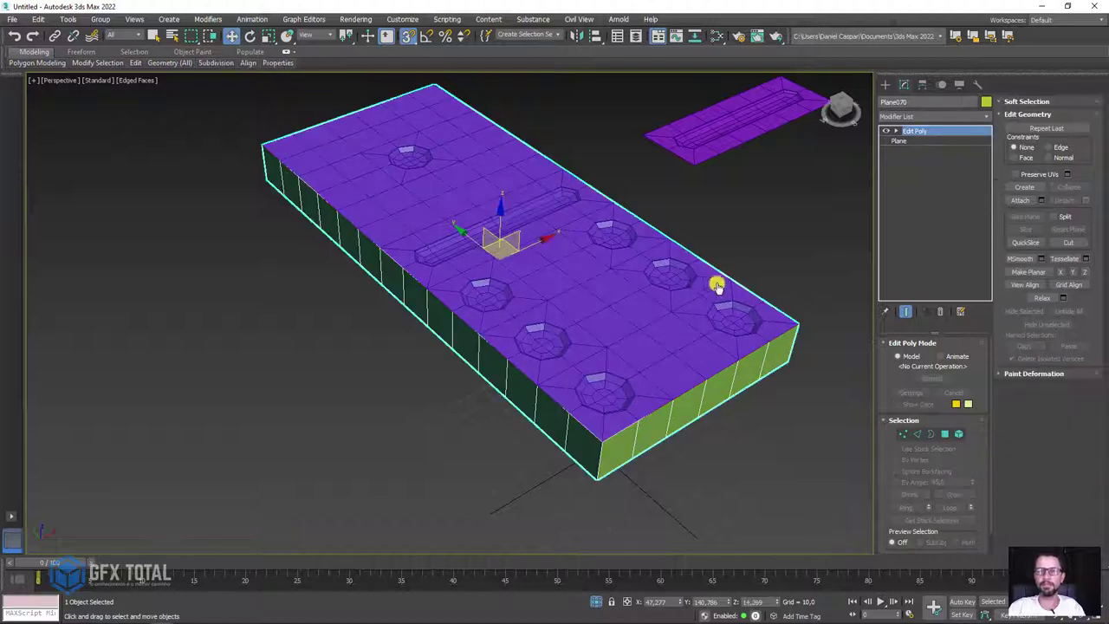
pyautogui.moveTo(715, 285)
pyautogui.keyDown('alt'); pyautogui.mouseDown(button='middle')
pyautogui.moveTo(594, 302)
pyautogui.moveTo(660, 262)
pyautogui.mouseUp(button='middle'); pyautogui.keyUp('alt')
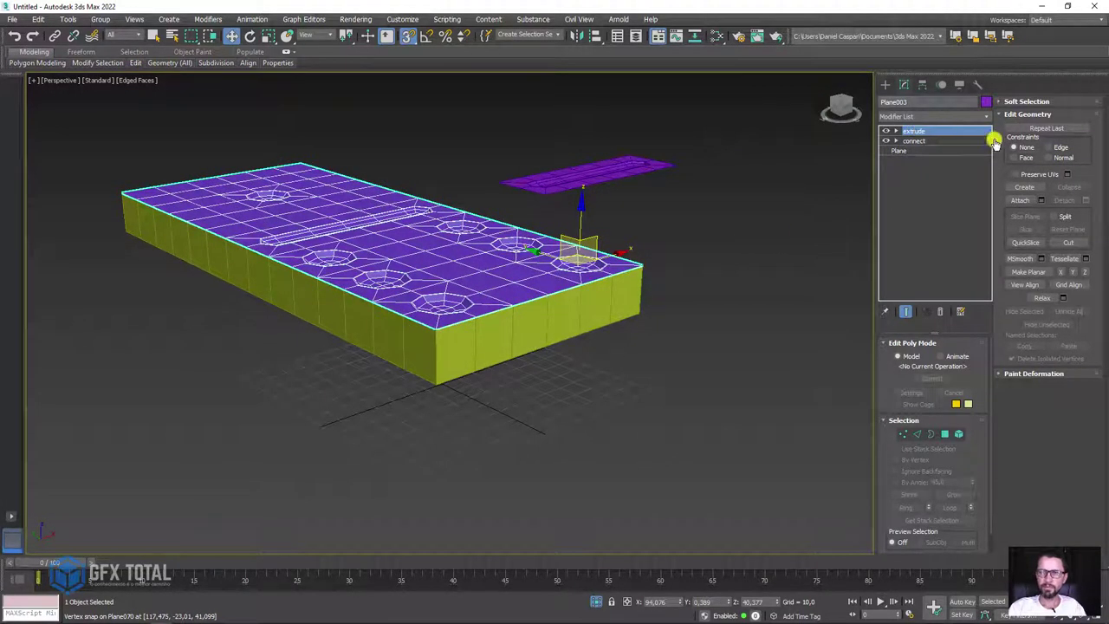
pyautogui.click(1021, 200)
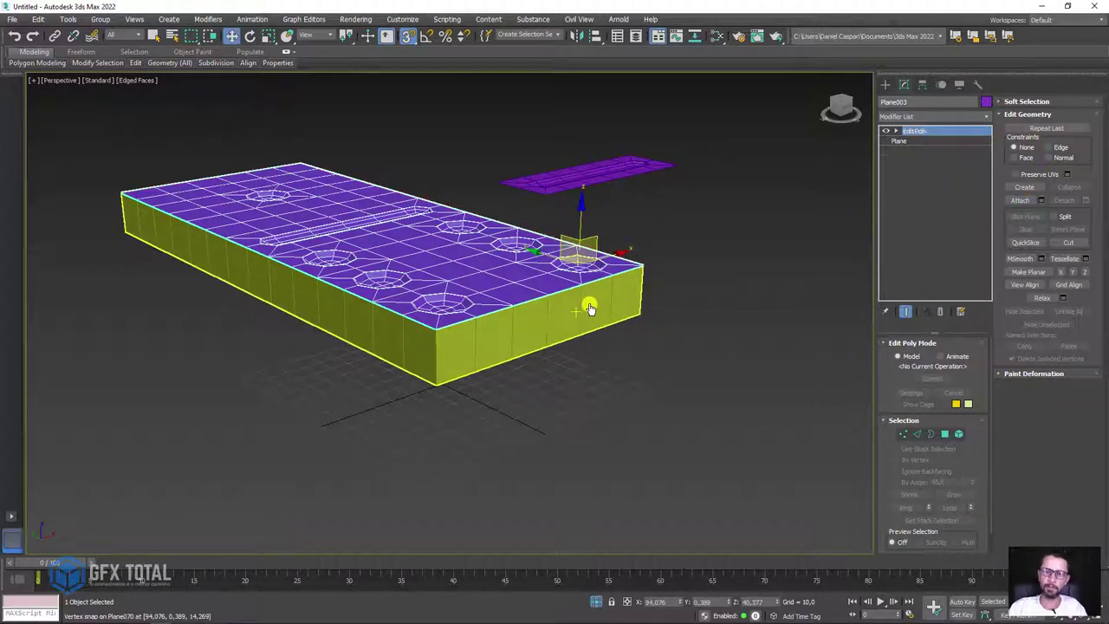
pyautogui.moveTo(590, 302)
pyautogui.keyDown('alt'); pyautogui.mouseDown(button='middle')
pyautogui.moveTo(651, 295)
pyautogui.moveTo(511, 289)
pyautogui.mouseUp(button='middle'); pyautogui.keyUp('alt')
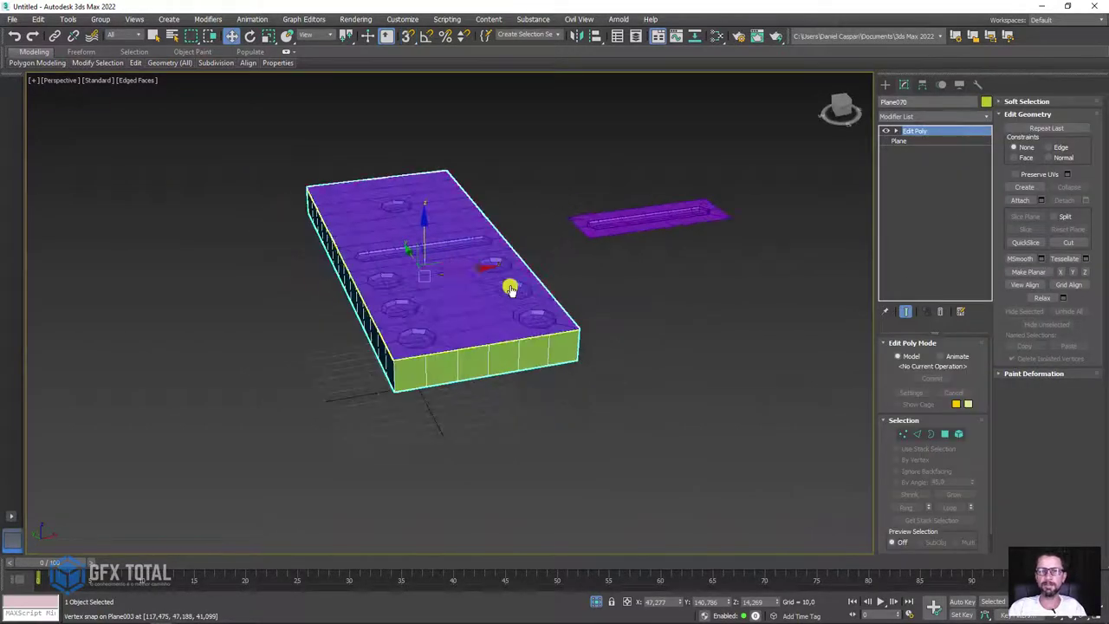
pyautogui.keyDown('shift'); pyautogui.moveTo(458, 268); pyautogui.dragTo(691, 262); pyautogui.keyUp('shift')
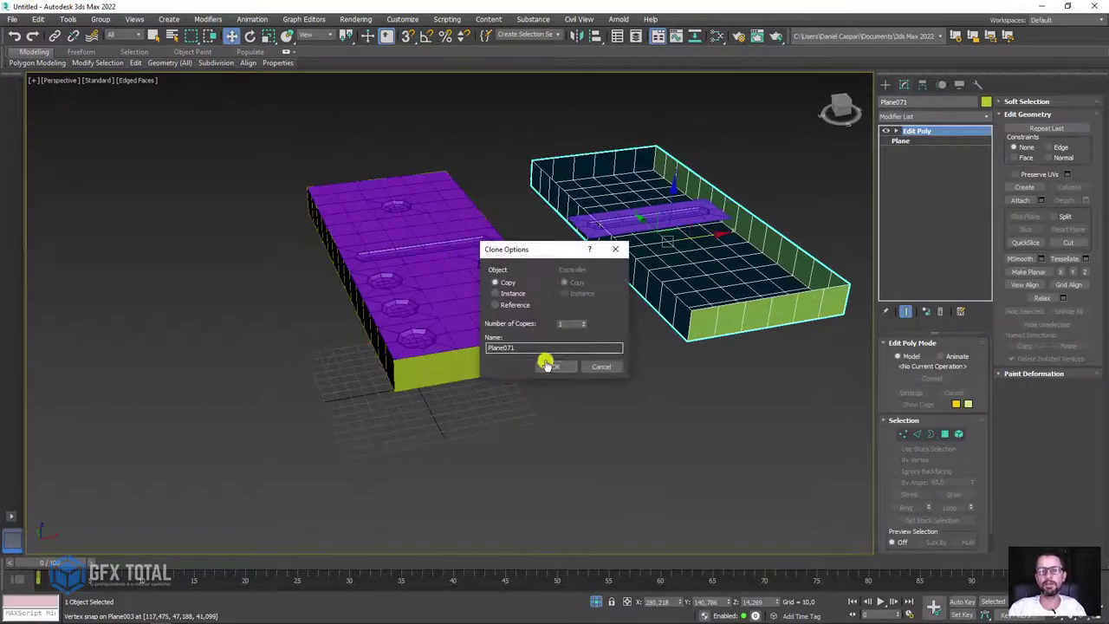
# Step: Confirm the Plane071 copy and select the original Plane070 box
pyautogui.click(547, 366)
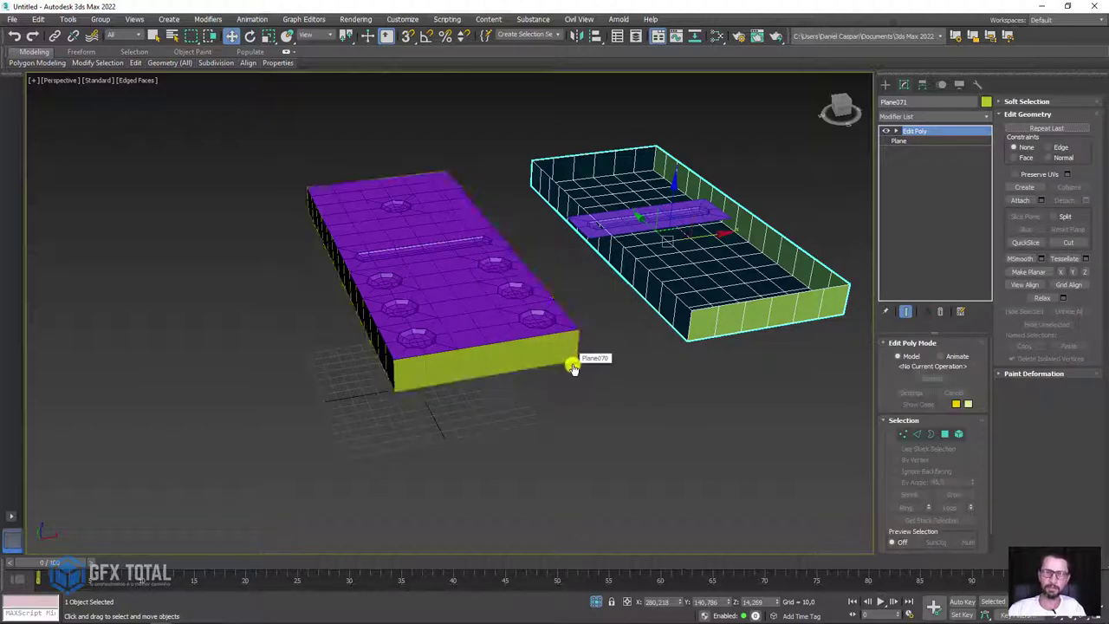
pyautogui.click(487, 366)
pyautogui.scroll(2, 428, 279)
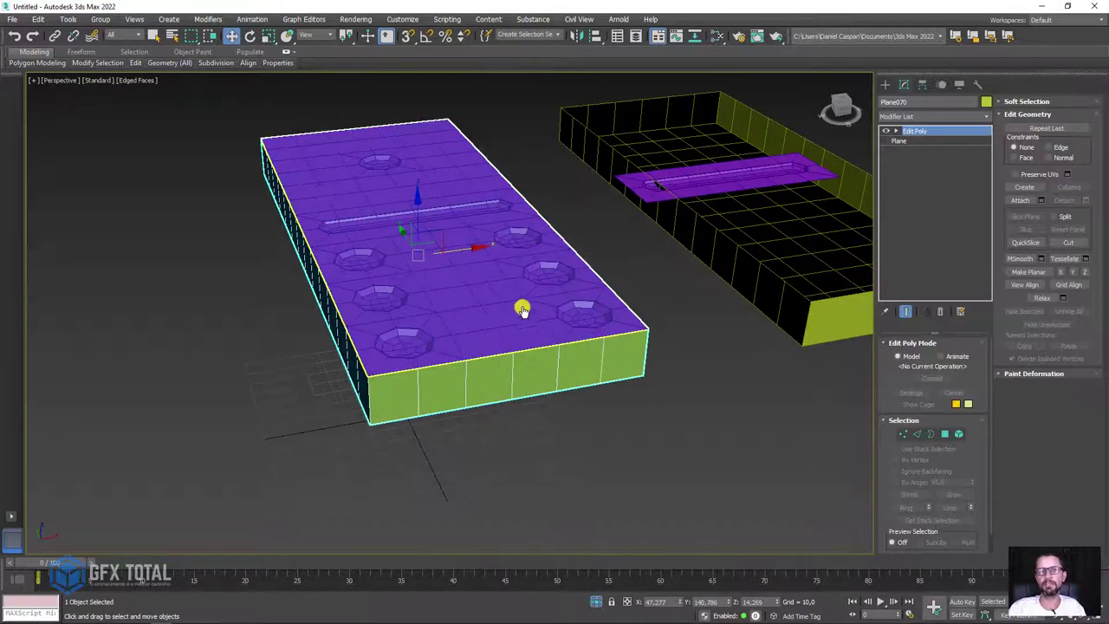
pyautogui.keyDown('alt'); pyautogui.moveTo(627, 439); pyautogui.dragTo(953, 312, button='middle'); pyautogui.keyUp('alt')
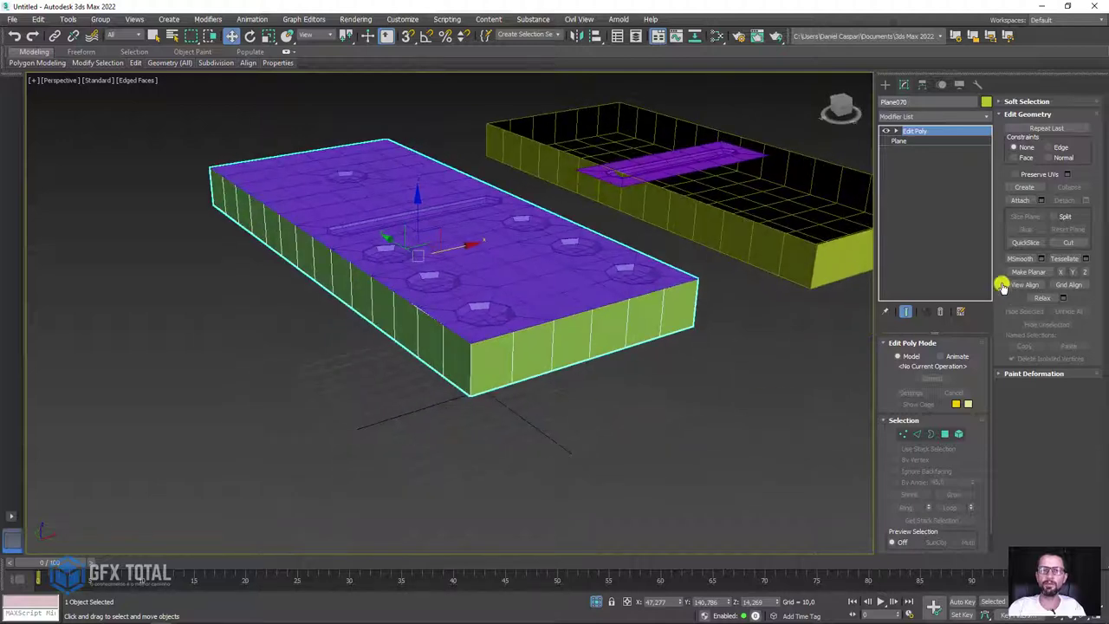
# Step: Attach the purple domino top into Plane070's mesh
pyautogui.click(1020, 201)
pyautogui.click(540, 287)
pyautogui.scroll(5, 604, 292)
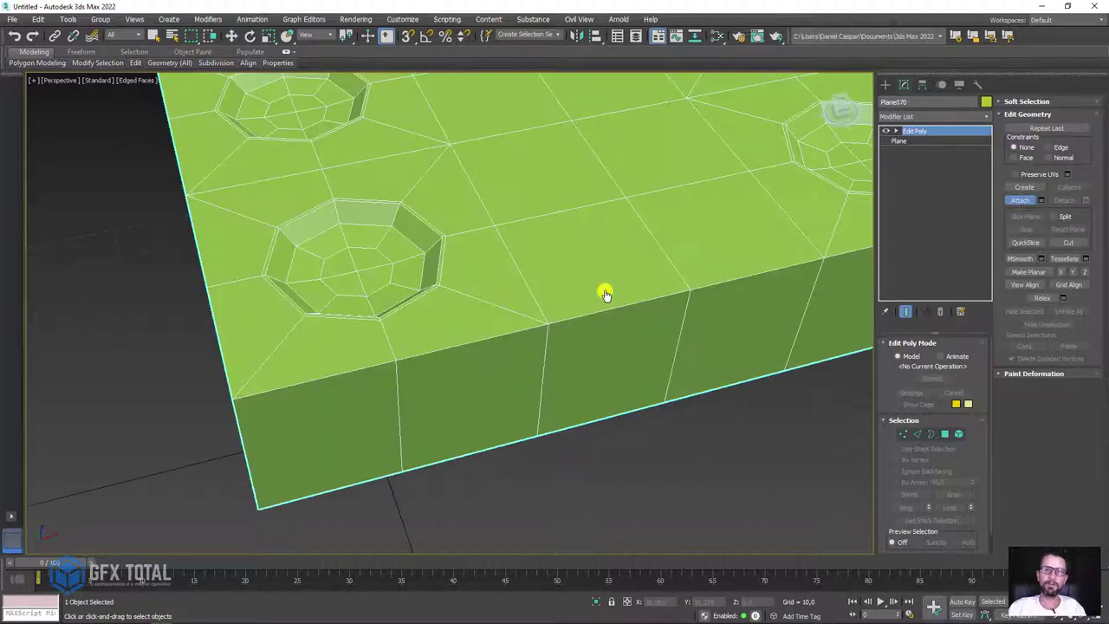
pyautogui.scroll(-8, 594, 287)
pyautogui.scroll(5, 594, 379)
pyautogui.keyDown('alt'); pyautogui.moveTo(666, 344); pyautogui.dragTo(564, 391, button='middle'); pyautogui.keyUp('alt')
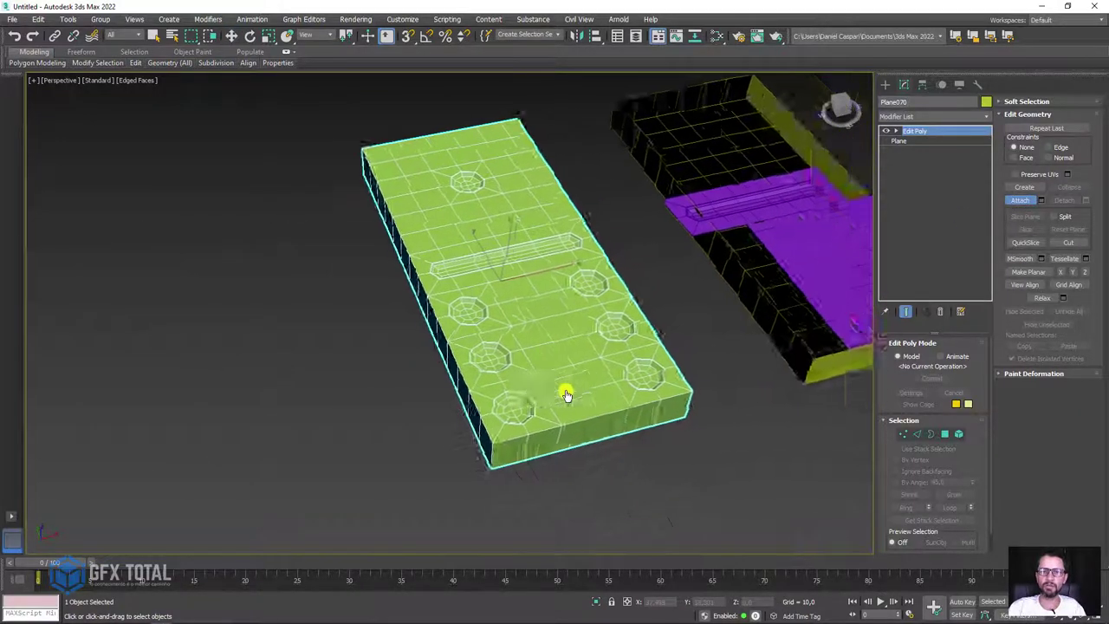
pyautogui.click(956, 435)
# Step: Test-lift the attached mesh to check it moves as one, then undo the move
pyautogui.press('w')
pyautogui.click(575, 310)
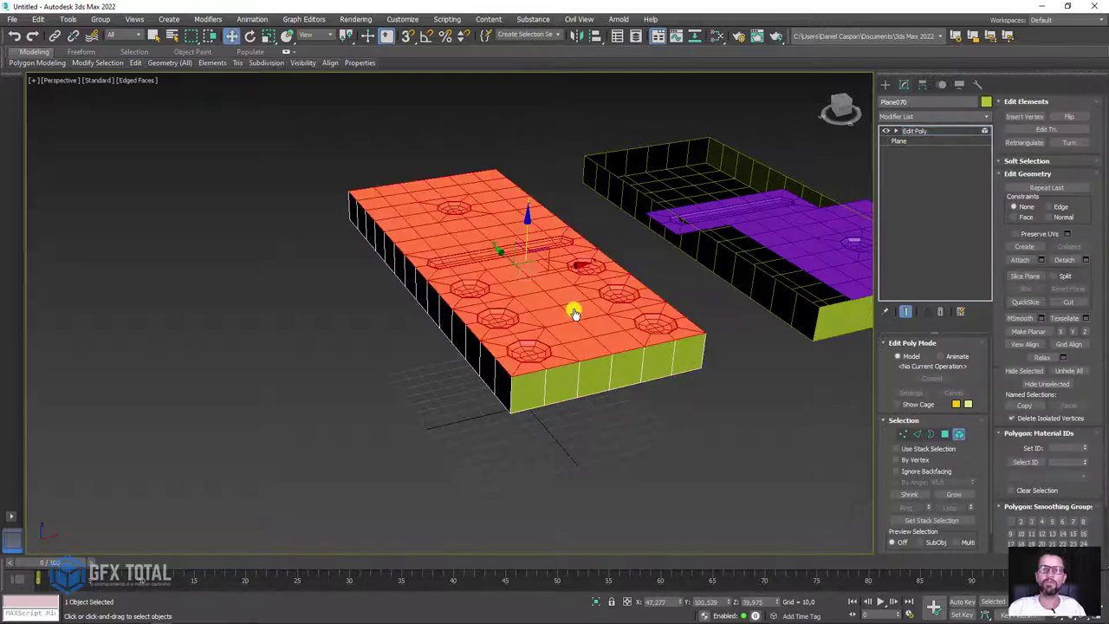
pyautogui.keyDown('alt'); pyautogui.moveTo(575, 310); pyautogui.dragTo(539, 236, button='middle'); pyautogui.keyUp('alt')
pyautogui.moveTo(528, 218); pyautogui.dragTo(636, 186)
pyautogui.hotkey('ctrl', 'z')
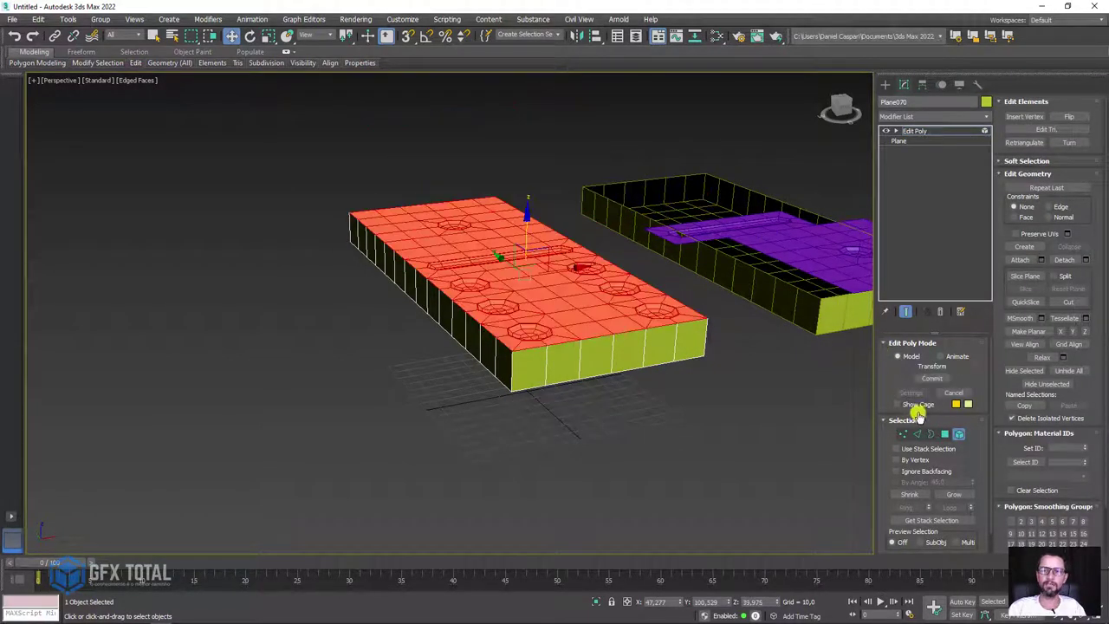
# Step: Select all of Plane070's vertices and weld the overlapping ones together
pyautogui.click(902, 435)
pyautogui.hotkey('ctrl', 'a')
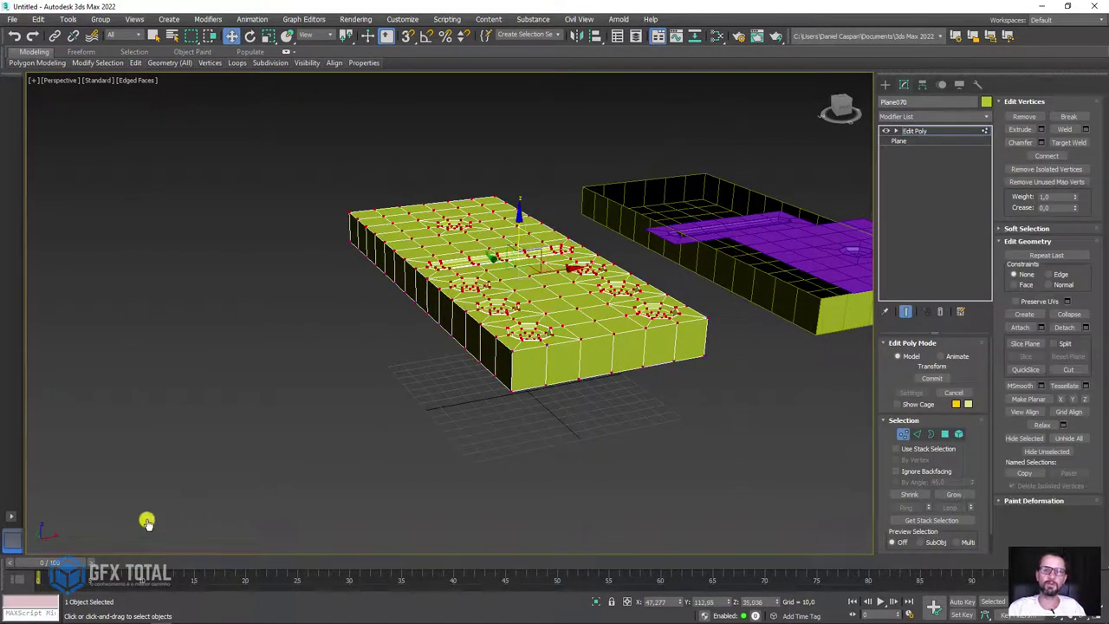
pyautogui.click(1065, 130)
pyautogui.click(925, 129)
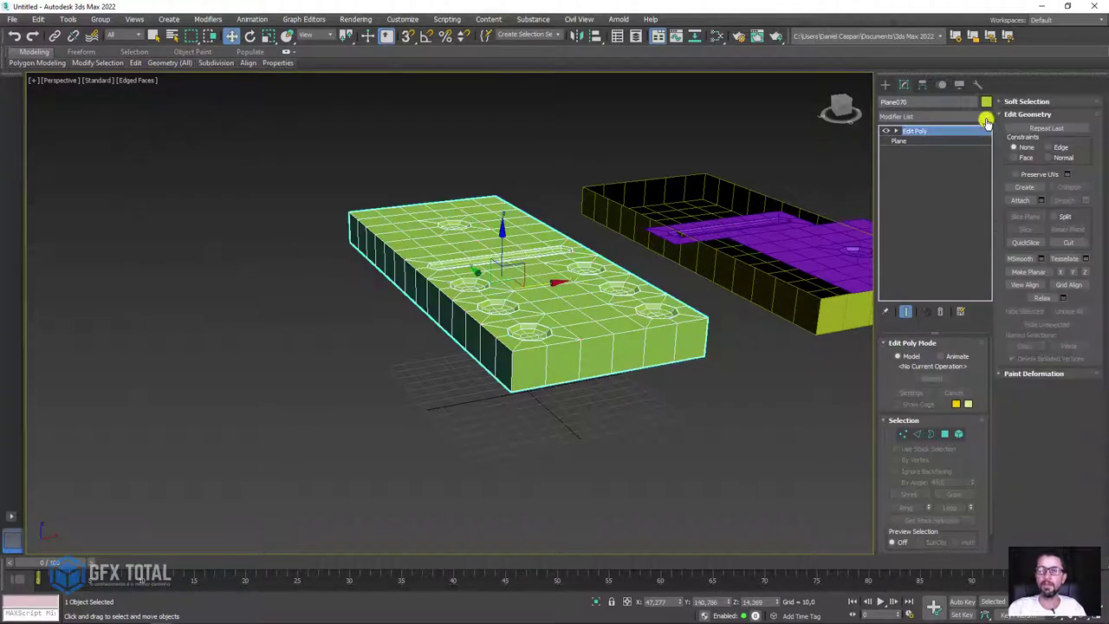
pyautogui.click(987, 119)
# Step: Add a TurboSmooth modifier with 1 iteration and toggle Edged Faces with F4
pyautogui.moveTo(985, 154); pyautogui.dragTo(986, 488)
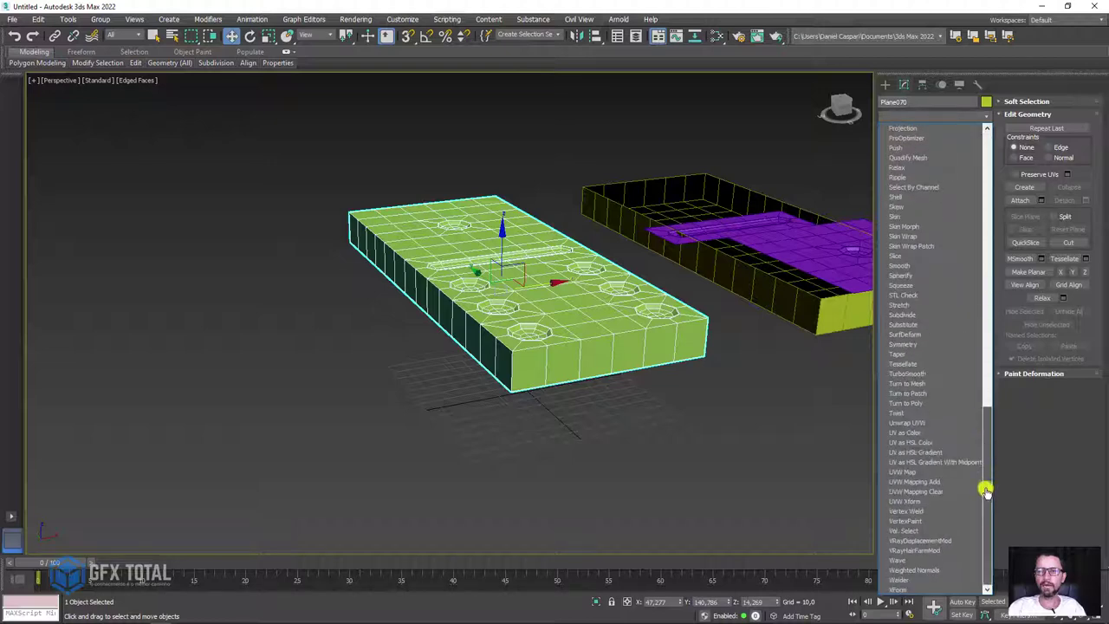
pyautogui.click(916, 376)
pyautogui.press('F4')
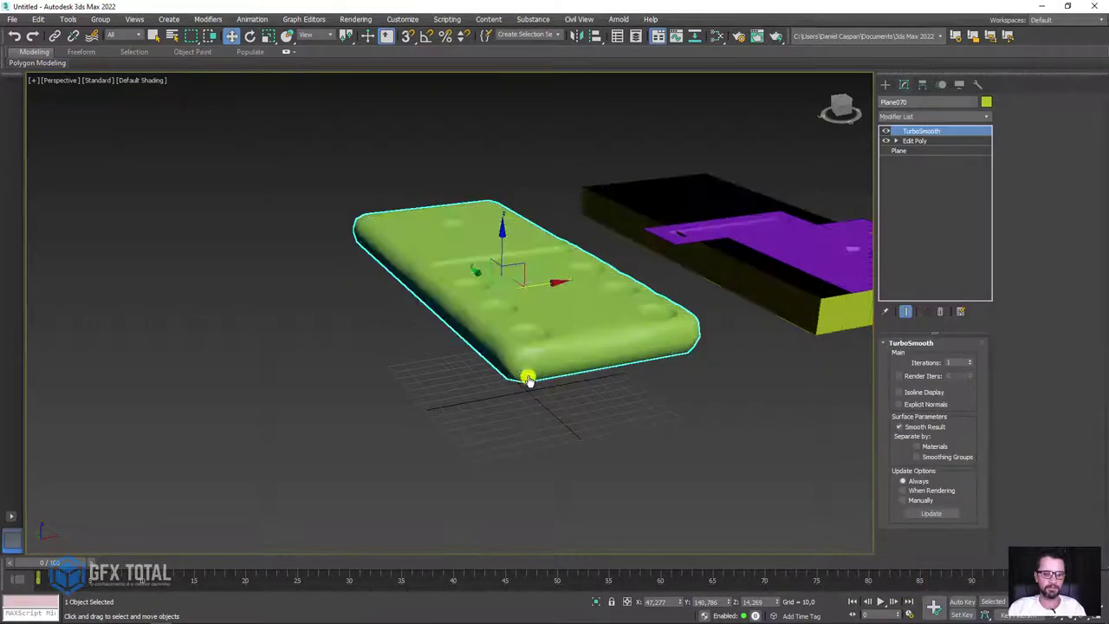
pyautogui.moveTo(532, 329)
pyautogui.keyDown('alt'); pyautogui.mouseDown(button='middle')
pyautogui.moveTo(538, 406)
pyautogui.moveTo(616, 341)
pyautogui.moveTo(609, 376)
pyautogui.moveTo(537, 354)
pyautogui.moveTo(518, 445)
pyautogui.mouseUp(button='middle'); pyautogui.keyUp('alt')
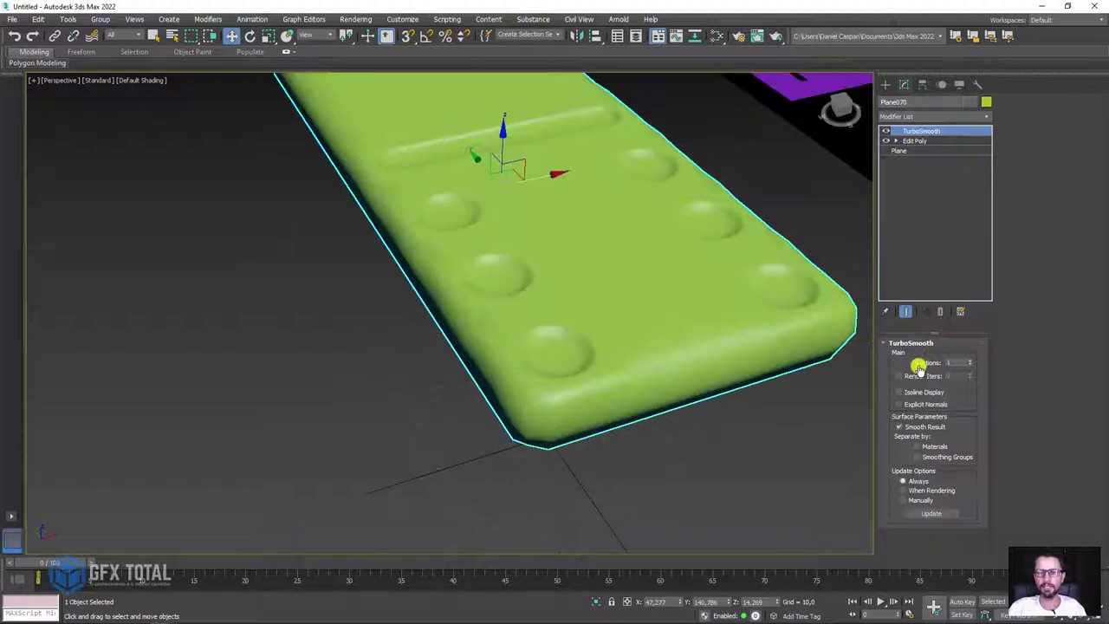
pyautogui.press('F4')
# Step: With TurboSmooth off, Ring the side edges and Connect them with 3 edge loops
pyautogui.click(888, 132)
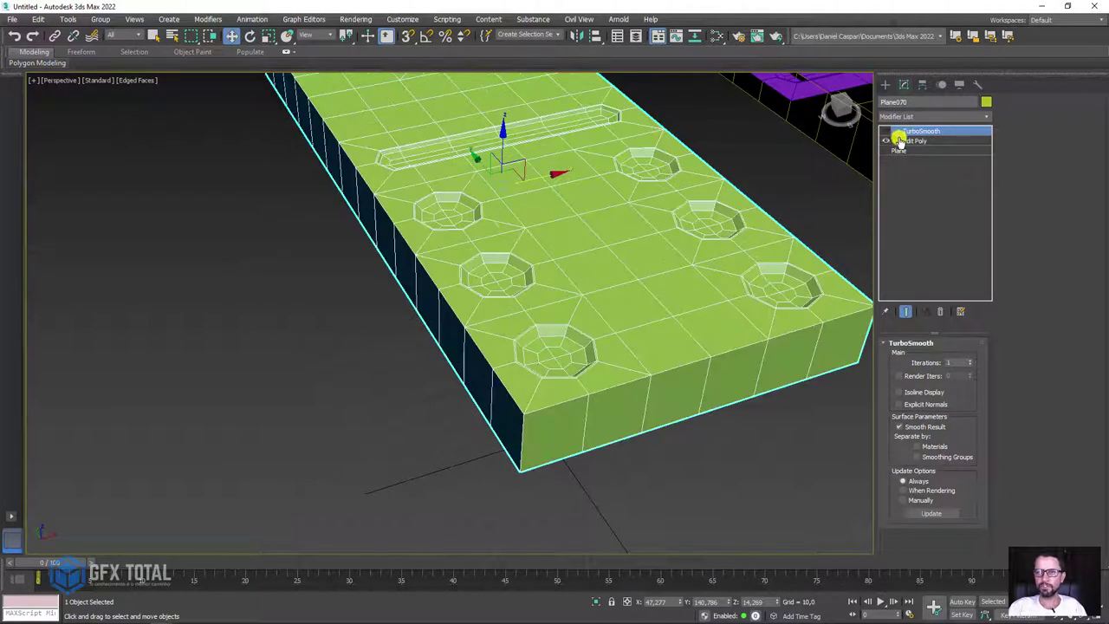
pyautogui.click(896, 140)
pyautogui.click(916, 161)
pyautogui.click(525, 435)
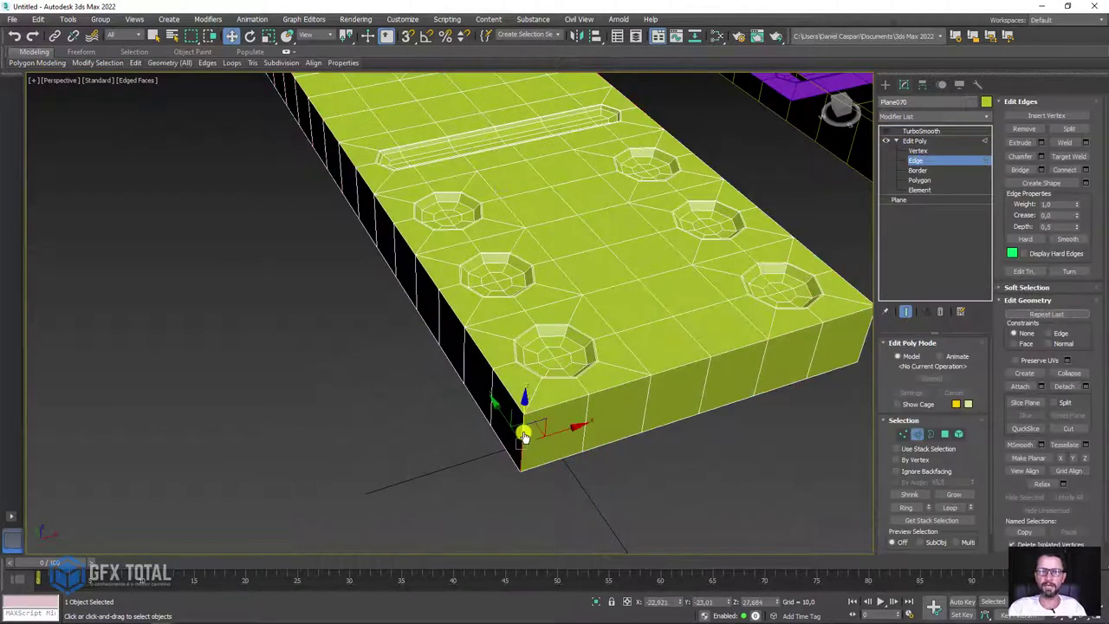
pyautogui.click(912, 509)
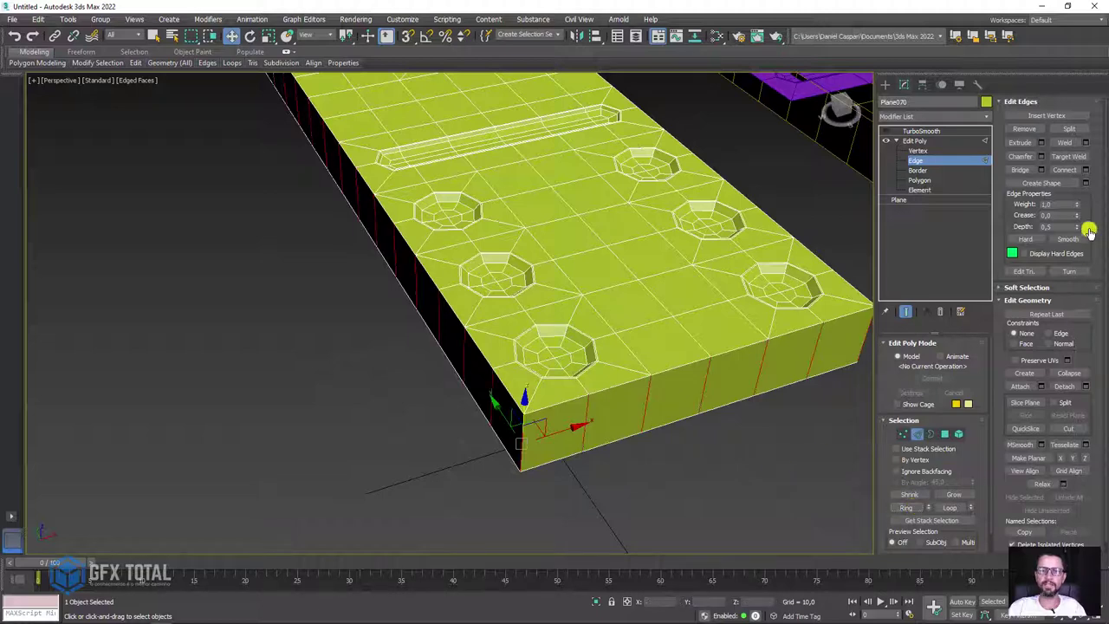
pyautogui.click(1084, 169)
pyautogui.moveTo(607, 414)
pyautogui.keyDown('alt'); pyautogui.mouseDown(button='middle')
pyautogui.moveTo(597, 298)
pyautogui.moveTo(485, 298)
pyautogui.mouseUp(button='middle'); pyautogui.keyUp('alt')
pyautogui.moveTo(465, 317)
pyautogui.mouseDown()
pyautogui.moveTo(468, 171)
pyautogui.moveTo(486, 143)
pyautogui.mouseUp()
pyautogui.click(456, 369)
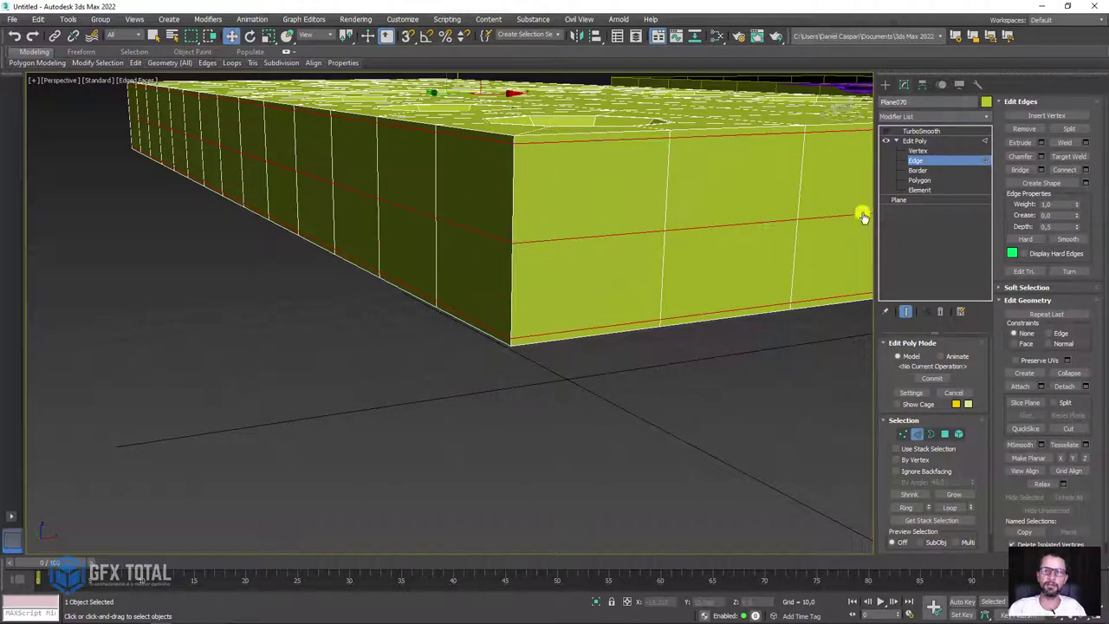
# Step: Re-enable TurboSmooth and turn off Edged Faces to view the smoothed domino
pyautogui.click(915, 141)
pyautogui.click(917, 130)
pyautogui.click(886, 130)
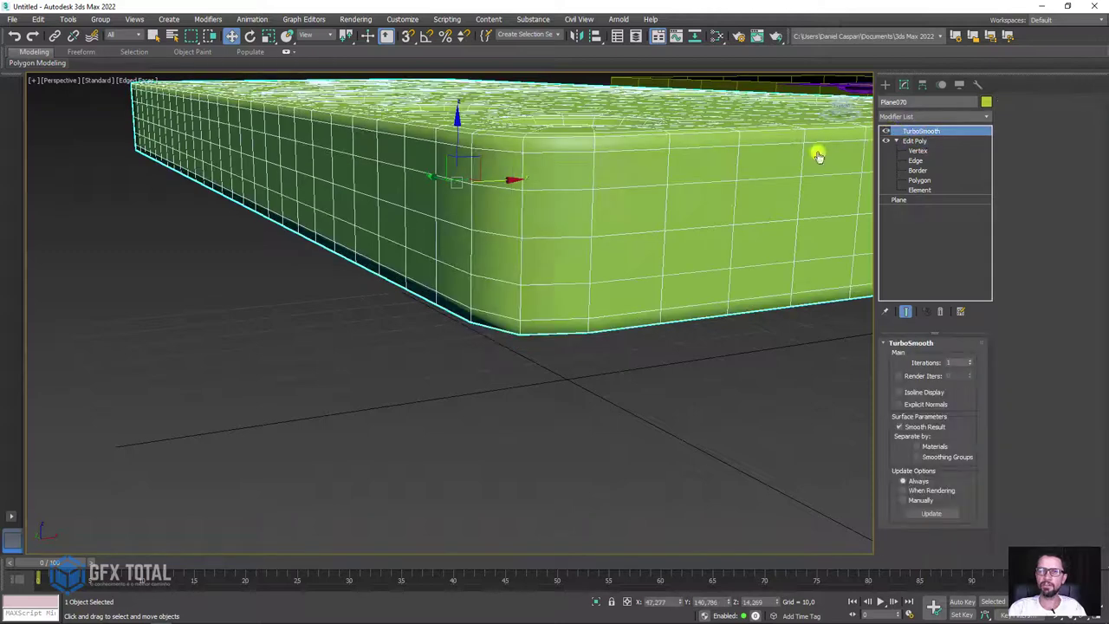
pyautogui.scroll(-5, 780, 156)
pyautogui.moveTo(718, 156)
pyautogui.keyDown('alt'); pyautogui.mouseDown(button='middle')
pyautogui.moveTo(685, 236)
pyautogui.moveTo(663, 245)
pyautogui.mouseUp(button='middle'); pyautogui.keyUp('alt')
pyautogui.press('F4')
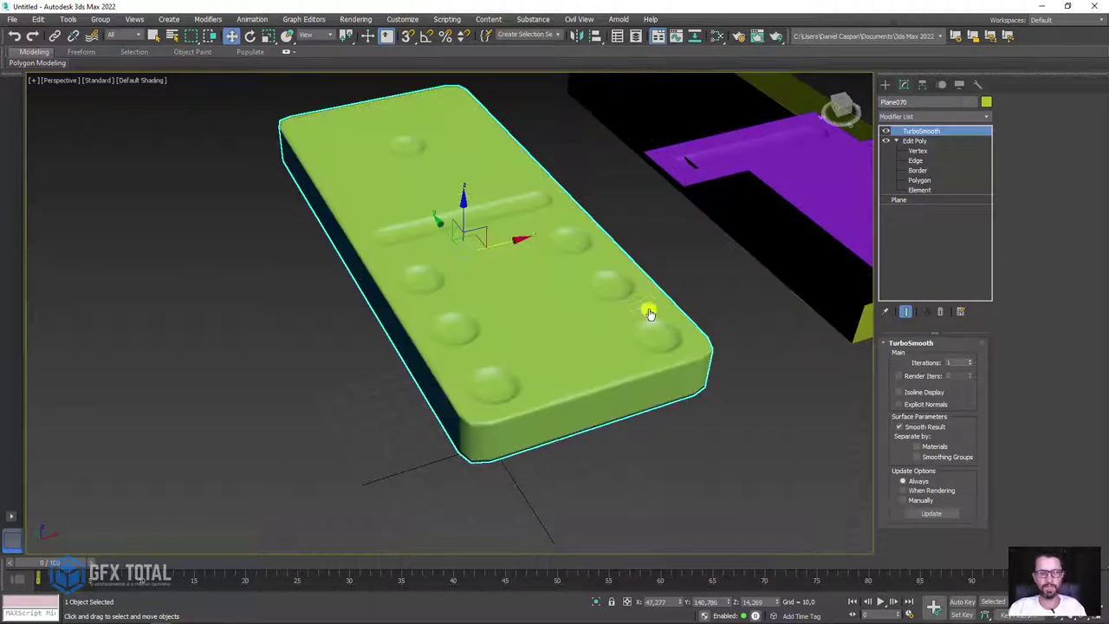
pyautogui.scroll(3, 685, 269)
pyautogui.moveTo(678, 322)
pyautogui.keyDown('alt'); pyautogui.mouseDown(button='middle')
pyautogui.moveTo(640, 323)
pyautogui.moveTo(661, 280)
pyautogui.mouseUp(button='middle'); pyautogui.keyUp('alt')
pyautogui.scroll(-3, 667, 277)
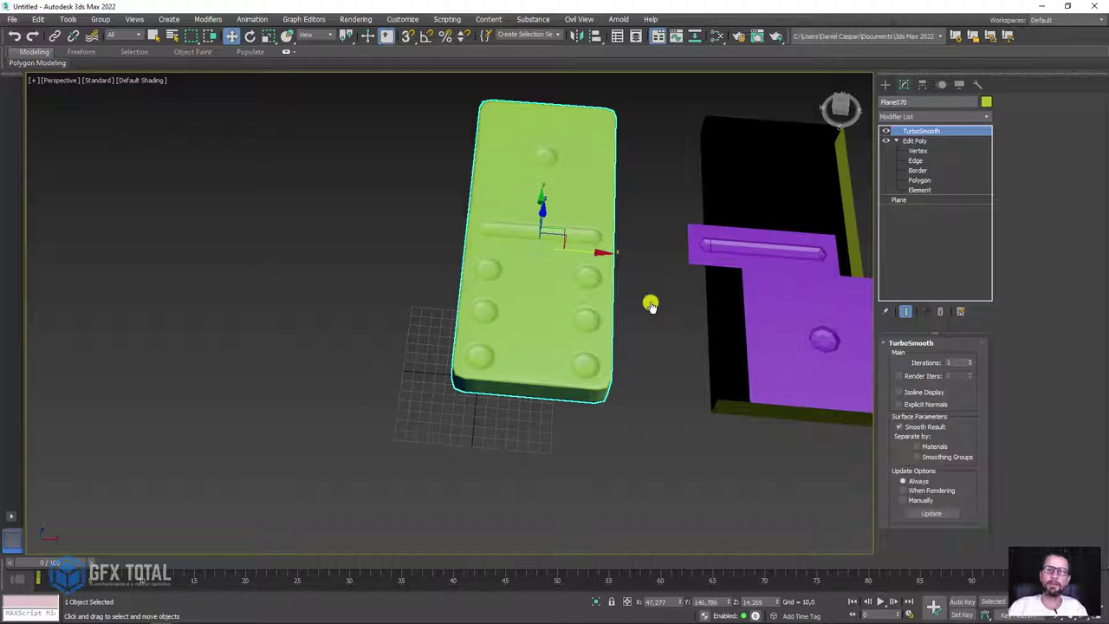
pyautogui.moveTo(619, 280); pyautogui.dragTo(670, 292, button='middle')
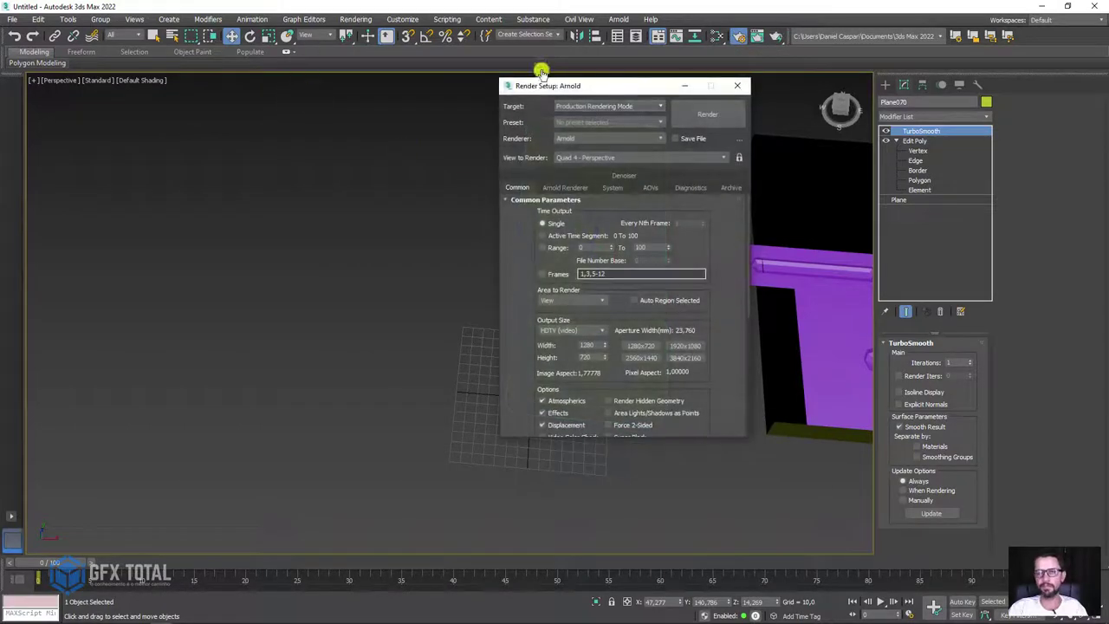
# Step: Switch the renderer to V-Ray 5 and close Render Setup
pyautogui.click(593, 137)
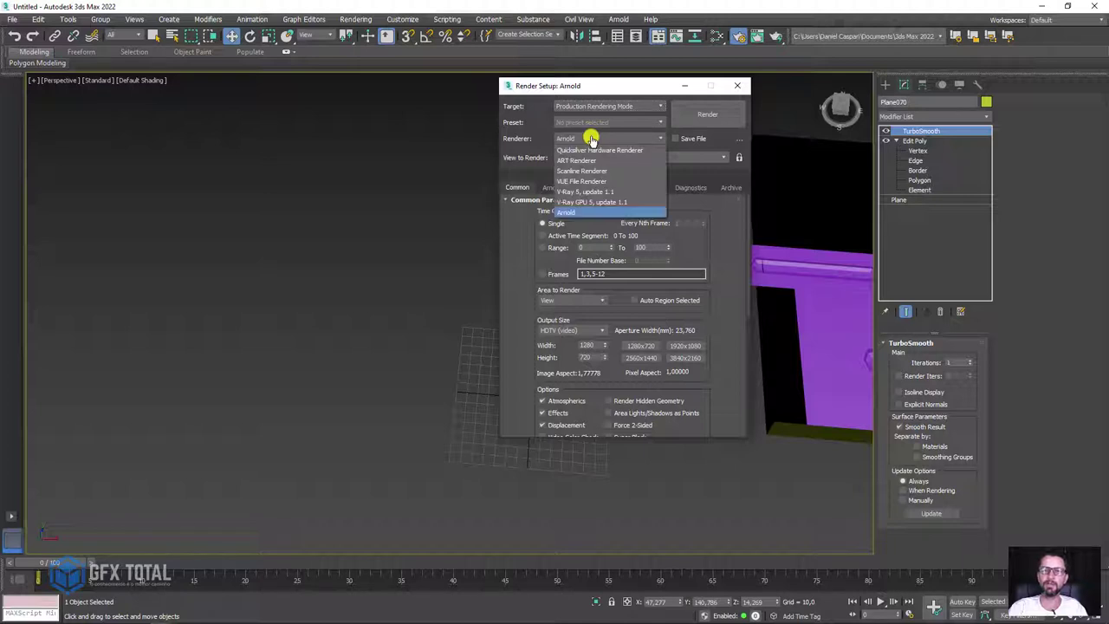
pyautogui.click(597, 191)
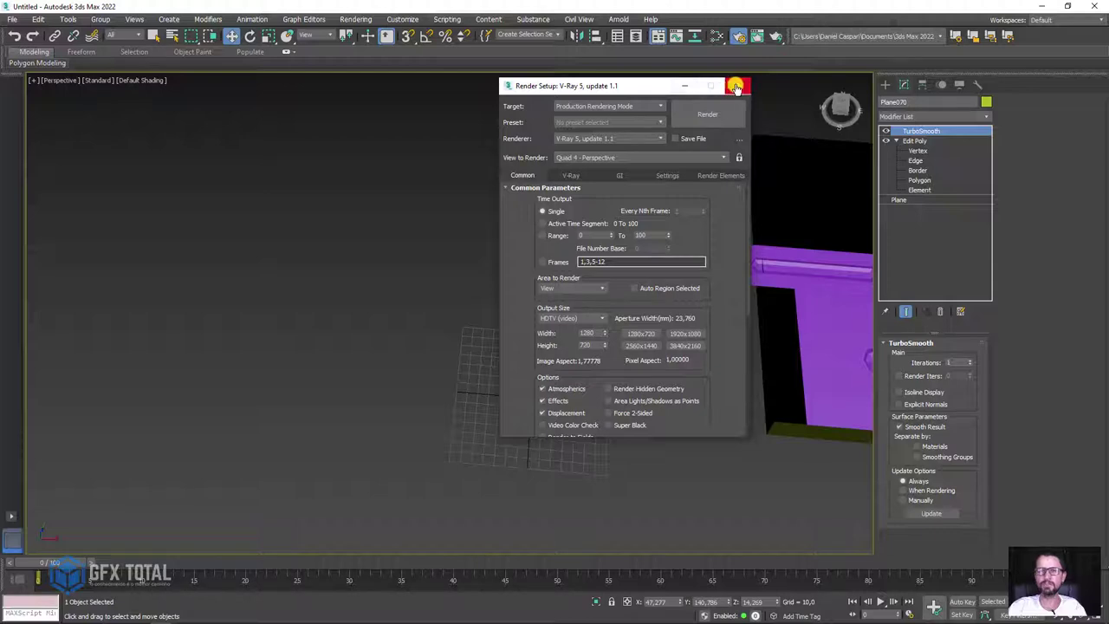
pyautogui.click(736, 87)
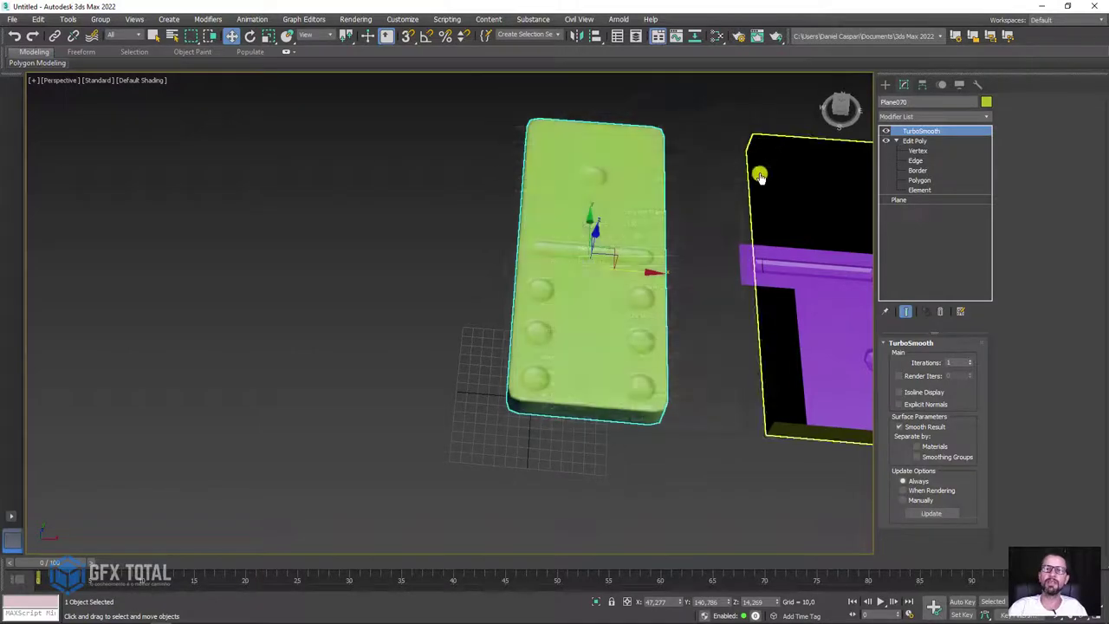
# Step: Open the Slate Material Editor and bring up its add-material menu
pyautogui.click(716, 40)
pyautogui.moveTo(693, 115); pyautogui.dragTo(301, 48)
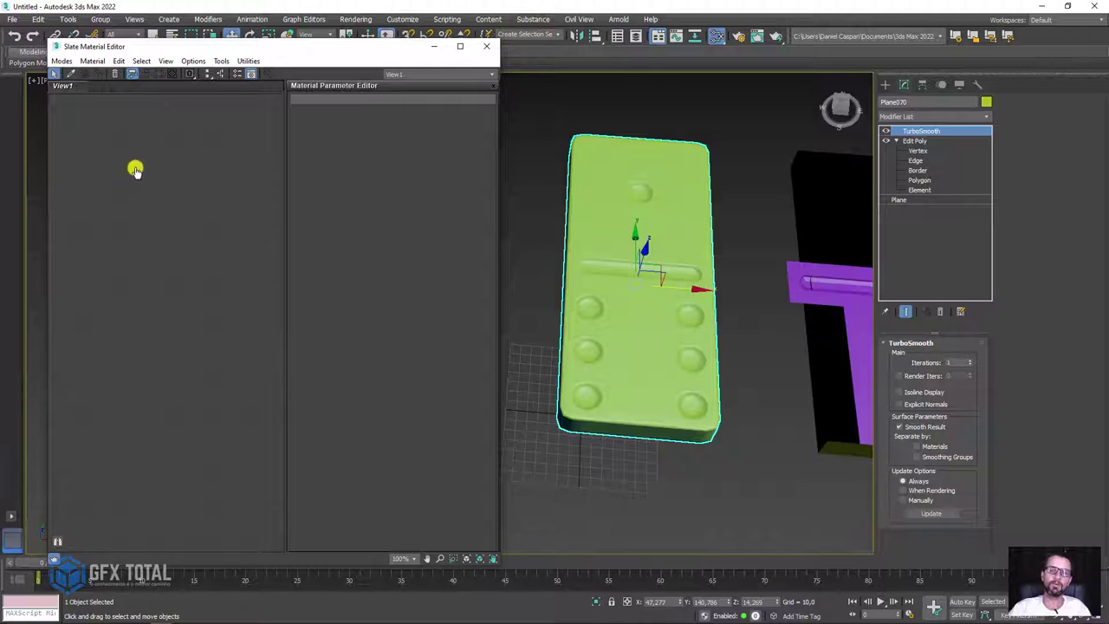
pyautogui.rightClick(123, 168)
pyautogui.moveTo(154, 173)
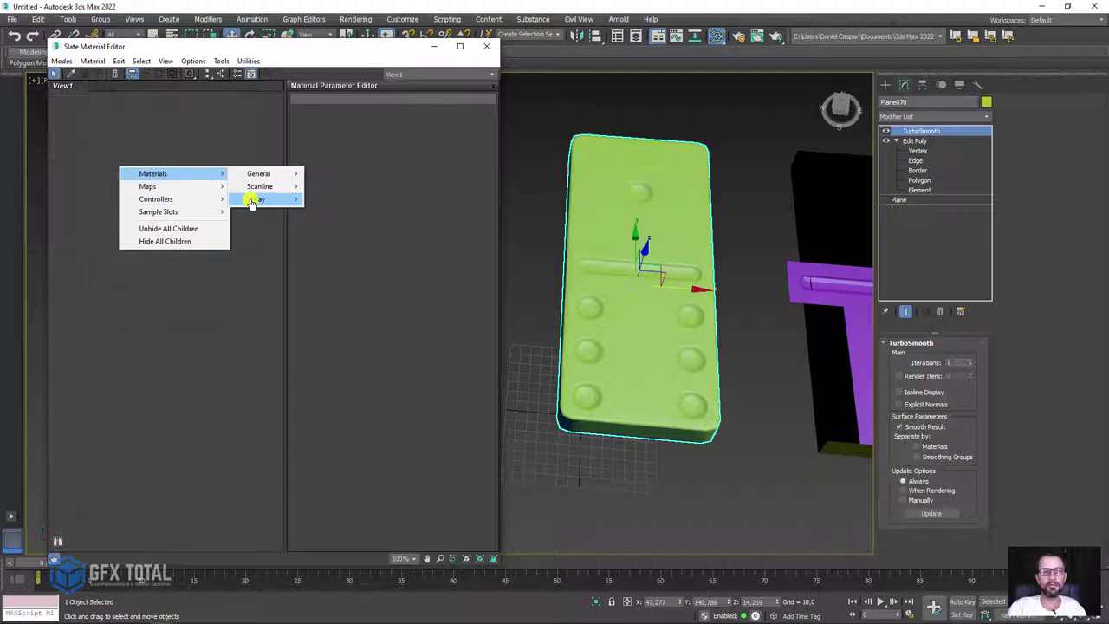
pyautogui.moveTo(257, 198)
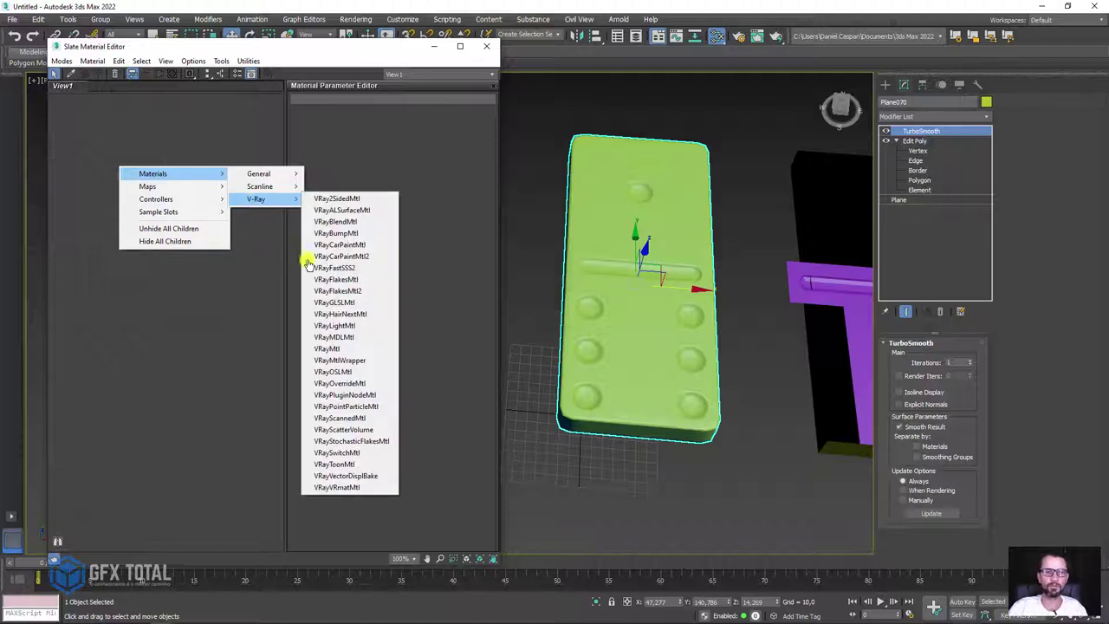
# Step: Create VRayMtl Material #25, assign it to the domino and give it a dark red diffuse
pyautogui.click(338, 349)
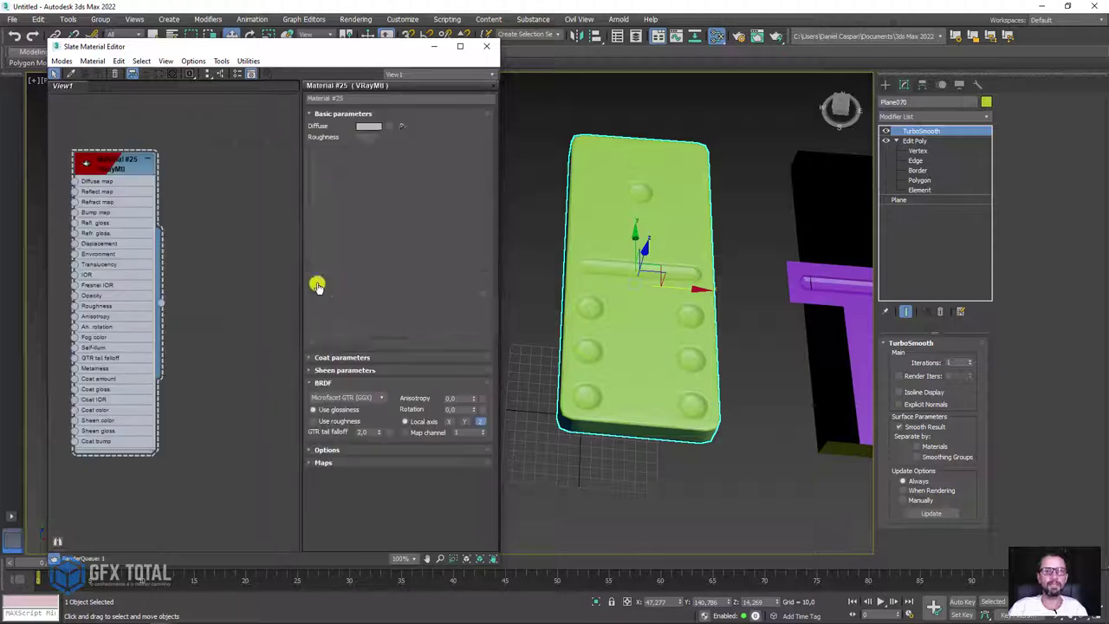
pyautogui.click(149, 168)
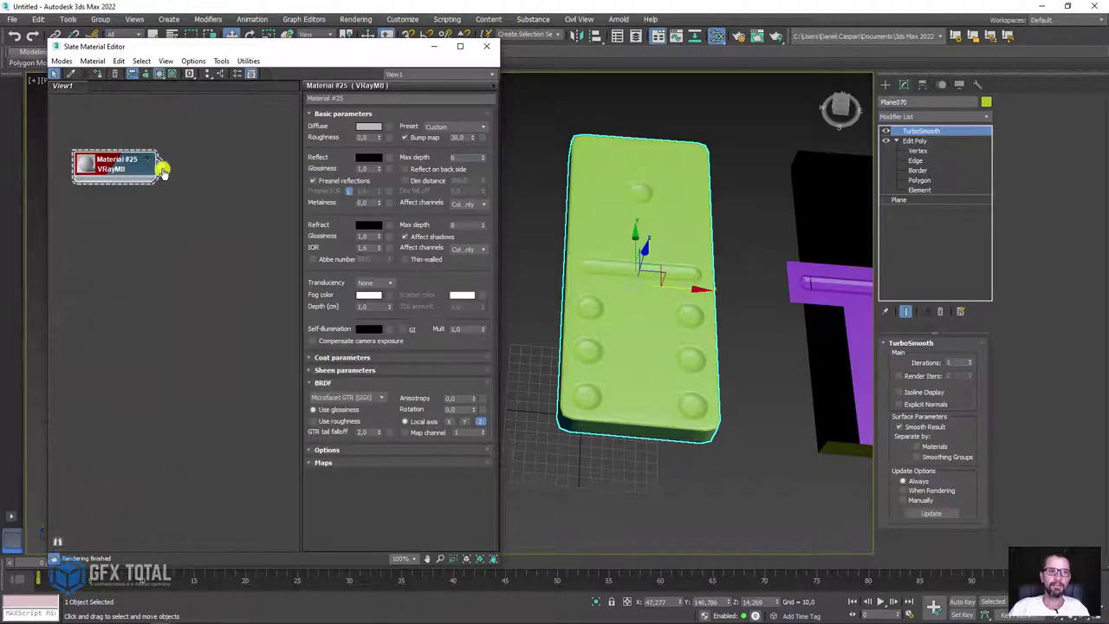
pyautogui.moveTo(707, 291); pyautogui.dragTo(675, 249)
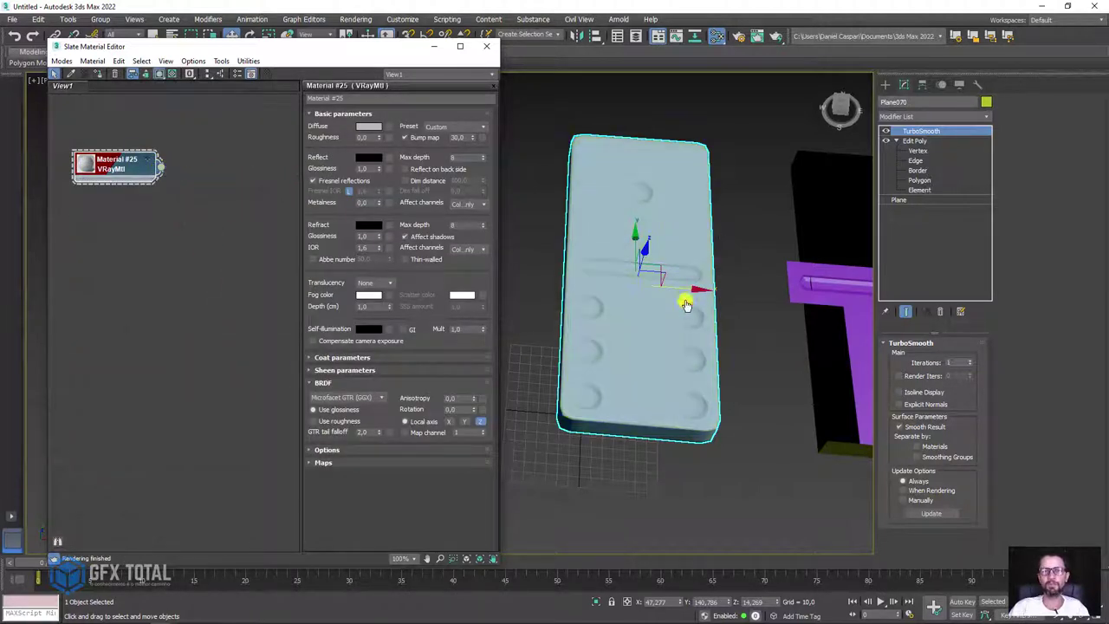
pyautogui.click(370, 129)
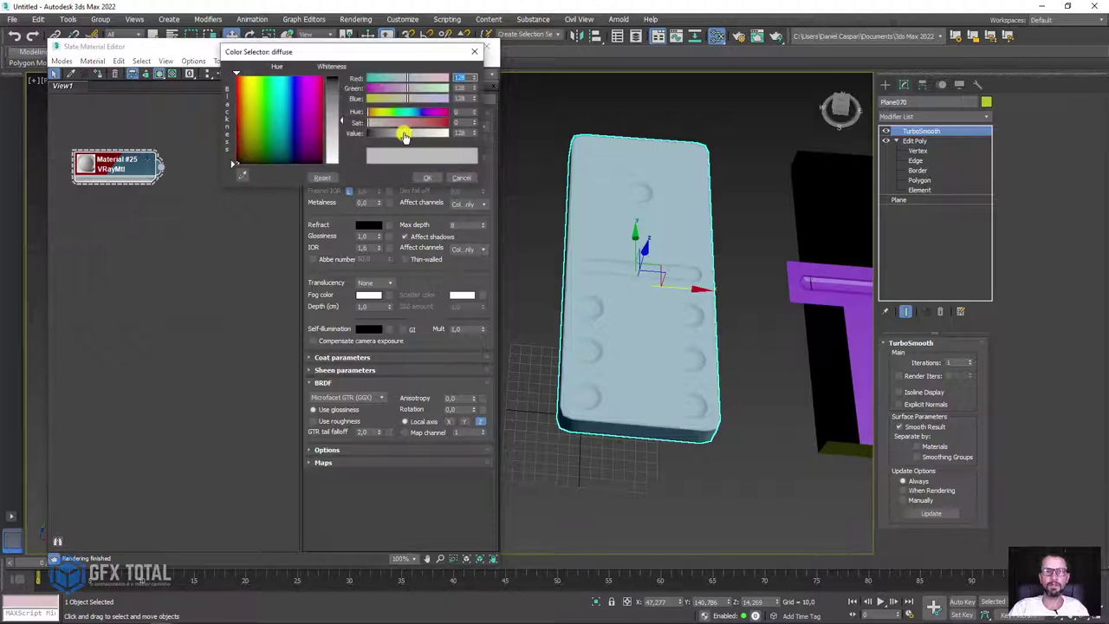
pyautogui.moveTo(396, 123)
pyautogui.mouseDown()
pyautogui.moveTo(453, 122)
pyautogui.moveTo(408, 134)
pyautogui.mouseUp()
pyautogui.click(427, 178)
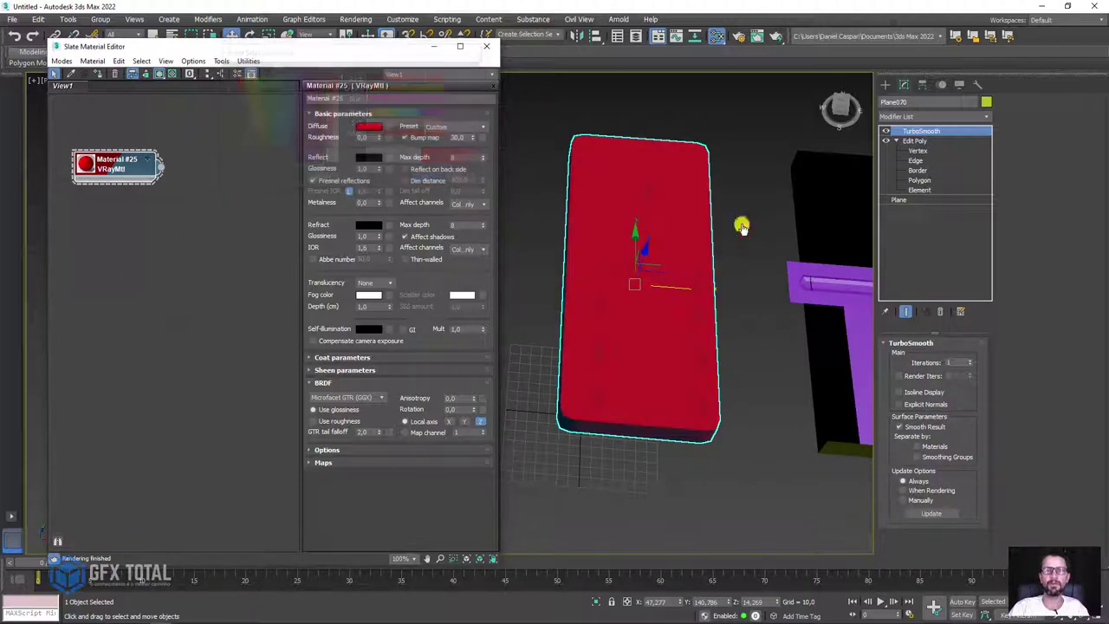
pyautogui.moveTo(652, 331)
pyautogui.keyDown('alt'); pyautogui.mouseDown(button='middle')
pyautogui.moveTo(664, 387)
pyautogui.moveTo(696, 315)
pyautogui.moveTo(703, 373)
pyautogui.moveTo(757, 354)
pyautogui.moveTo(654, 381)
pyautogui.mouseUp(button='middle'); pyautogui.keyUp('alt')
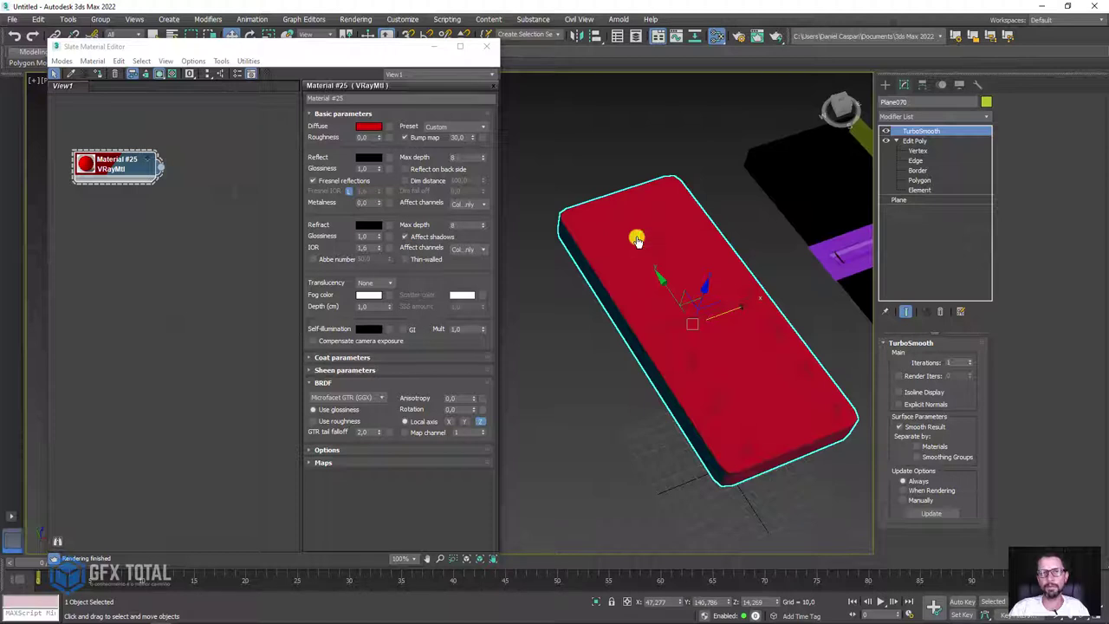
# Step: Copy it as Material #26 and set the copy's diffuse colour to near black
pyautogui.keyDown('shift'); pyautogui.moveTo(128, 168); pyautogui.dragTo(116, 205); pyautogui.keyUp('shift')
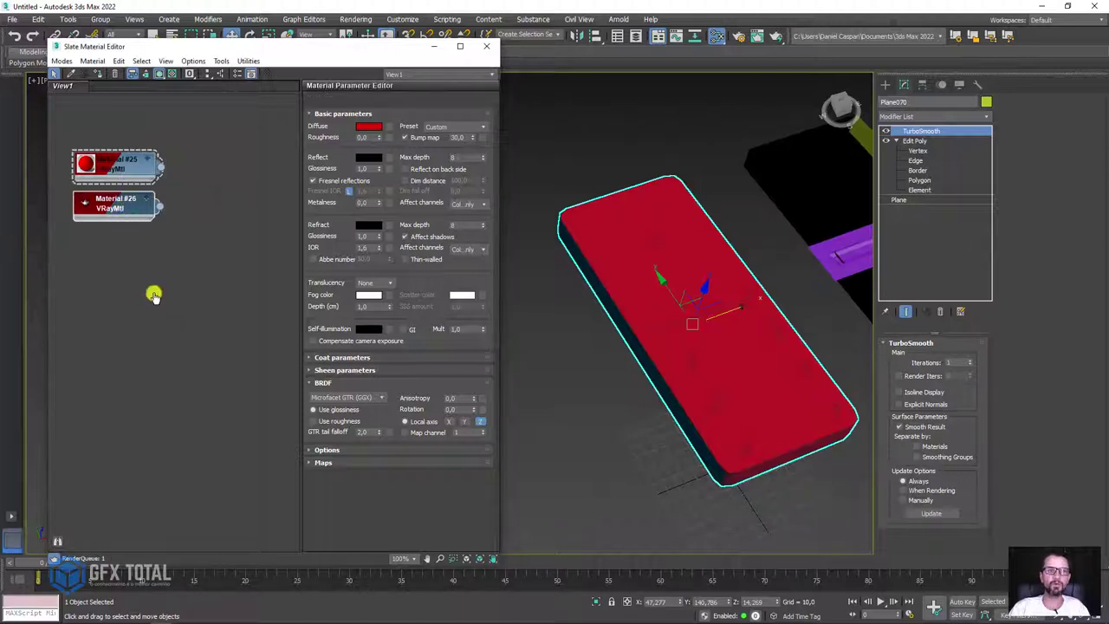
pyautogui.click(369, 127)
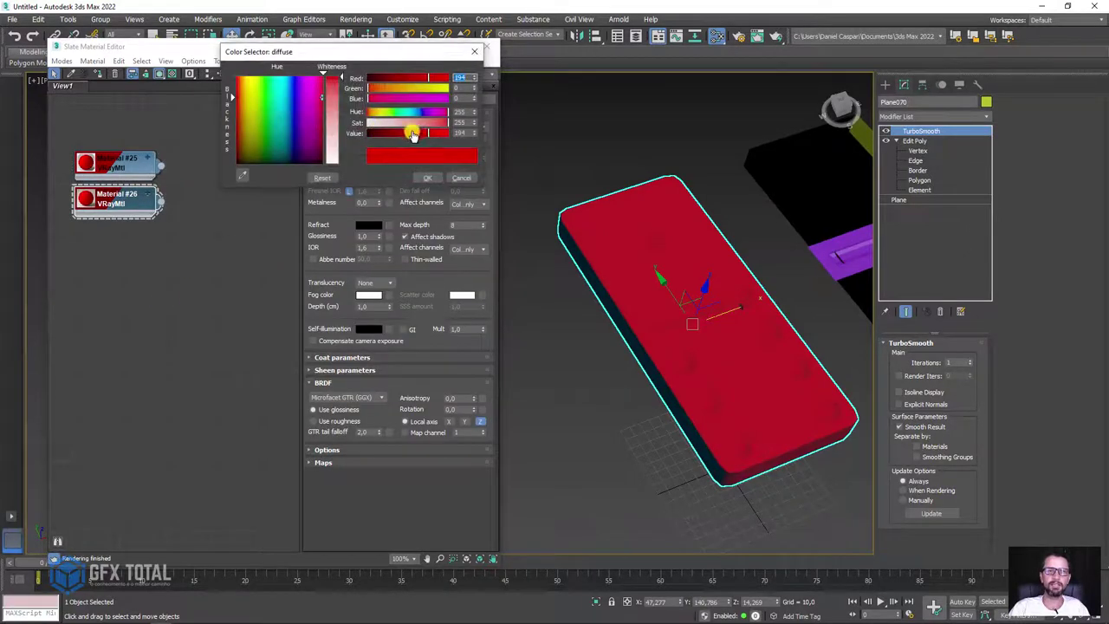
pyautogui.moveTo(416, 133); pyautogui.dragTo(329, 137)
pyautogui.click(428, 178)
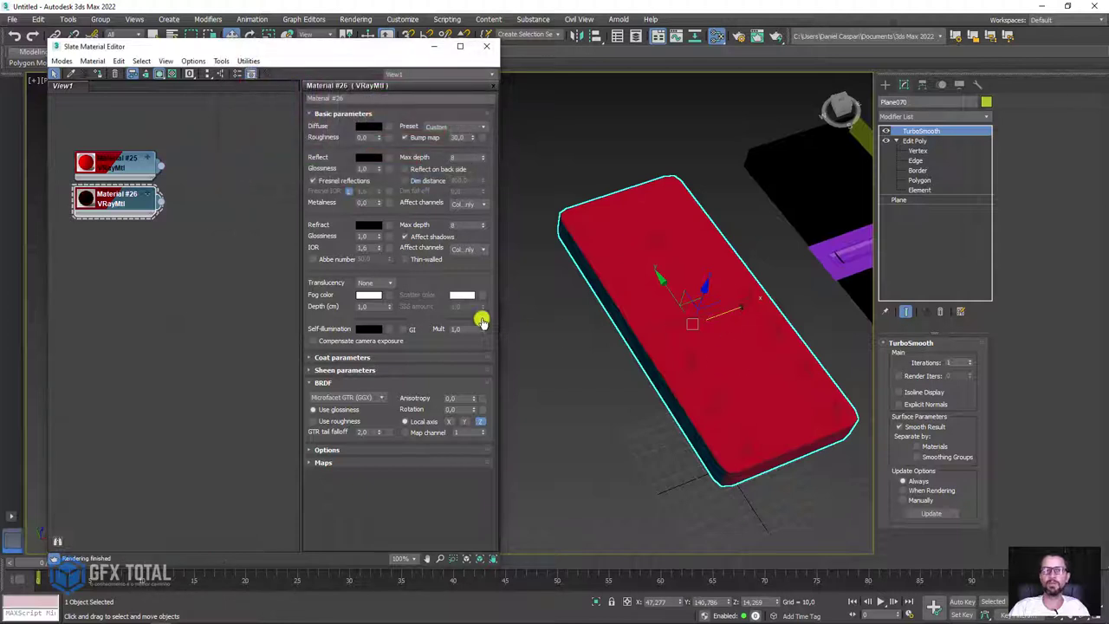
pyautogui.moveTo(192, 214); pyautogui.dragTo(192, 256, button='middle')
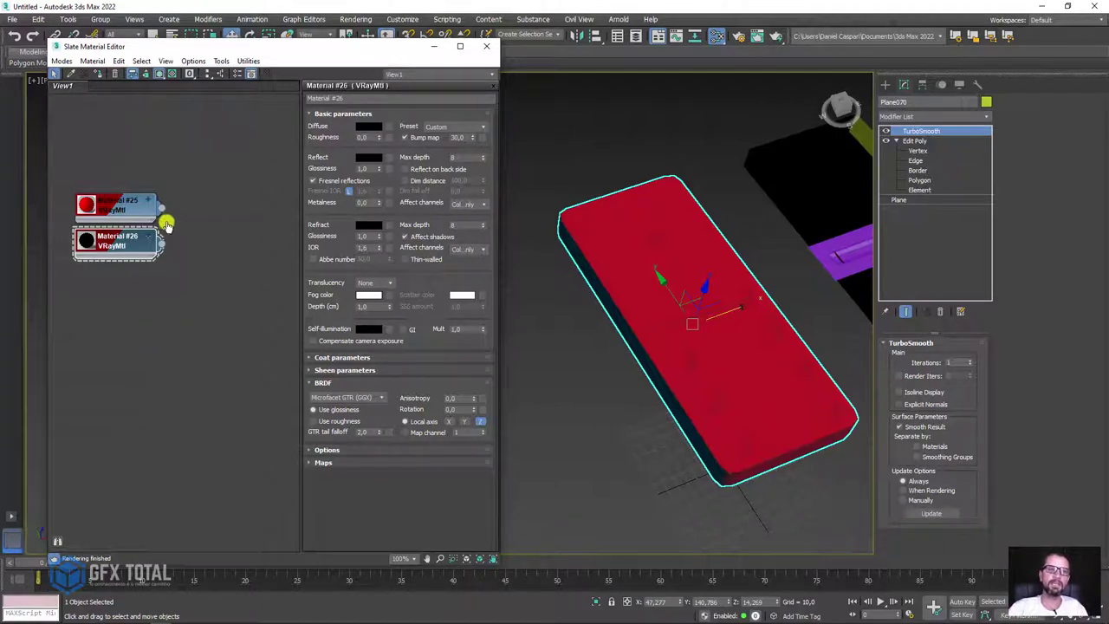
pyautogui.moveTo(214, 211); pyautogui.dragTo(215, 212)
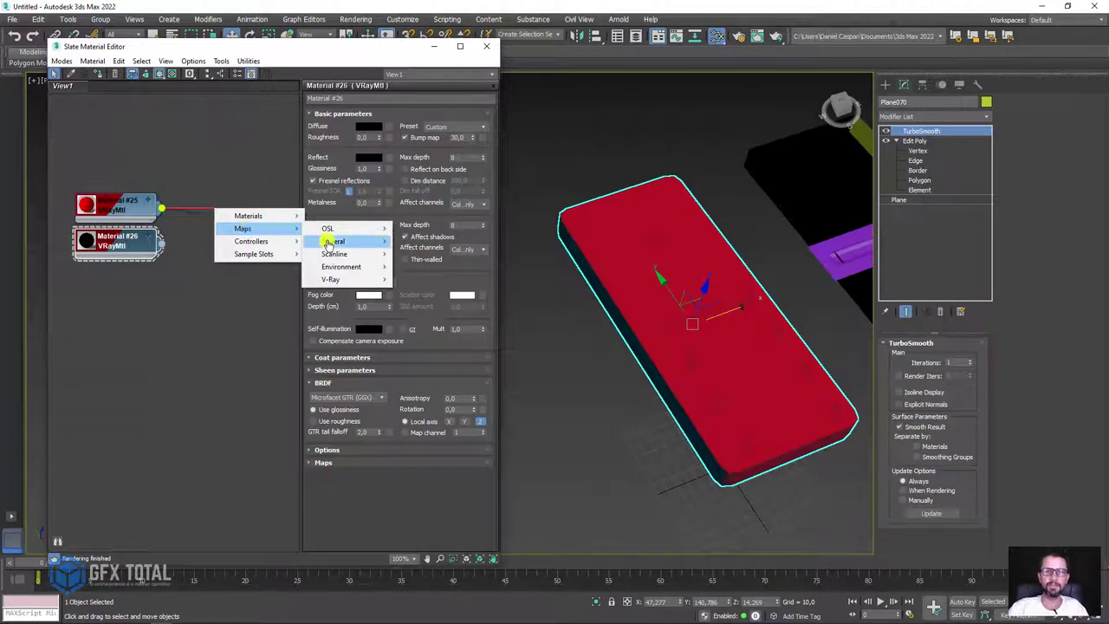
pyautogui.moveTo(243, 228)
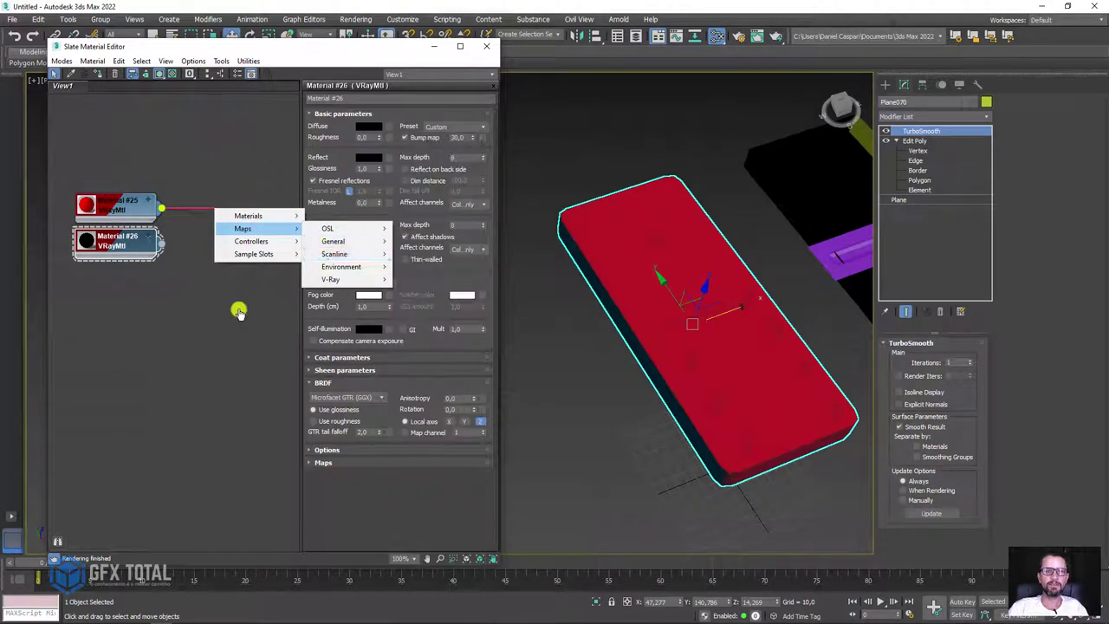
# Step: Create a two-slot Multi/Sub-Object material holding Material #26 and Material #25 in slot 2
pyautogui.click(238, 309)
pyautogui.rightClick(205, 158)
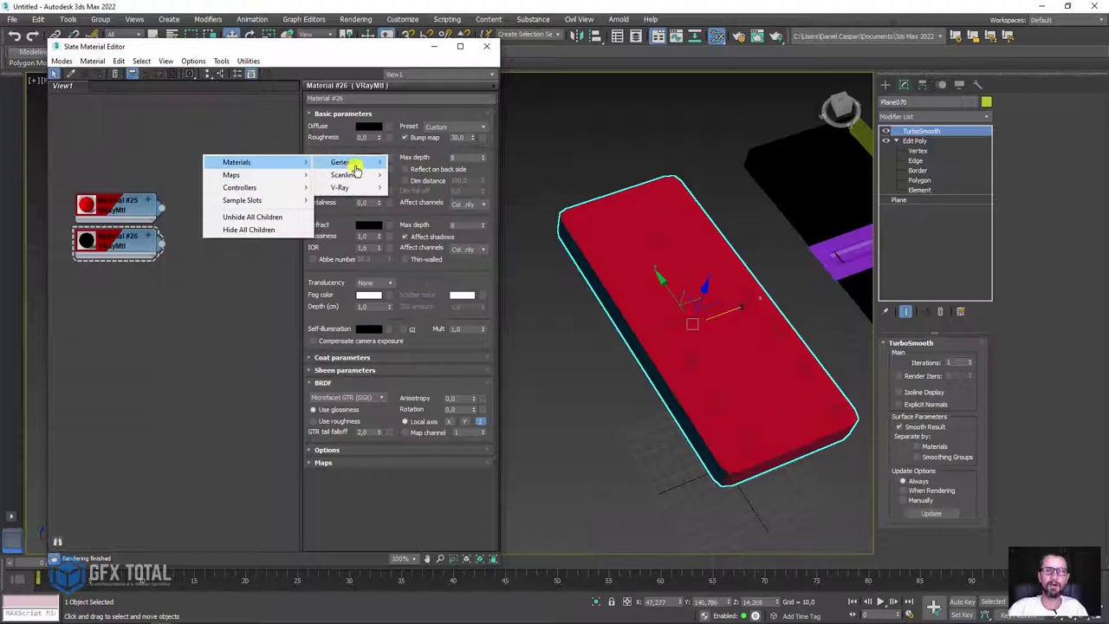
pyautogui.moveTo(338, 162)
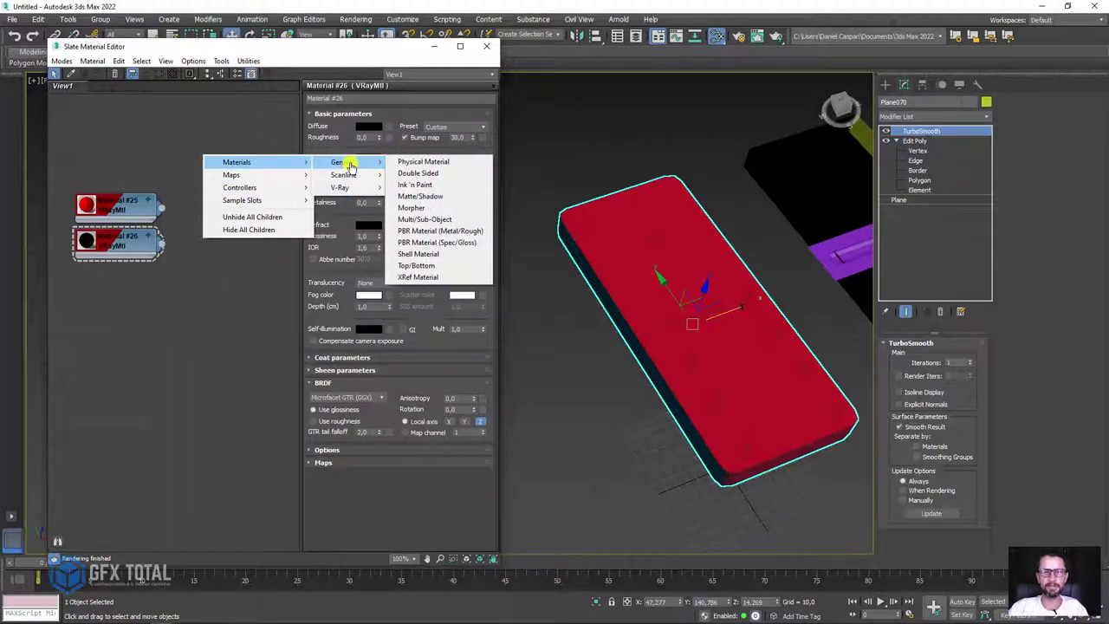
pyautogui.click(424, 220)
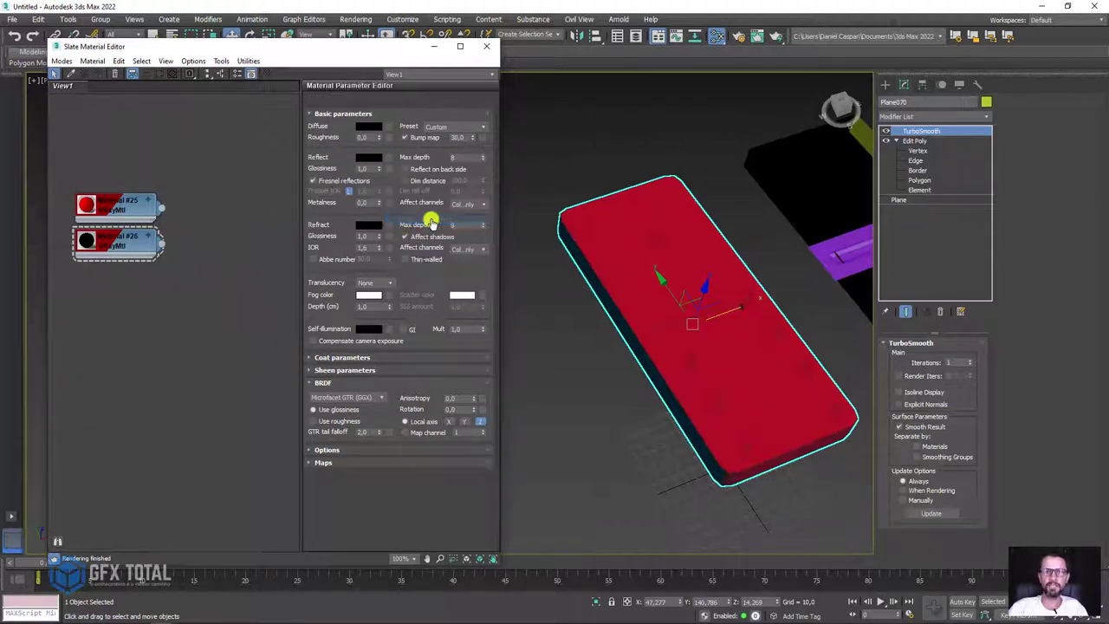
pyautogui.moveTo(213, 165); pyautogui.dragTo(260, 188)
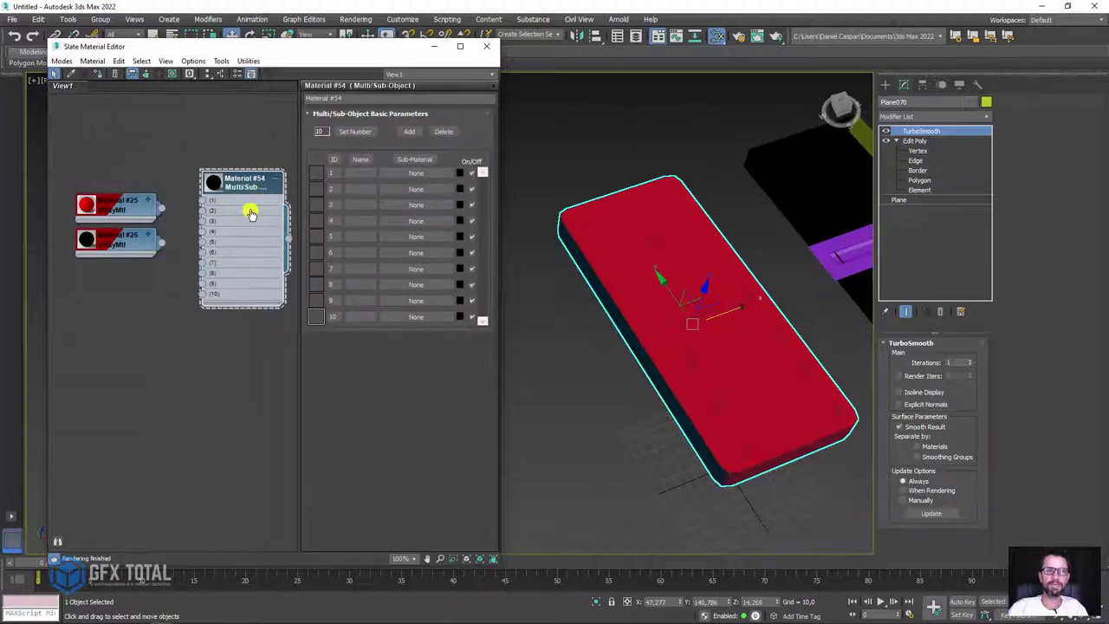
pyautogui.click(446, 132)
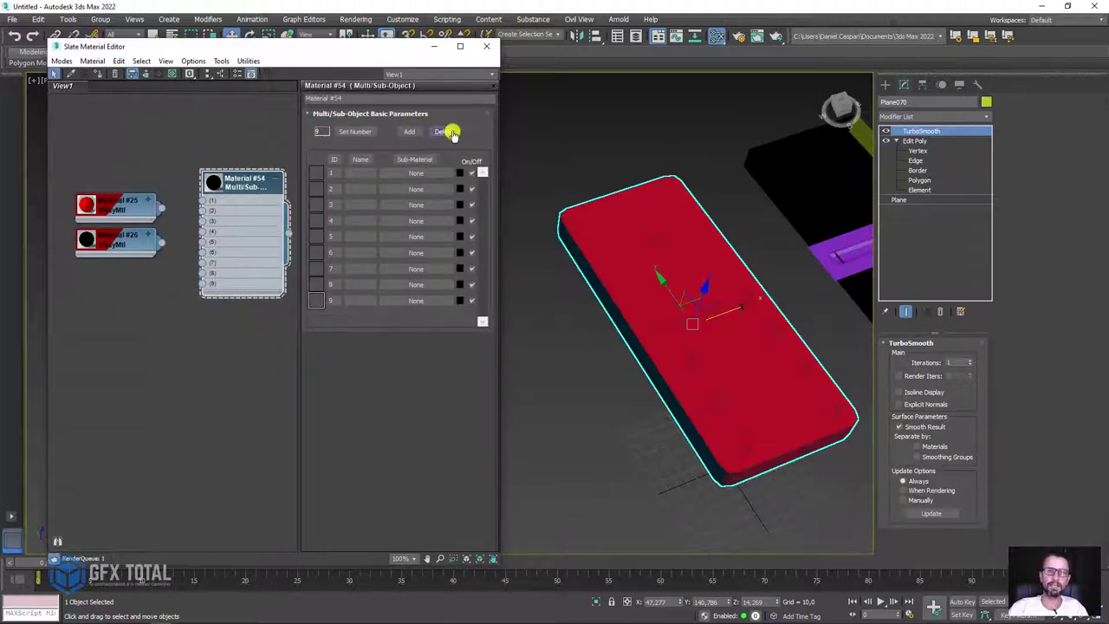
pyautogui.click(446, 132)
pyautogui.click(447, 132)
pyautogui.click(446, 132)
pyautogui.click(446, 132)
pyautogui.click(446, 132)
pyautogui.click(446, 132)
pyautogui.click(446, 132)
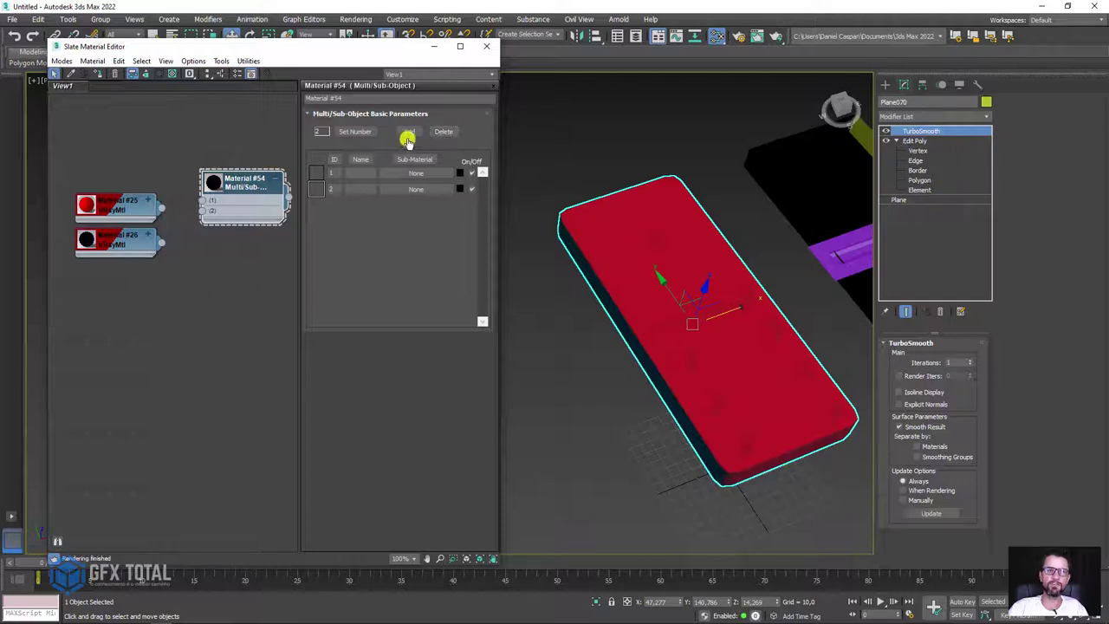
pyautogui.moveTo(242, 189)
pyautogui.mouseDown()
pyautogui.moveTo(242, 213)
pyautogui.moveTo(203, 234)
pyautogui.mouseUp()
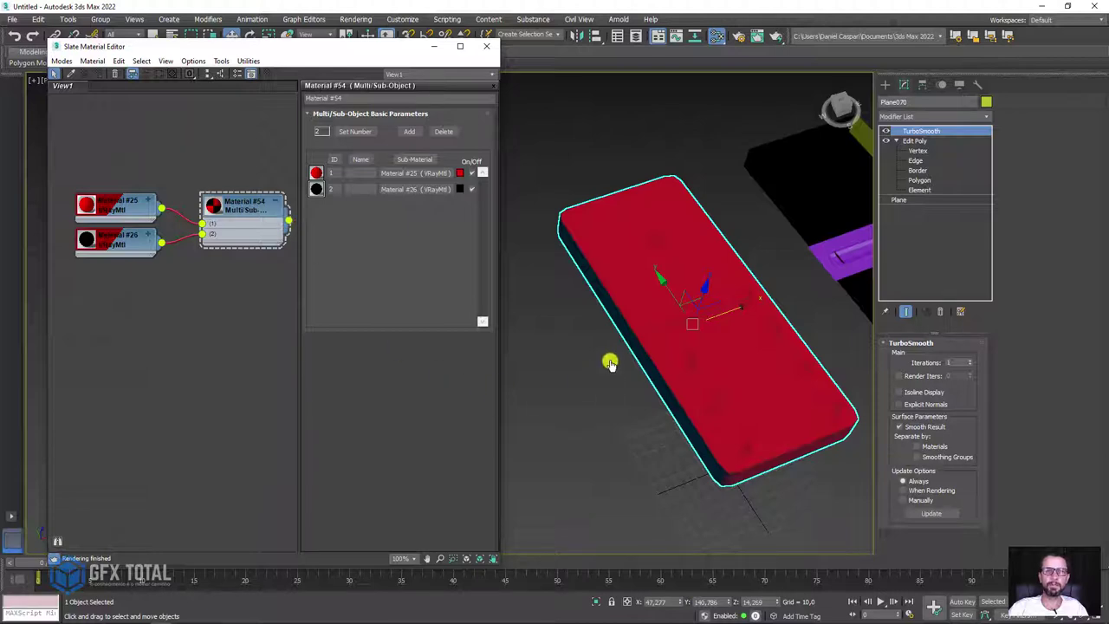
pyautogui.keyDown('alt'); pyautogui.moveTo(720, 396); pyautogui.dragTo(678, 356, button='middle'); pyautogui.keyUp('alt')
pyautogui.scroll(2, 179, 220)
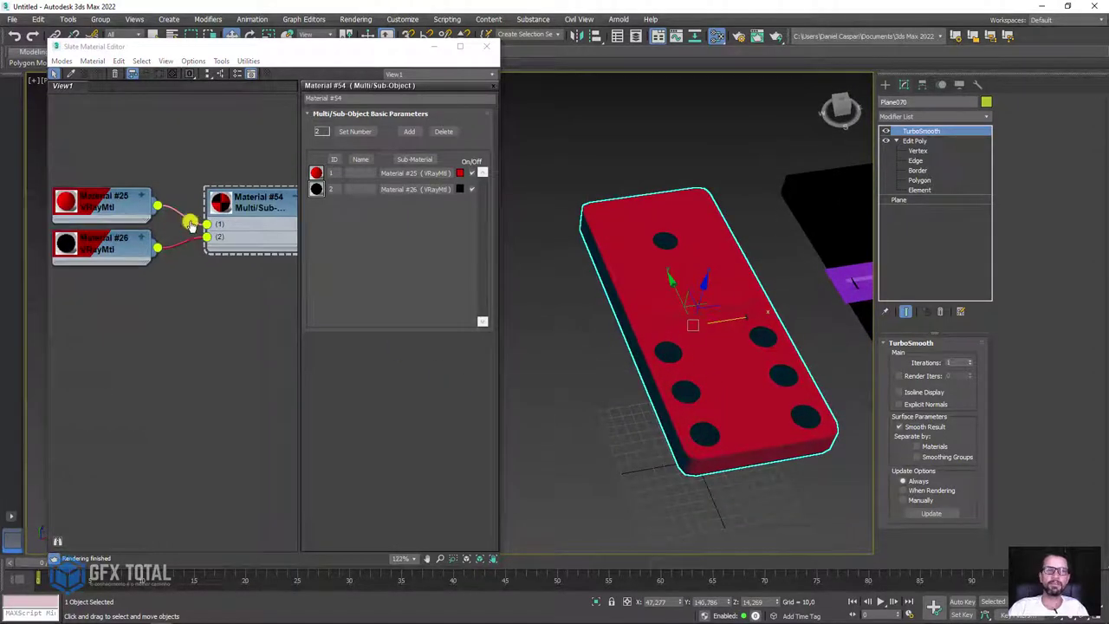
pyautogui.moveTo(208, 232); pyautogui.dragTo(207, 224)
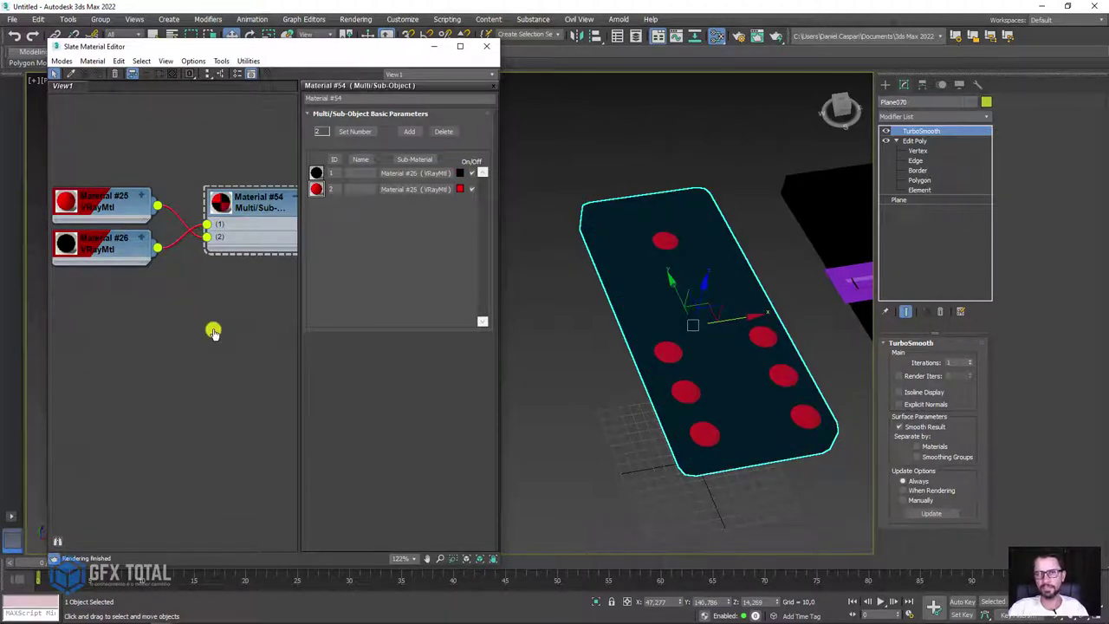
# Step: Change Material #26's diffuse colour to white so the domino body turns white
pyautogui.click(107, 242)
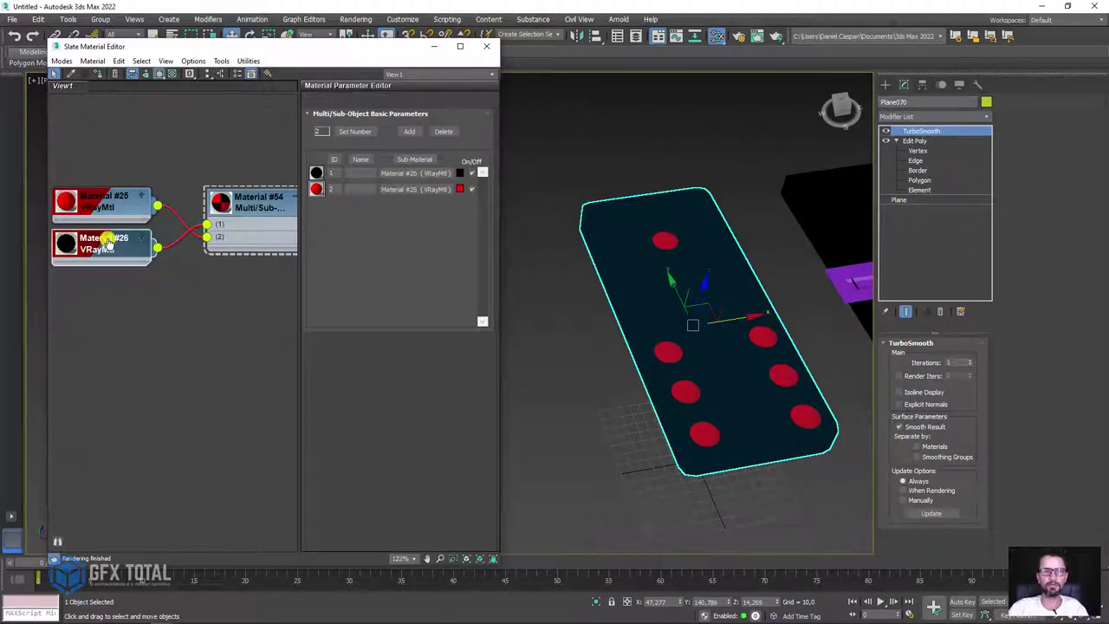
pyautogui.click(451, 173)
pyautogui.click(369, 127)
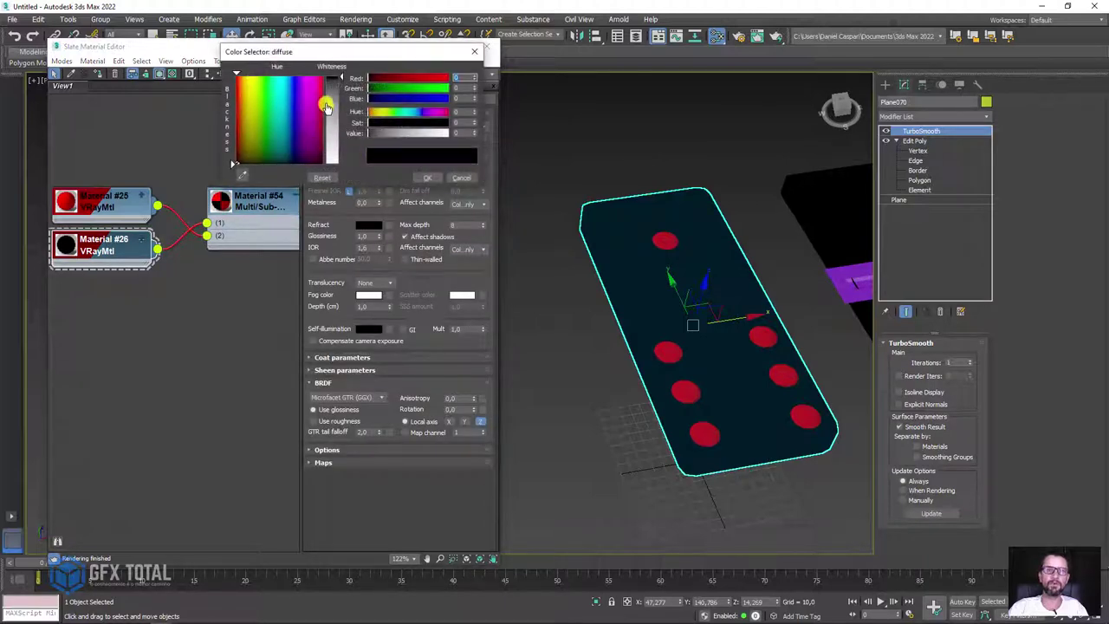
pyautogui.click(338, 163)
pyautogui.click(425, 177)
pyautogui.keyDown('alt'); pyautogui.moveTo(719, 347); pyautogui.dragTo(671, 321, button='middle'); pyautogui.keyUp('alt')
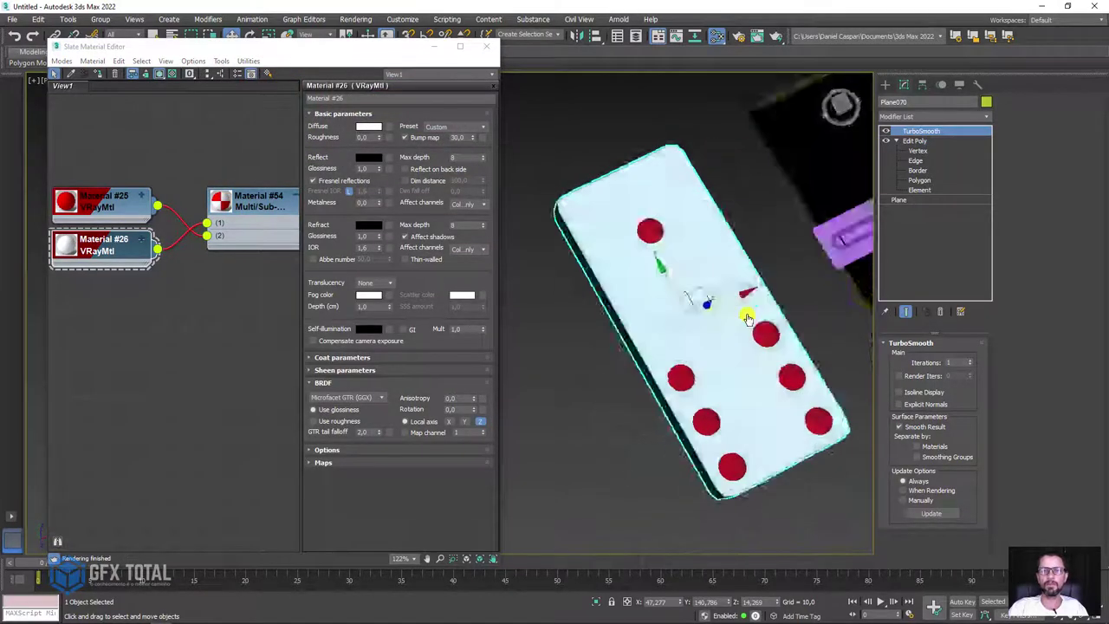
# Step: Close the material editor and select the black box piece
pyautogui.click(487, 46)
pyautogui.scroll(-5, 737, 327)
pyautogui.scroll(2, 612, 378)
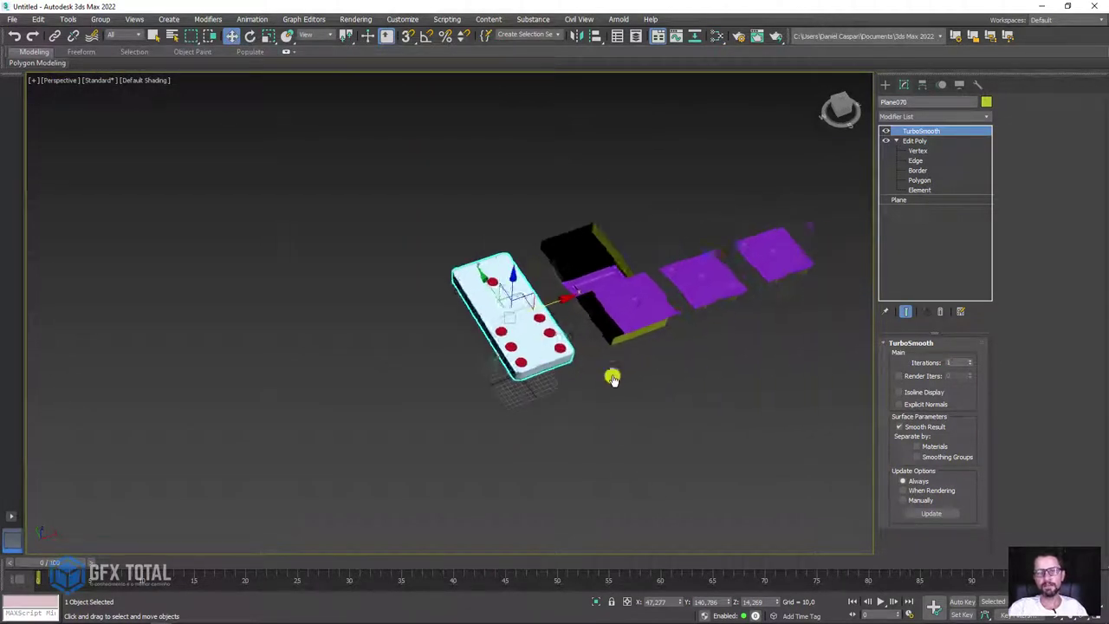
pyautogui.keyDown('alt'); pyautogui.moveTo(613, 378); pyautogui.dragTo(542, 376, button='middle'); pyautogui.keyUp('alt')
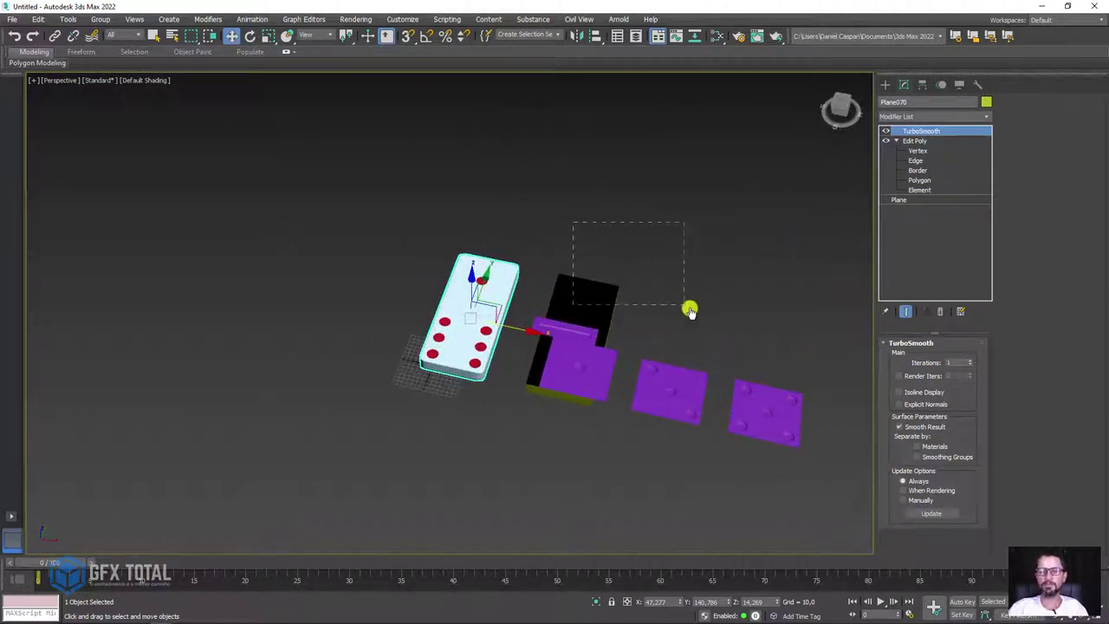
pyautogui.moveTo(690, 311); pyautogui.dragTo(730, 327)
pyautogui.moveTo(750, 384); pyautogui.dragTo(827, 471)
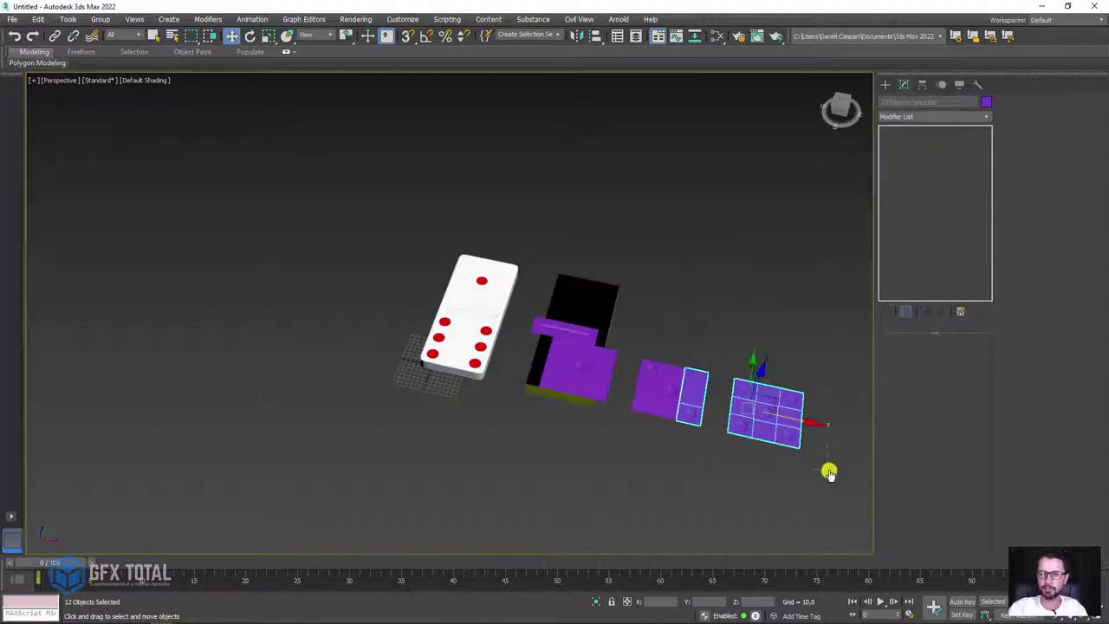
pyautogui.moveTo(828, 470); pyautogui.dragTo(644, 341, button='middle')
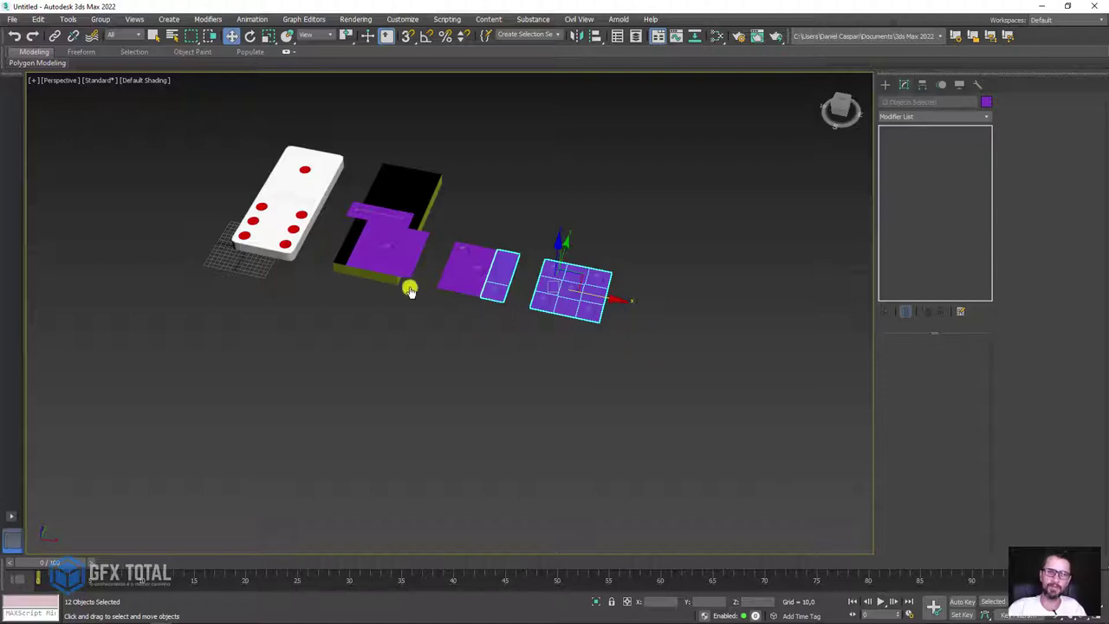
pyautogui.click(350, 270)
pyautogui.moveTo(321, 272)
pyautogui.keyDown('alt'); pyautogui.mouseDown(button='middle')
pyautogui.moveTo(615, 312)
pyautogui.moveTo(502, 376)
pyautogui.moveTo(835, 332)
pyautogui.mouseUp(button='middle'); pyautogui.keyUp('alt')
pyautogui.scroll(5, 498, 370)
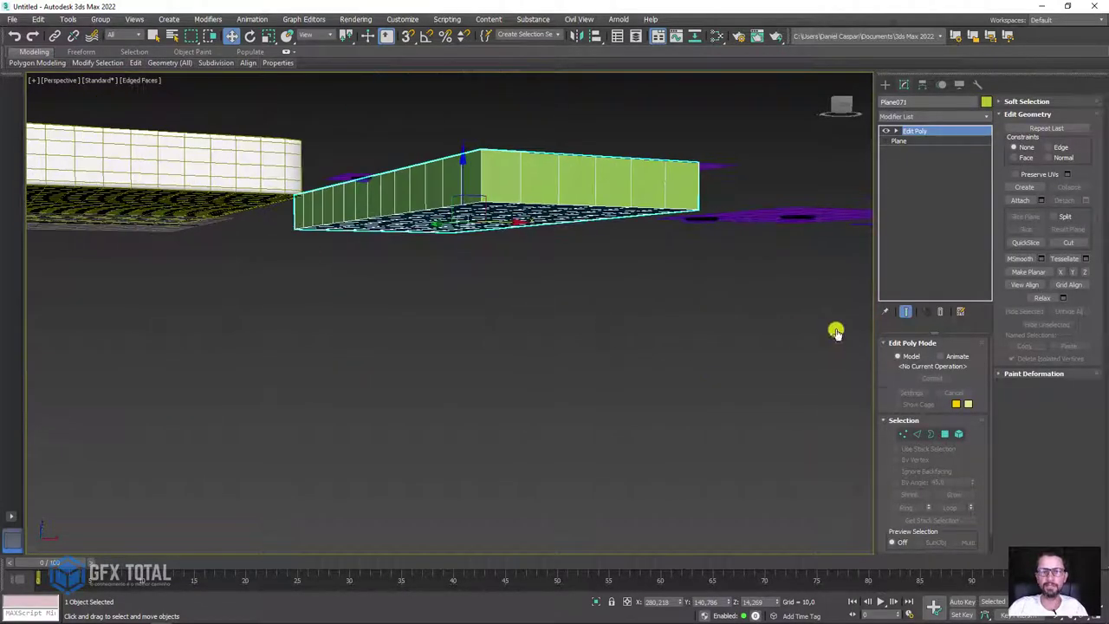
# Step: Connect a ring of the box's side edges with 3 pinched segments, adding three edge loops
pyautogui.click(917, 435)
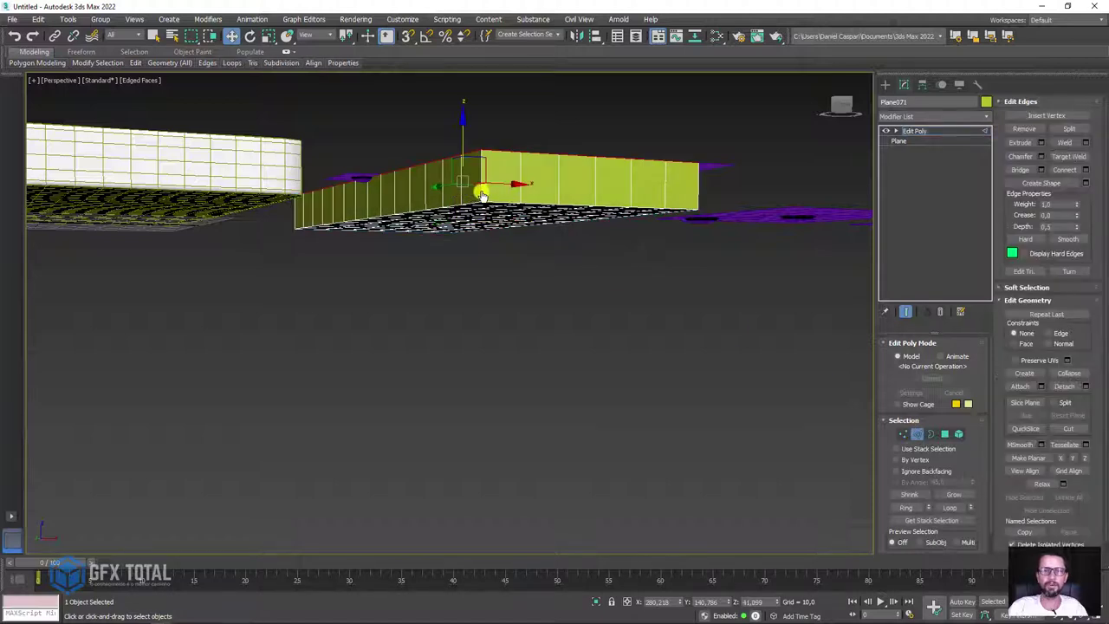
pyautogui.keyDown('alt'); pyautogui.moveTo(515, 179); pyautogui.dragTo(948, 183, button='middle'); pyautogui.keyUp('alt')
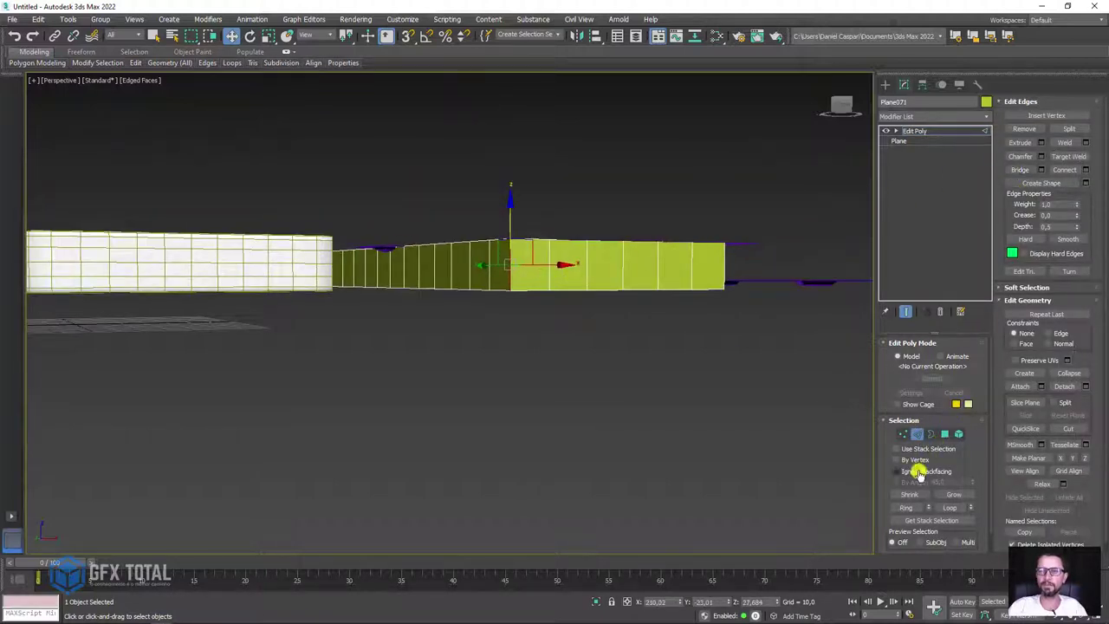
pyautogui.click(907, 507)
pyautogui.click(1084, 169)
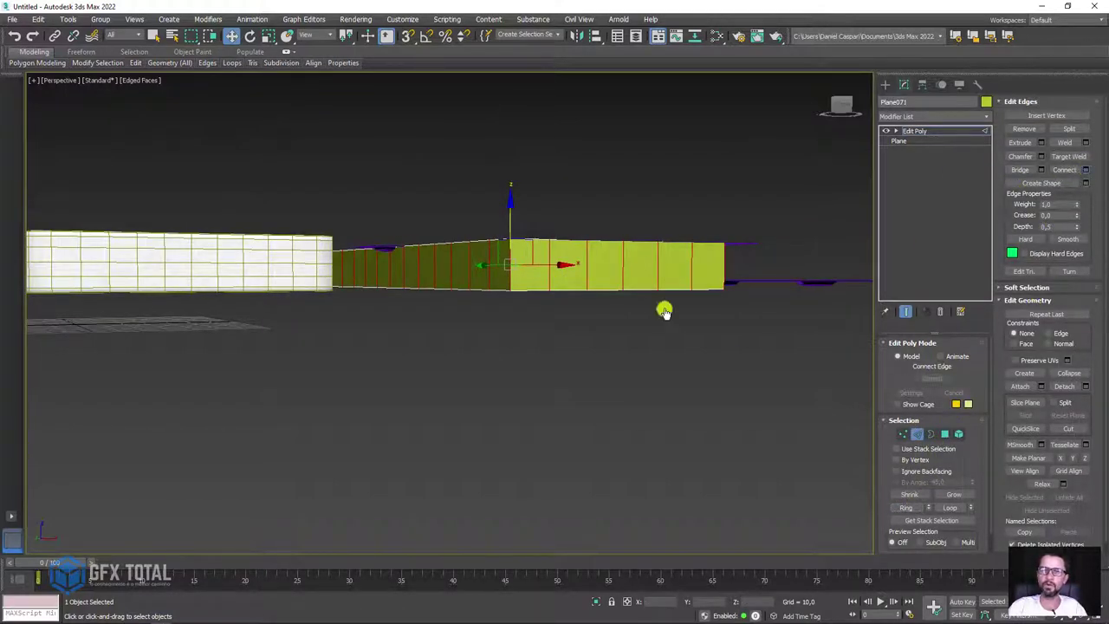
pyautogui.moveTo(459, 319)
pyautogui.mouseDown()
pyautogui.moveTo(468, 231)
pyautogui.moveTo(526, 208)
pyautogui.mouseUp()
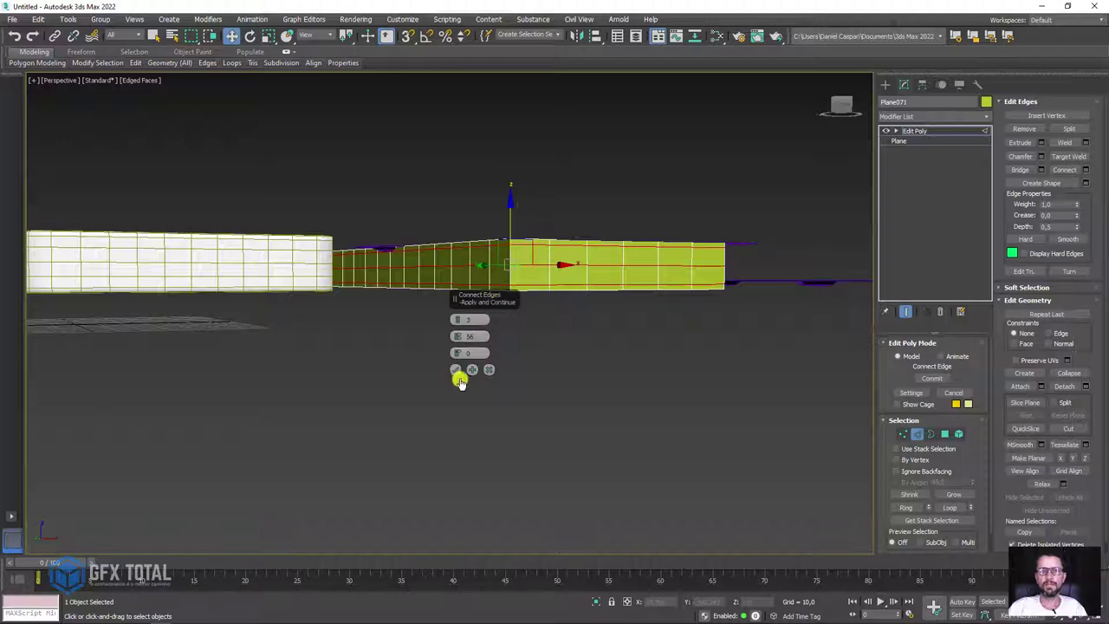
pyautogui.click(456, 372)
pyautogui.keyDown('alt'); pyautogui.moveTo(711, 240); pyautogui.dragTo(914, 154, button='middle'); pyautogui.keyUp('alt')
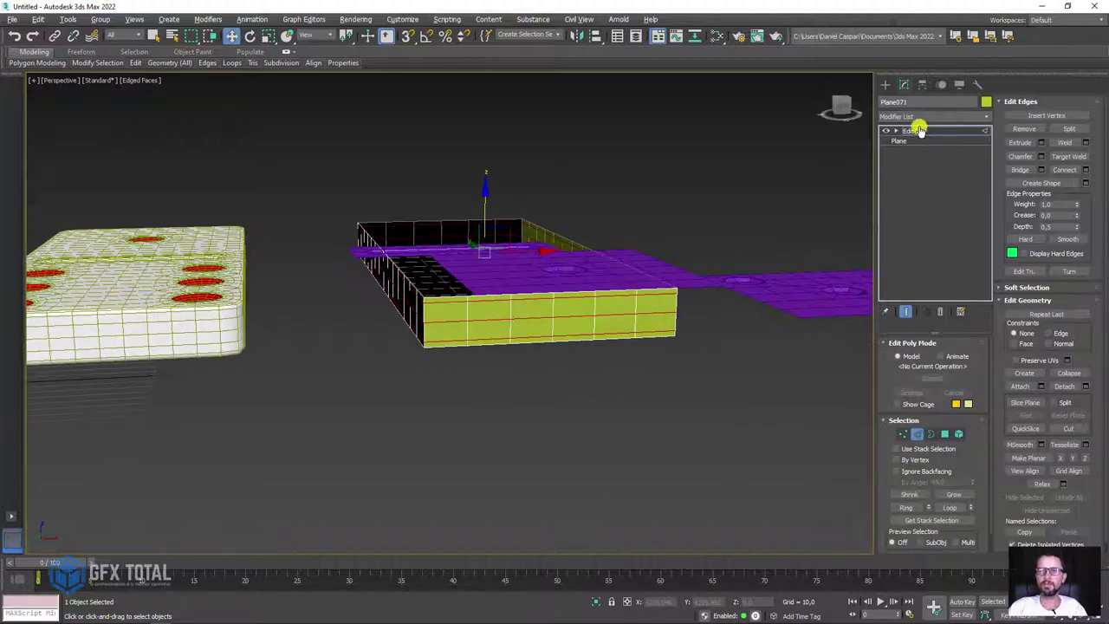
pyautogui.click(917, 130)
pyautogui.keyDown('alt'); pyautogui.moveTo(667, 208); pyautogui.dragTo(679, 255, button='middle'); pyautogui.keyUp('alt')
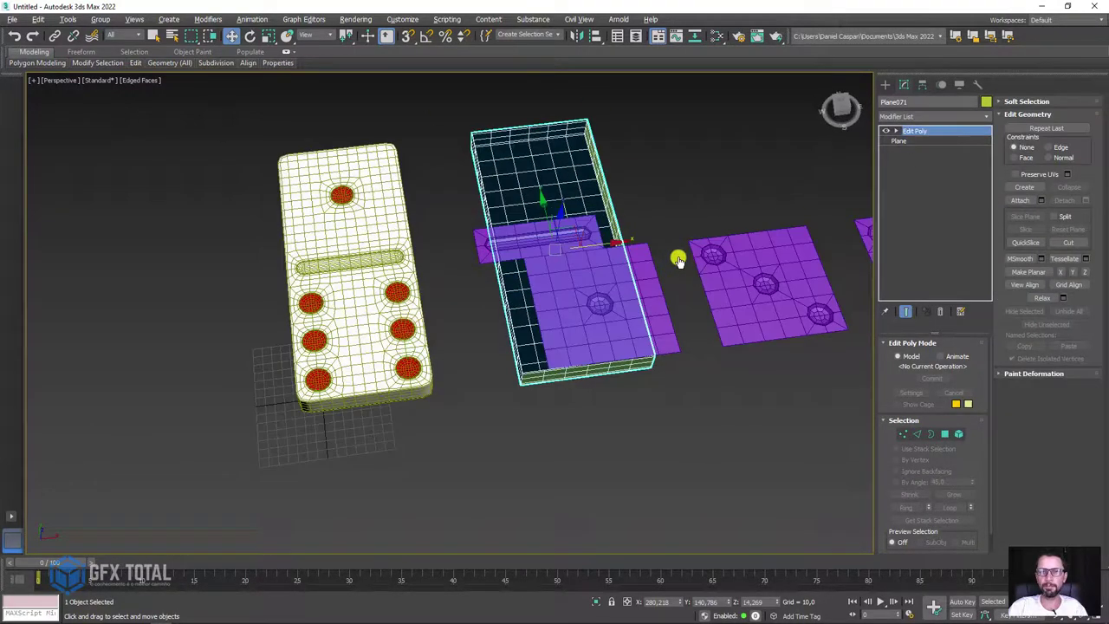
# Step: Move the black box piece away from the purple plates
pyautogui.click(661, 306)
pyautogui.moveTo(701, 355)
pyautogui.keyDown('alt'); pyautogui.mouseDown(button='middle')
pyautogui.moveTo(590, 385)
pyautogui.moveTo(606, 364)
pyautogui.mouseUp(button='middle'); pyautogui.keyUp('alt')
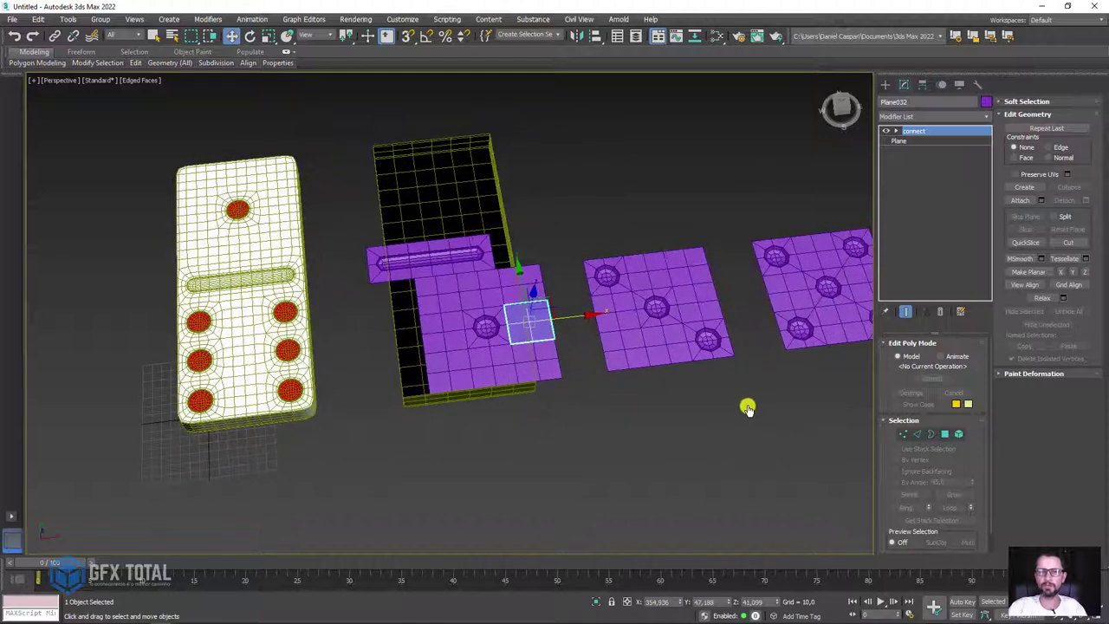
pyautogui.moveTo(594, 236); pyautogui.dragTo(570, 310)
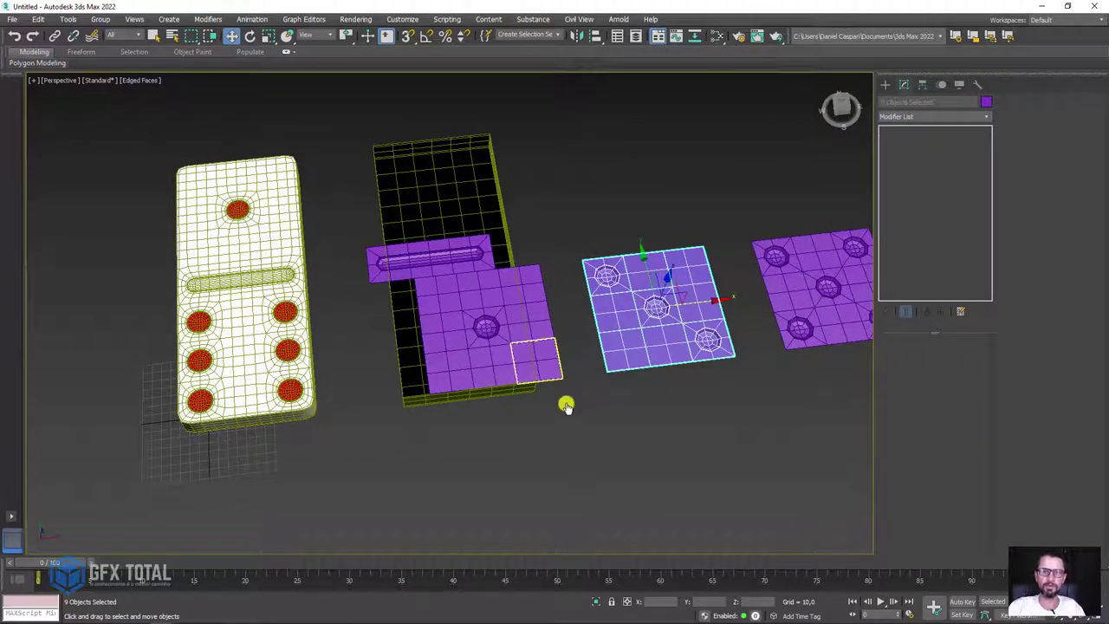
pyautogui.click(449, 381)
pyautogui.scroll(-3, 483, 330)
pyautogui.moveTo(480, 265); pyautogui.dragTo(575, 139)
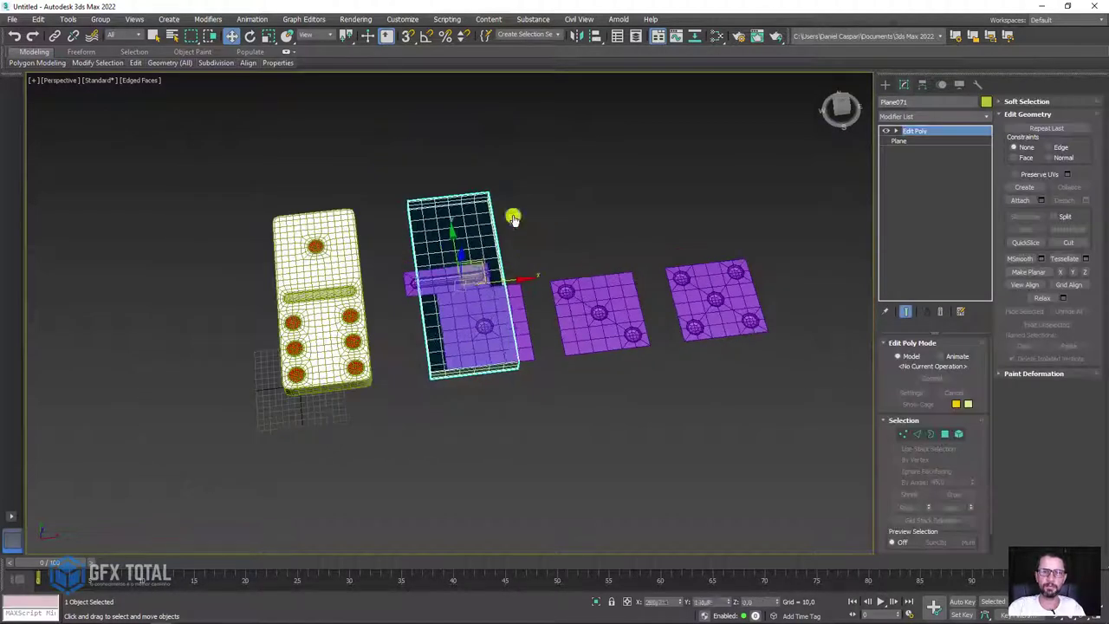
# Step: Turn on vertex snapping and snap a copy of the three-pip plate onto the box
pyautogui.click(578, 290)
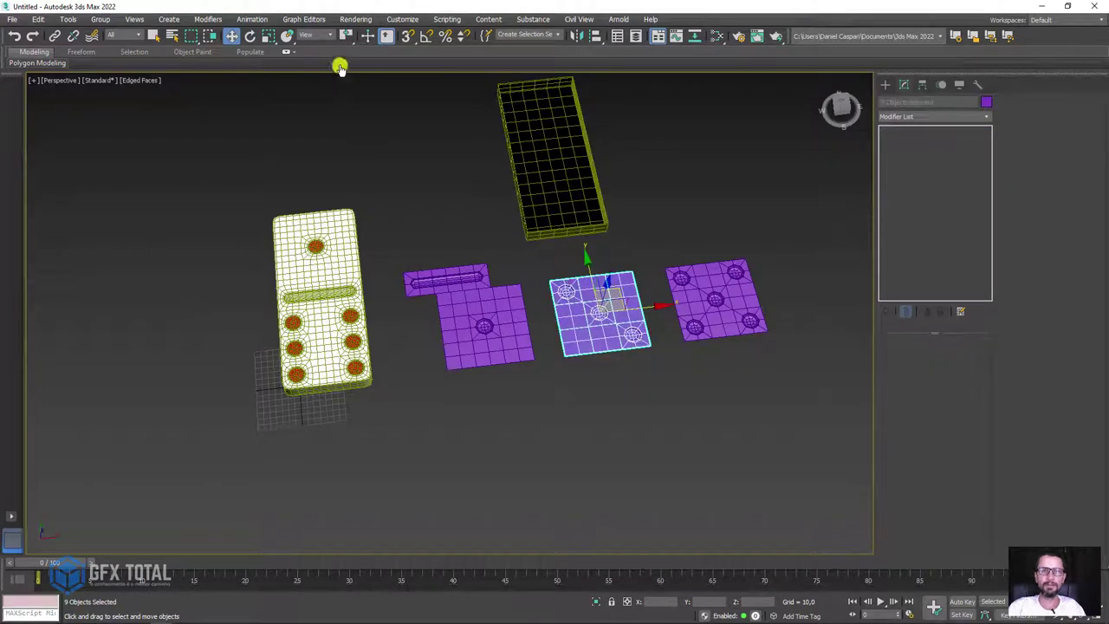
pyautogui.click(406, 38)
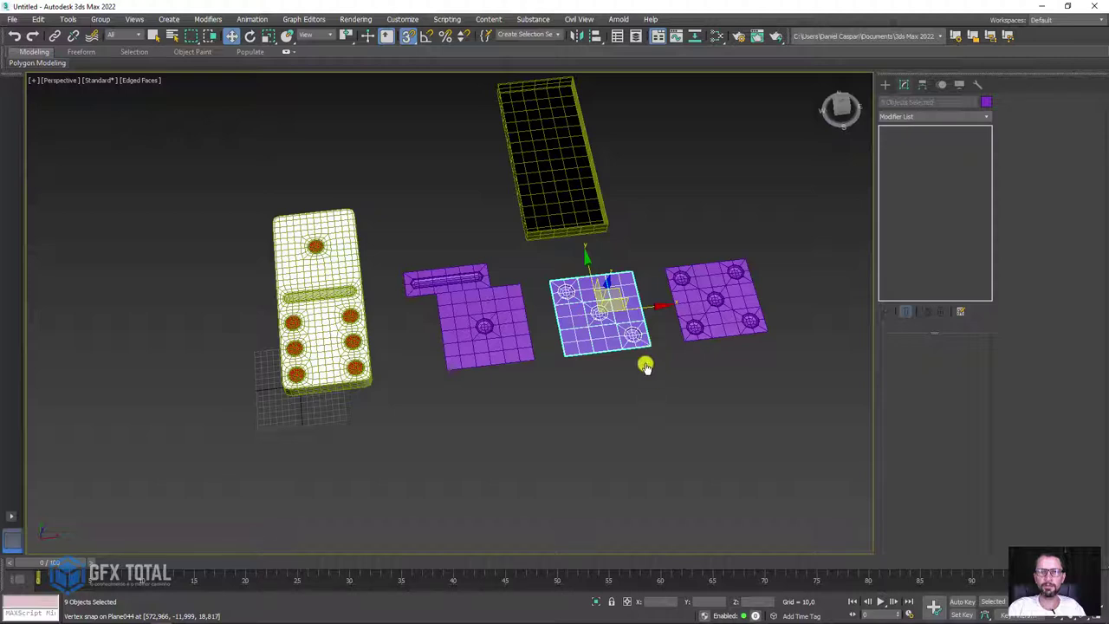
pyautogui.moveTo(649, 346); pyautogui.dragTo(610, 225)
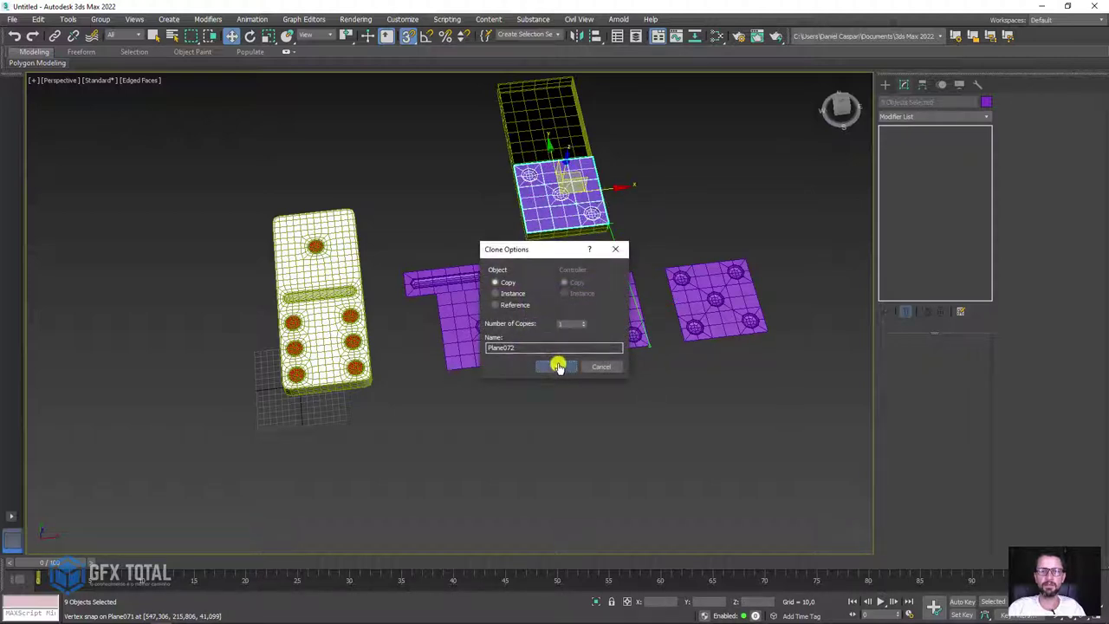
# Step: Confirm the three-pip copy, then copy the one-pip plate and snap it onto the box's empty half
pyautogui.click(555, 363)
pyautogui.moveTo(430, 299); pyautogui.dragTo(431, 298)
pyautogui.moveTo(567, 318); pyautogui.dragTo(513, 483, button='middle')
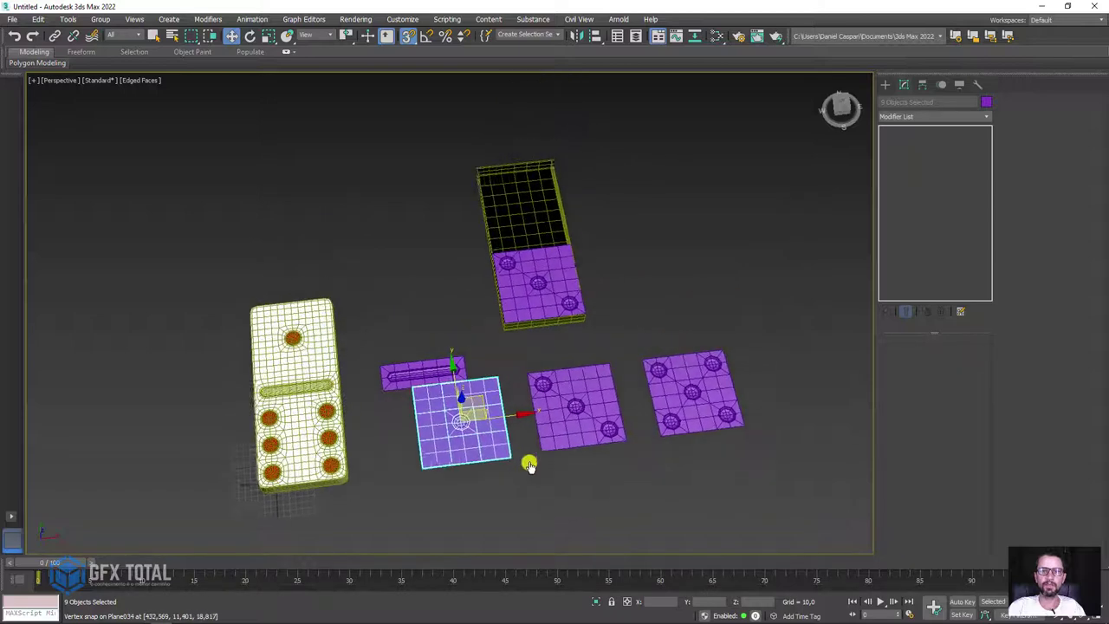
pyautogui.moveTo(505, 487); pyautogui.dragTo(559, 247)
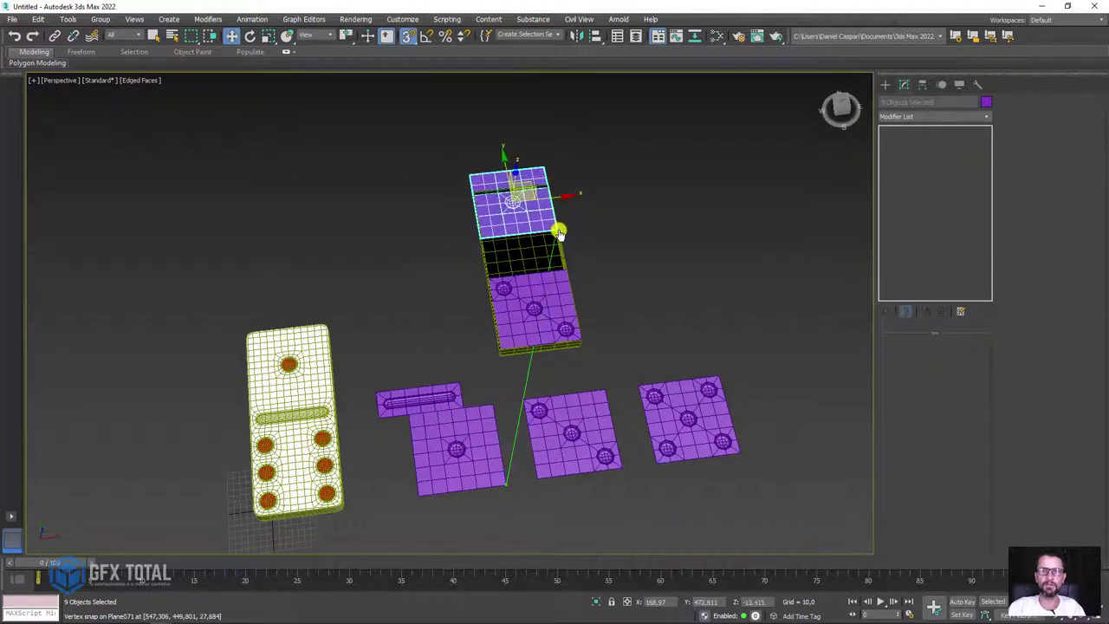
pyautogui.keyDown('shift'); pyautogui.moveTo(559, 247); pyautogui.dragTo(672, 233); pyautogui.keyUp('shift')
pyautogui.click(548, 367)
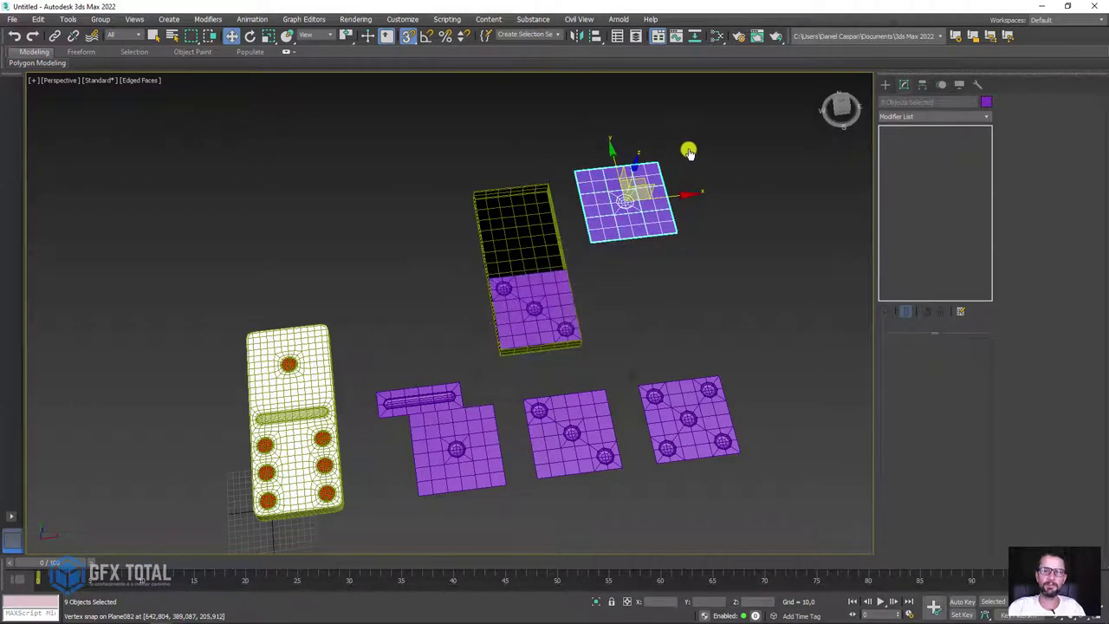
pyautogui.scroll(2, 628, 177)
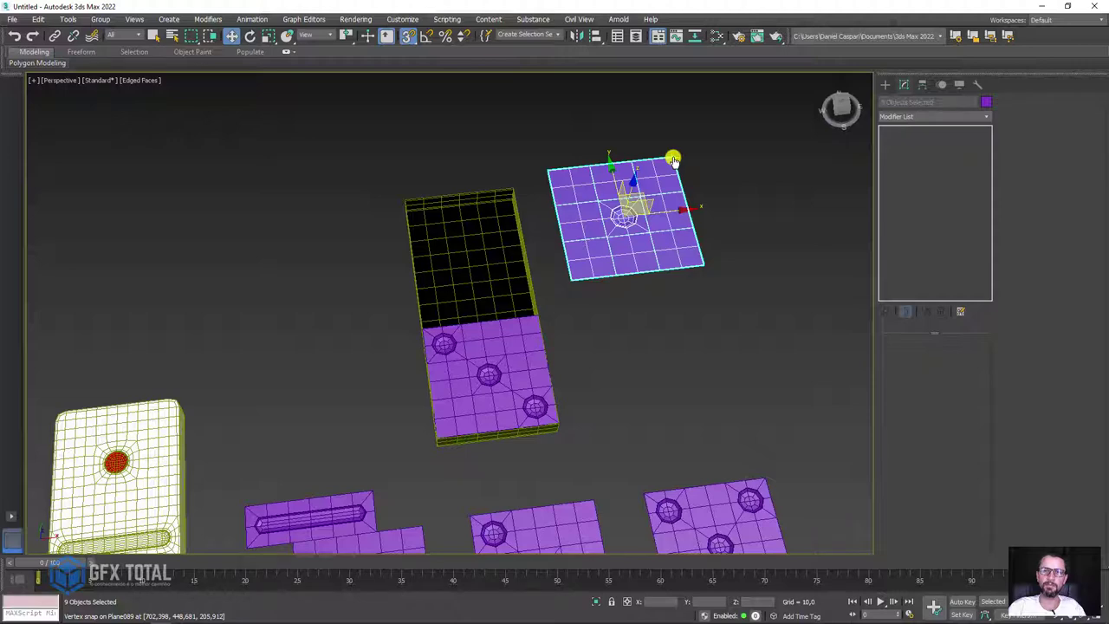
pyautogui.moveTo(672, 164); pyautogui.dragTo(518, 191)
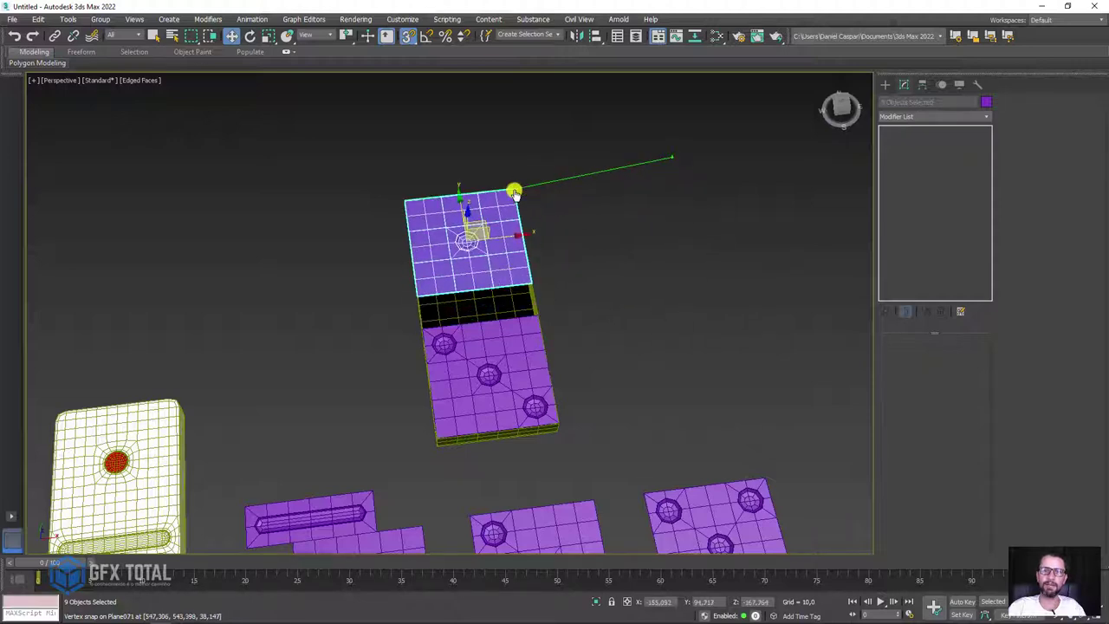
pyautogui.moveTo(515, 188)
pyautogui.keyDown('alt'); pyautogui.mouseDown(button='middle')
pyautogui.moveTo(602, 258)
pyautogui.moveTo(631, 223)
pyautogui.moveTo(569, 258)
pyautogui.mouseUp(button='middle'); pyautogui.keyUp('alt')
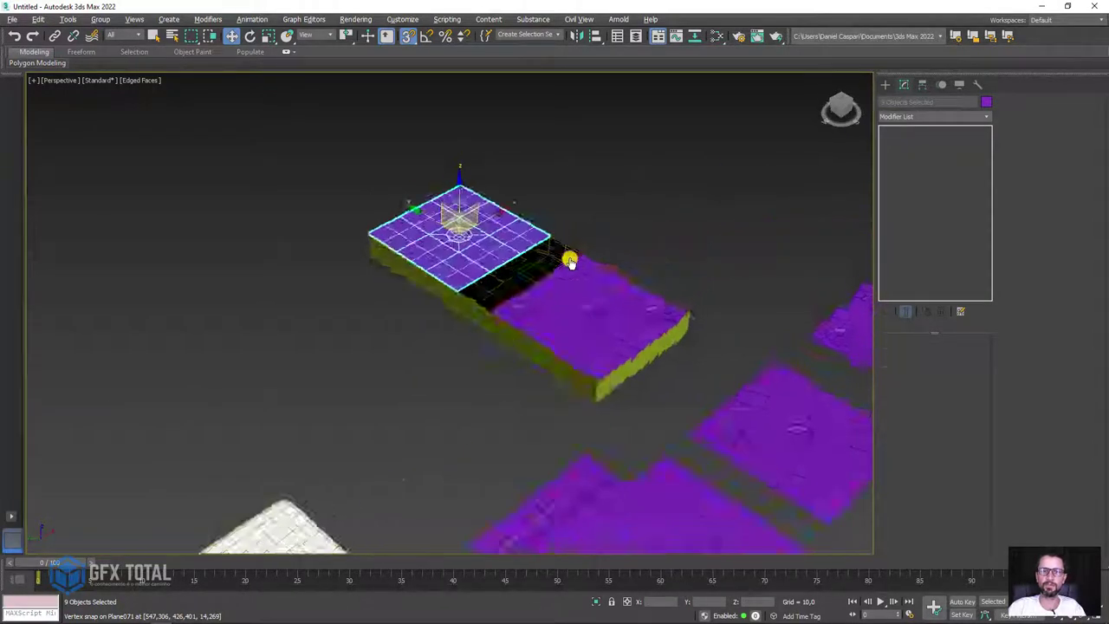
pyautogui.scroll(-4, 597, 315)
pyautogui.scroll(1, 468, 316)
pyautogui.scroll(2, 468, 316)
# Step: Snap the divider bar plate into the box's middle gap, then select the black box alone
pyautogui.click(596, 343)
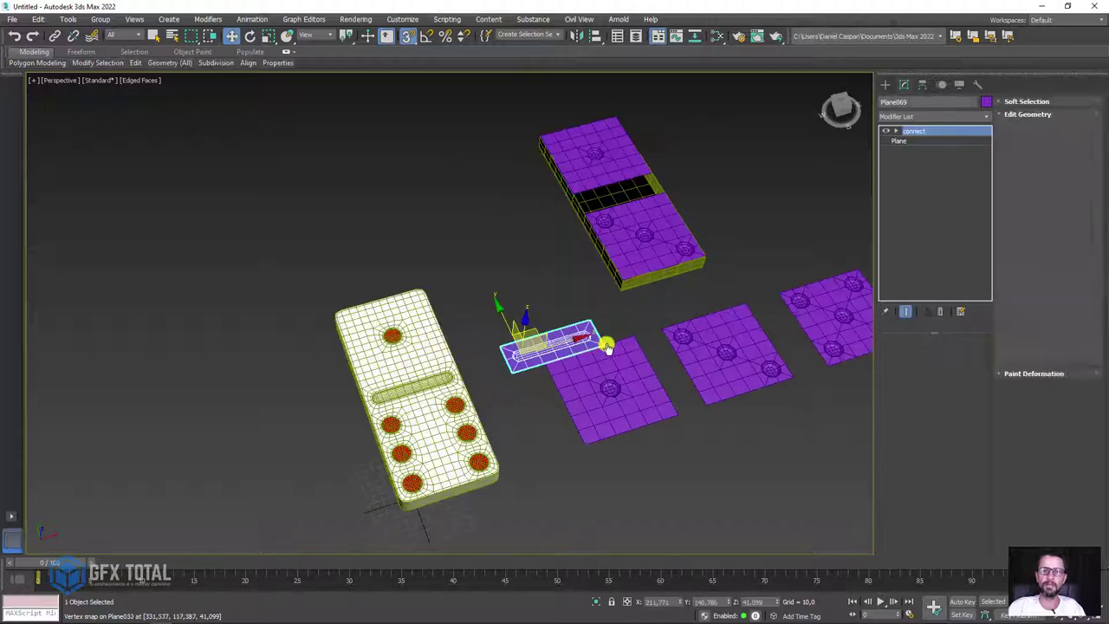
pyautogui.moveTo(603, 347); pyautogui.dragTo(664, 191)
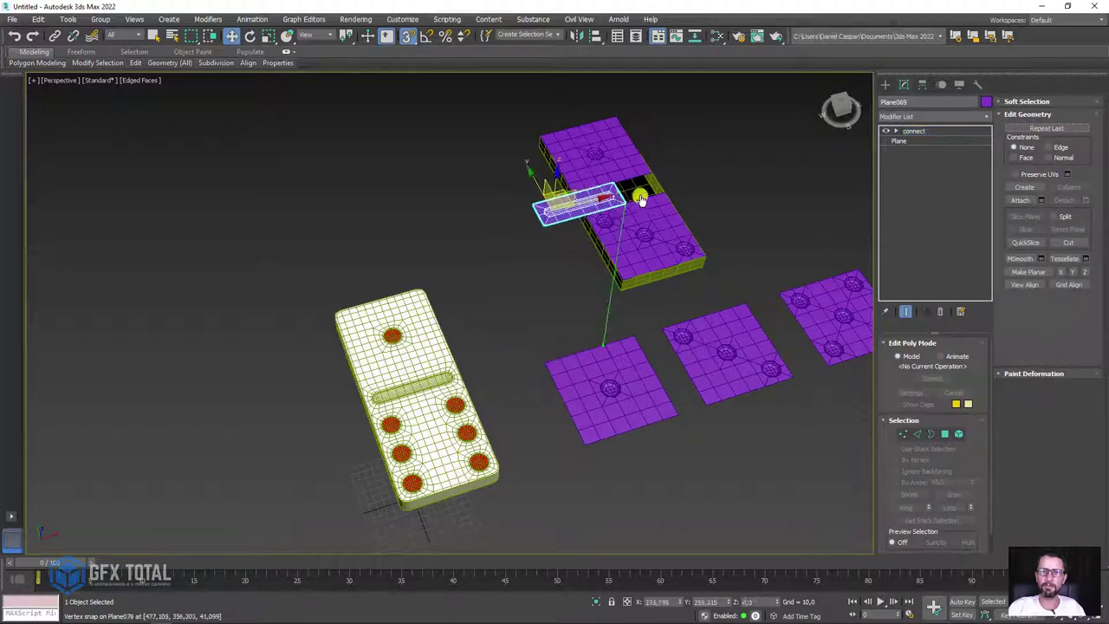
pyautogui.moveTo(664, 191)
pyautogui.keyDown('alt'); pyautogui.mouseDown(button='middle')
pyautogui.moveTo(699, 248)
pyautogui.moveTo(676, 272)
pyautogui.moveTo(701, 156)
pyautogui.mouseUp(button='middle'); pyautogui.keyUp('alt')
pyautogui.click(590, 268)
pyautogui.keyDown('alt'); pyautogui.moveTo(590, 268); pyautogui.dragTo(525, 317, button='middle'); pyautogui.keyUp('alt')
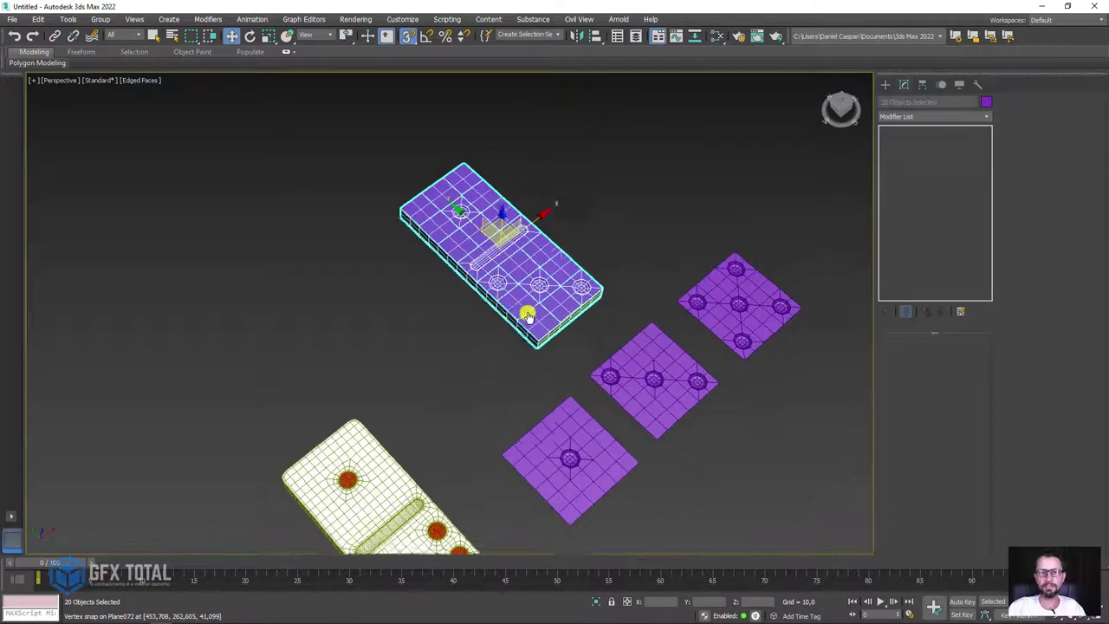
pyautogui.scroll(2, 510, 329)
pyautogui.scroll(1, 513, 313)
pyautogui.click(513, 314)
pyautogui.scroll(-2, 511, 312)
# Step: Copy the box to the lower right and reselect the upper box
pyautogui.scroll(-2, 511, 312)
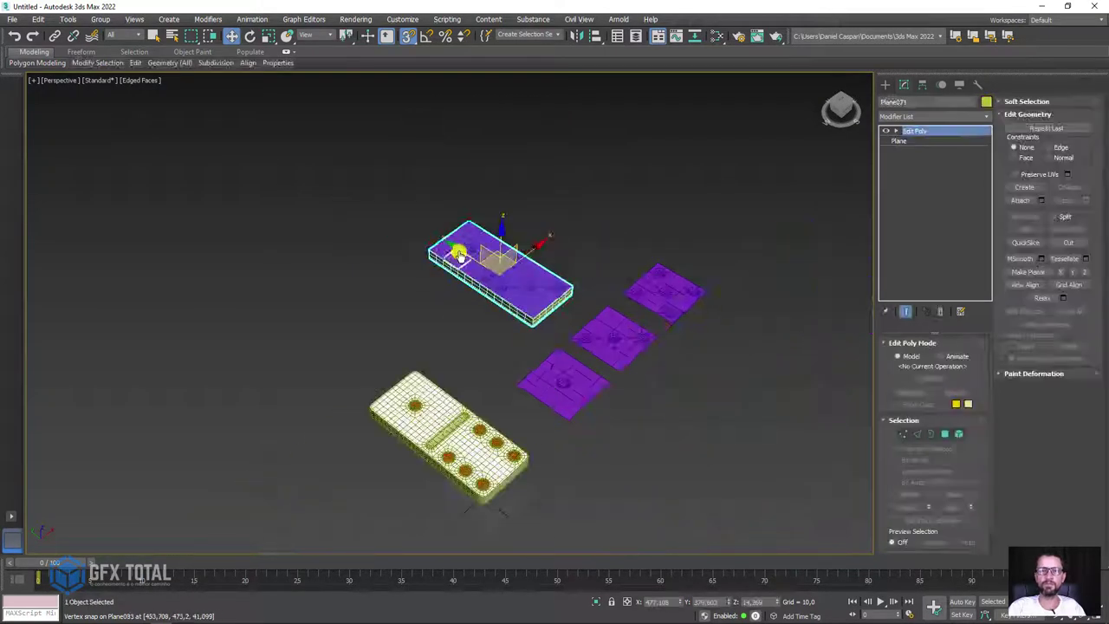
pyautogui.keyDown('shift'); pyautogui.moveTo(627, 368); pyautogui.dragTo(740, 401); pyautogui.keyUp('shift')
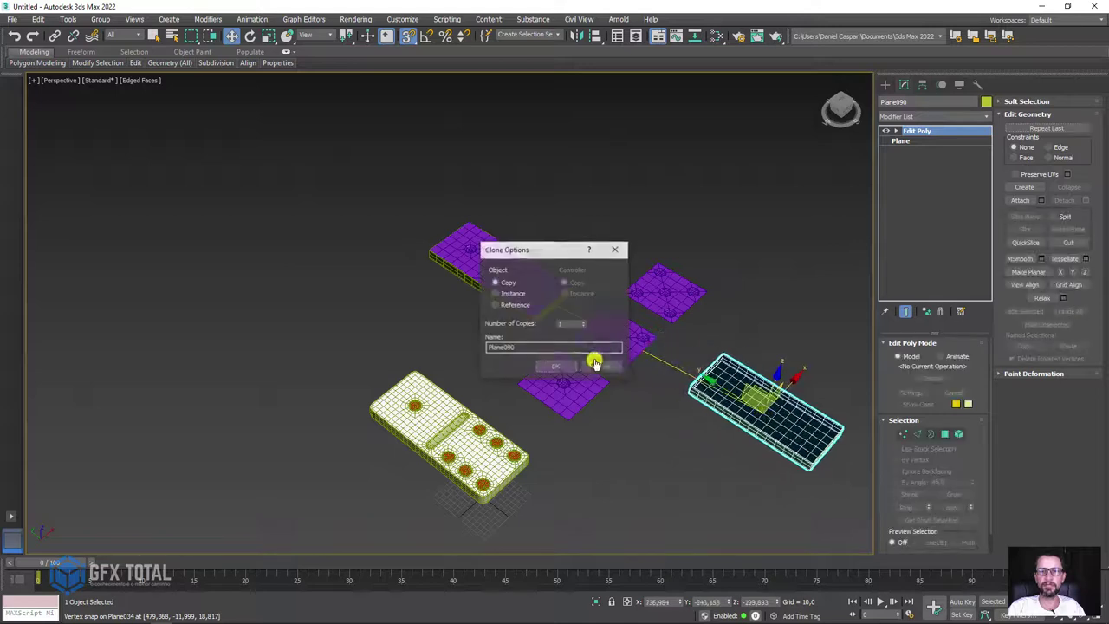
pyautogui.click(564, 364)
pyautogui.scroll(2, 521, 317)
pyautogui.click(532, 321)
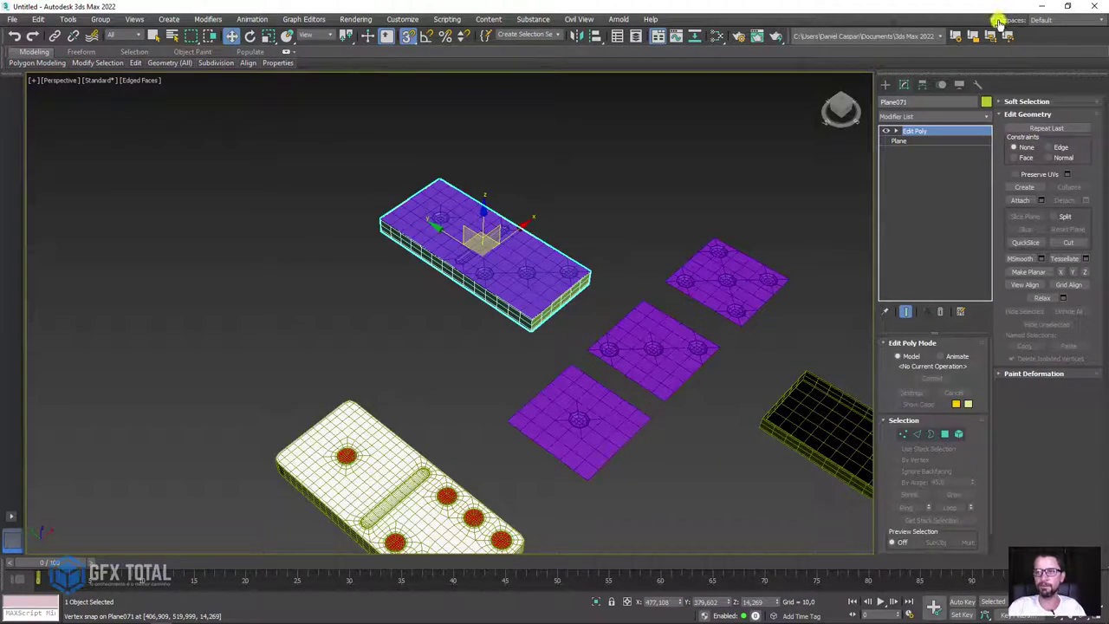
# Step: Attach the pip and bar pieces to the box and add a TurboSmooth modifier
pyautogui.click(1020, 200)
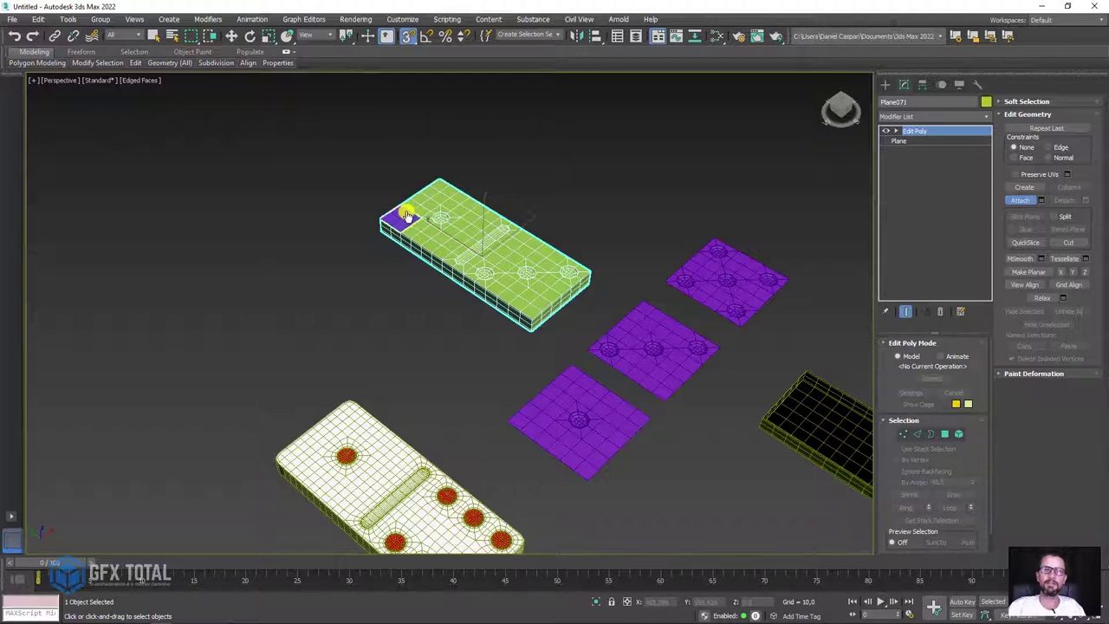
pyautogui.press('w')
pyautogui.click(979, 119)
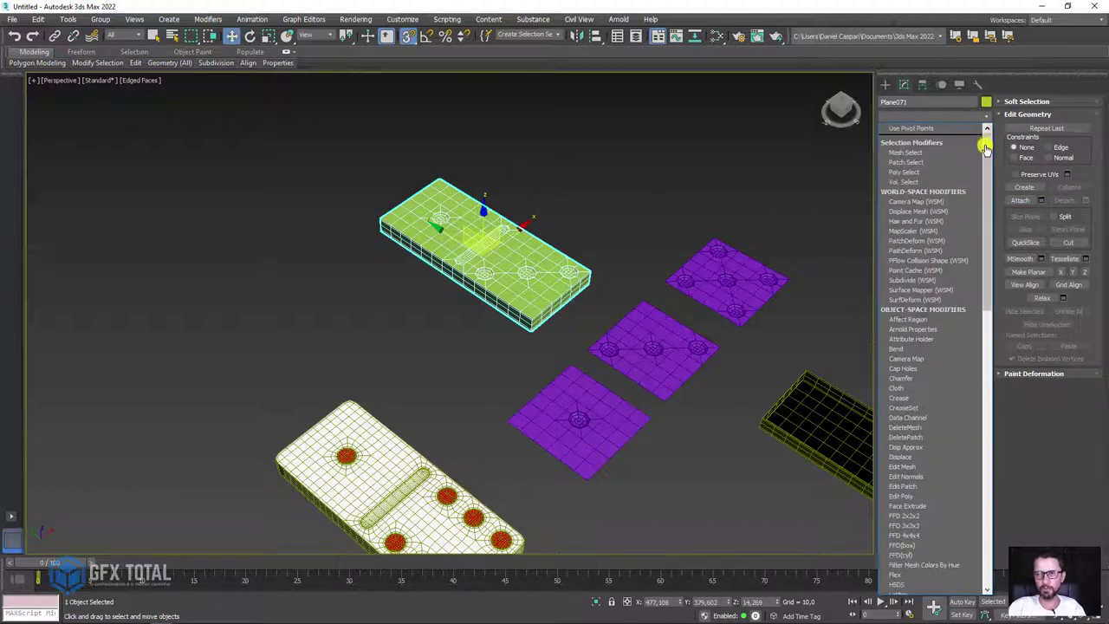
pyautogui.moveTo(985, 142); pyautogui.dragTo(991, 453)
pyautogui.click(905, 374)
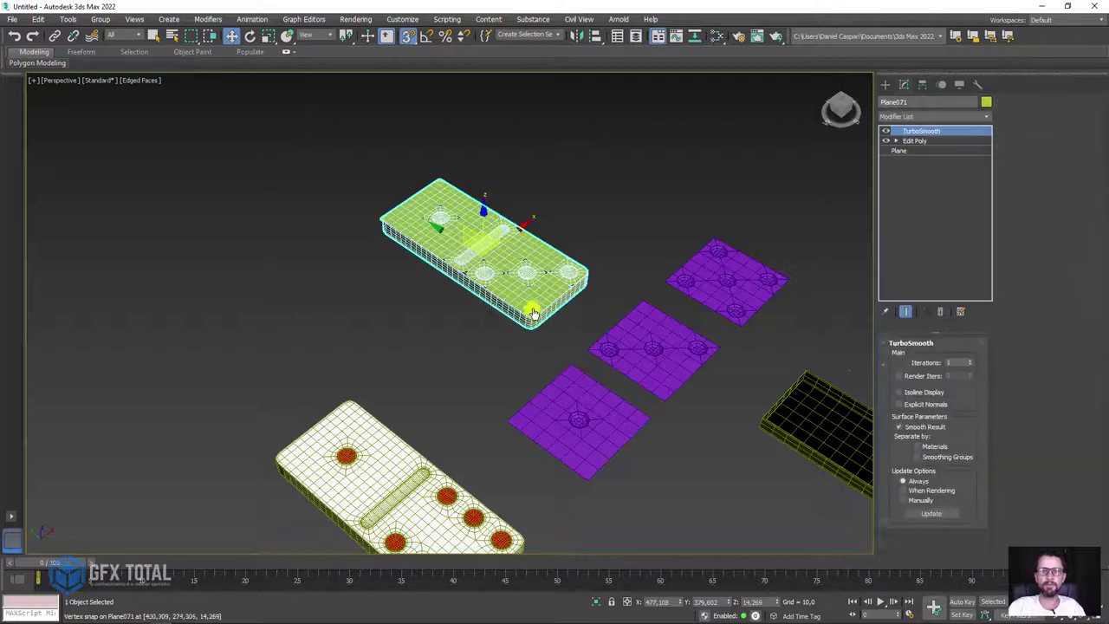
pyautogui.scroll(5, 514, 199)
pyautogui.scroll(3, 426, 201)
pyautogui.moveTo(426, 201)
pyautogui.keyDown('alt'); pyautogui.mouseDown(button='middle')
pyautogui.moveTo(538, 419)
pyautogui.moveTo(508, 384)
pyautogui.mouseUp(button='middle'); pyautogui.keyUp('alt')
pyautogui.scroll(-2, 526, 445)
pyautogui.scroll(-2, 508, 384)
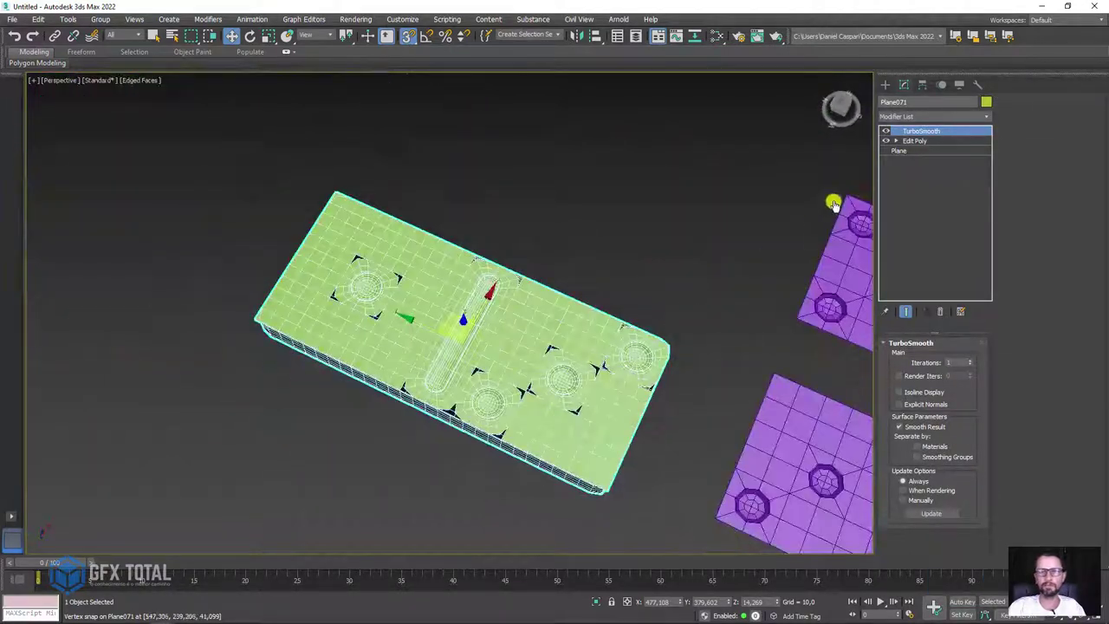
# Step: Briefly check the vertex level, orbit around the slab and open the Slate Material Editor
pyautogui.click(893, 141)
pyautogui.click(915, 150)
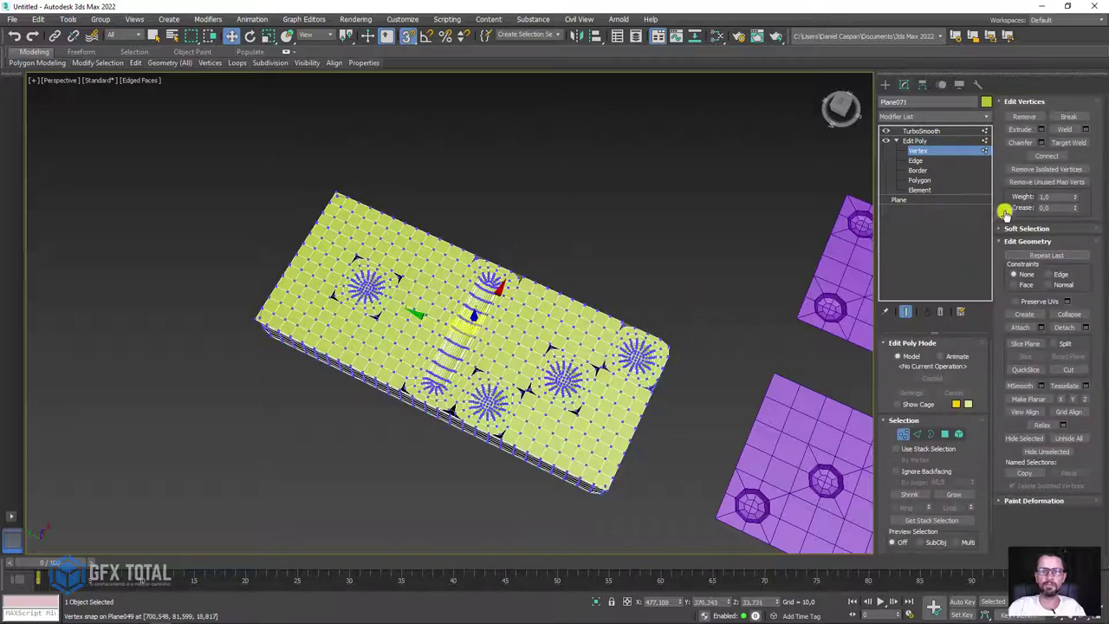
pyautogui.click(1065, 129)
pyautogui.keyDown('alt'); pyautogui.moveTo(740, 318); pyautogui.dragTo(731, 280, button='middle'); pyautogui.keyUp('alt')
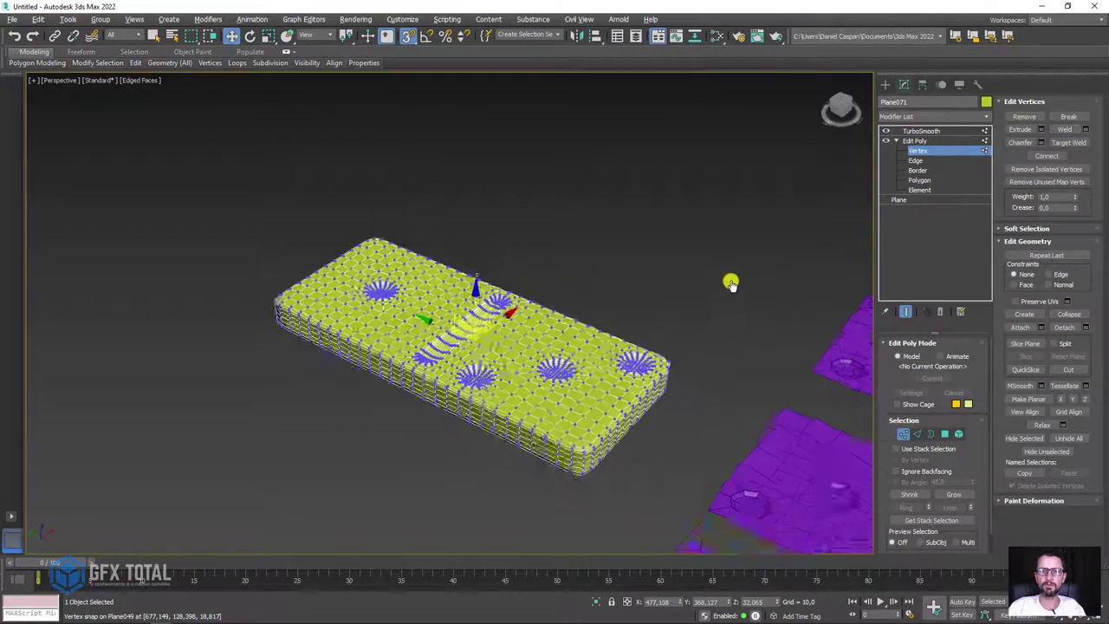
pyautogui.click(914, 141)
pyautogui.scroll(3, 577, 402)
pyautogui.keyDown('alt'); pyautogui.moveTo(577, 401); pyautogui.dragTo(586, 349, button='middle'); pyautogui.keyUp('alt')
pyautogui.moveTo(723, 277)
pyautogui.keyDown('alt'); pyautogui.mouseDown(button='middle')
pyautogui.moveTo(701, 265)
pyautogui.moveTo(676, 301)
pyautogui.mouseUp(button='middle'); pyautogui.keyUp('alt')
pyautogui.scroll(-5, 701, 265)
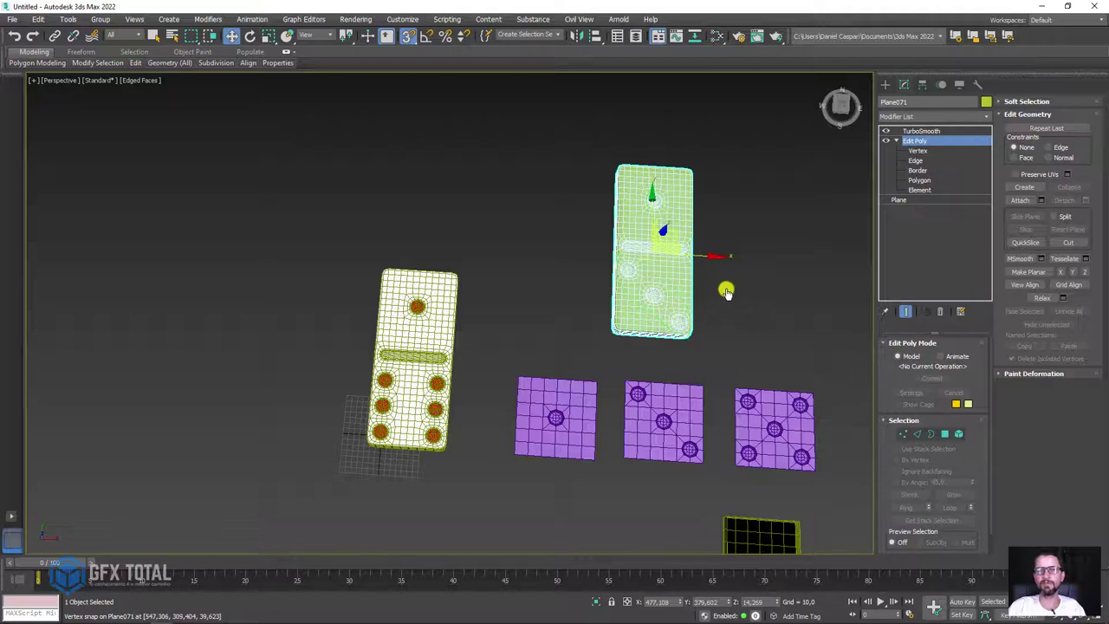
pyautogui.keyDown('alt'); pyautogui.moveTo(726, 289); pyautogui.dragTo(651, 193, button='middle'); pyautogui.keyUp('alt')
pyautogui.click(716, 39)
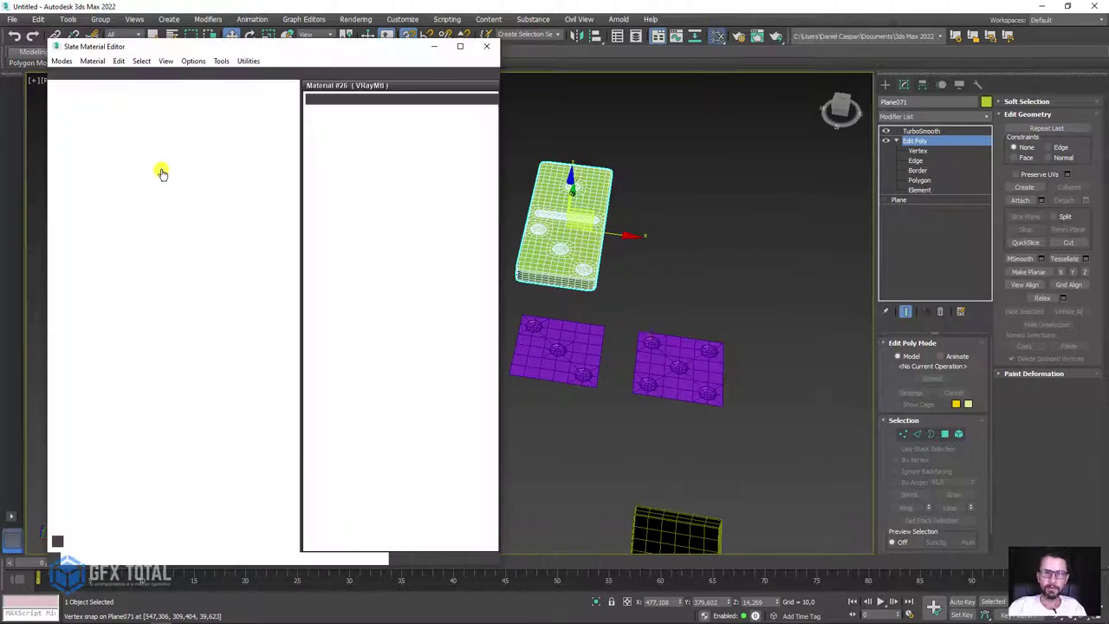
# Step: Assign Multi/Sub-Object Material #54 to the second domino and close the editor
pyautogui.moveTo(249, 232); pyautogui.dragTo(117, 267, button='middle')
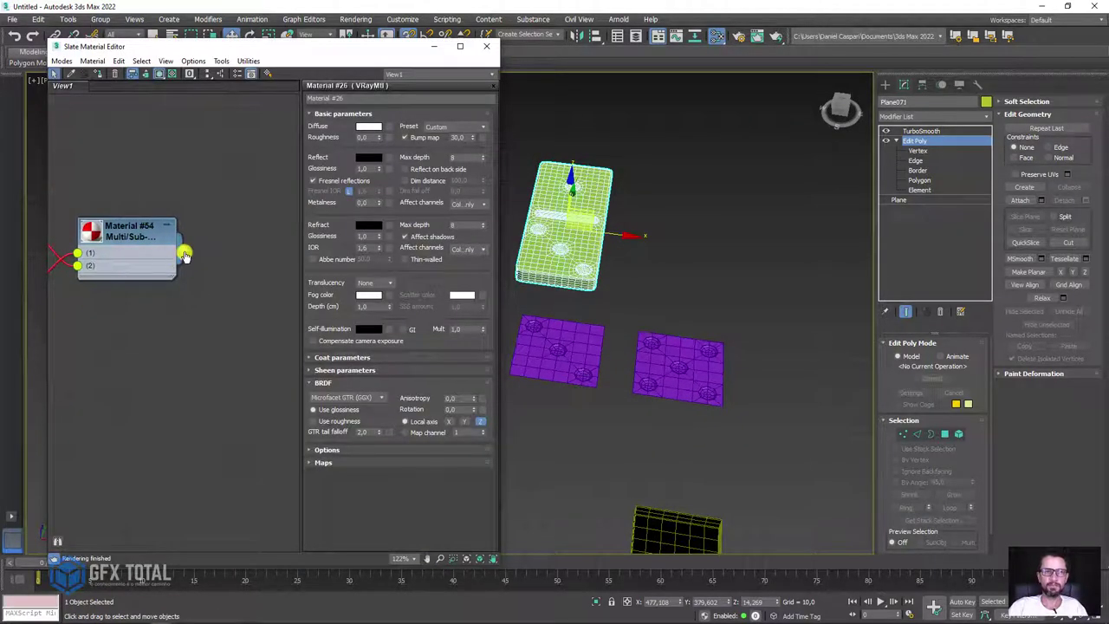
pyautogui.moveTo(388, 272); pyautogui.dragTo(544, 247)
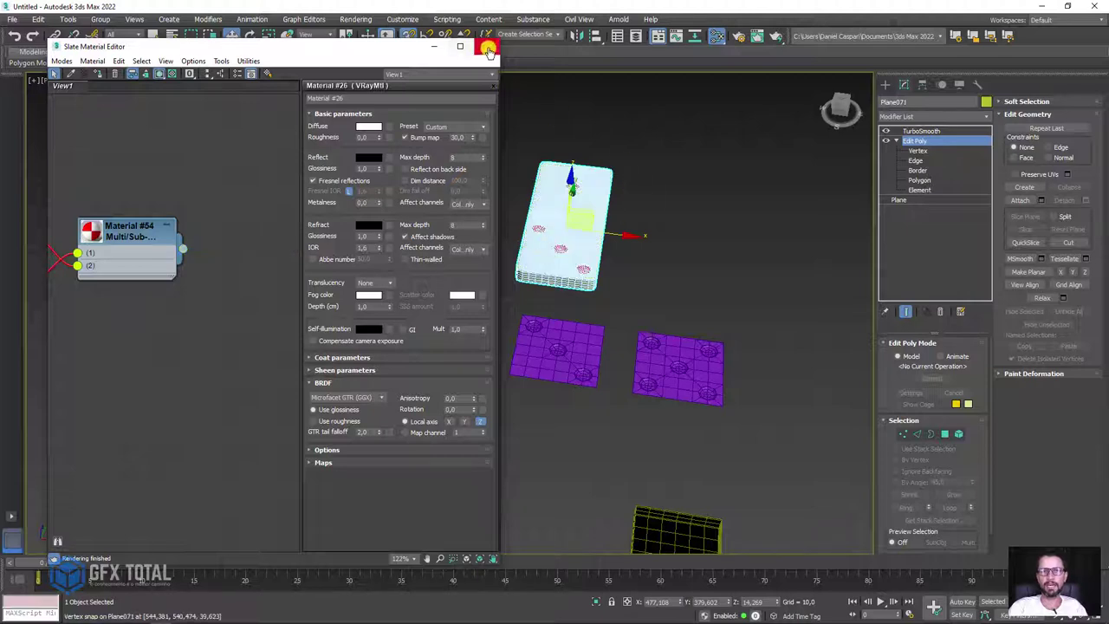
pyautogui.click(490, 51)
# Step: Select the top domino and enter its Edge sub-object level
pyautogui.click(719, 161)
pyautogui.scroll(4, 564, 250)
pyautogui.scroll(-5, 569, 243)
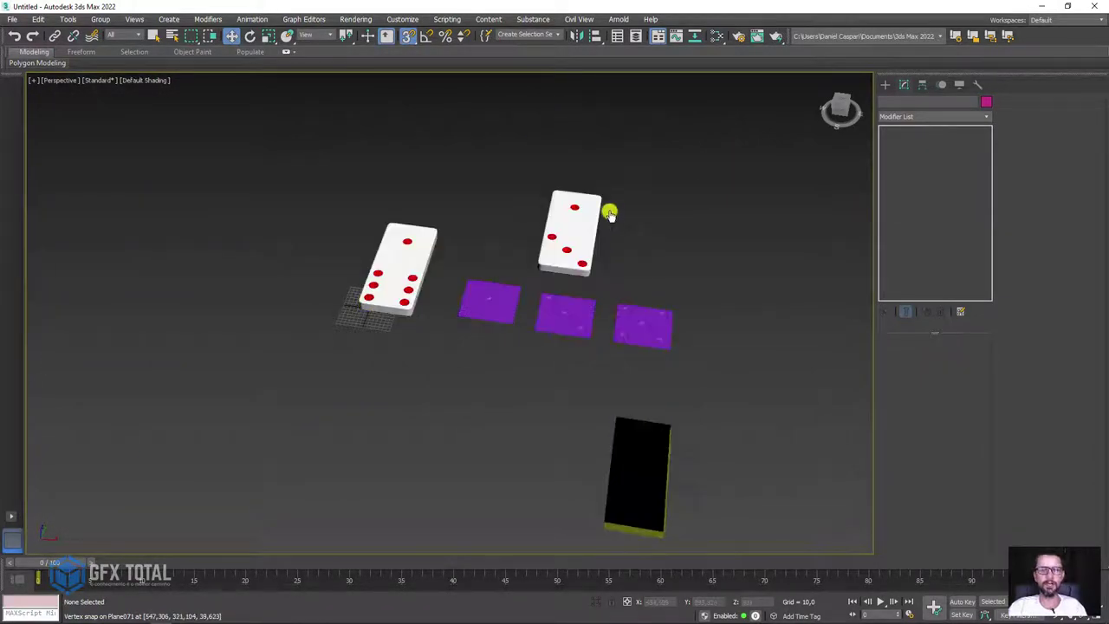
pyautogui.keyDown('alt'); pyautogui.moveTo(609, 214); pyautogui.dragTo(607, 265, button='middle'); pyautogui.keyUp('alt')
pyautogui.click(587, 216)
pyautogui.scroll(3, 546, 187)
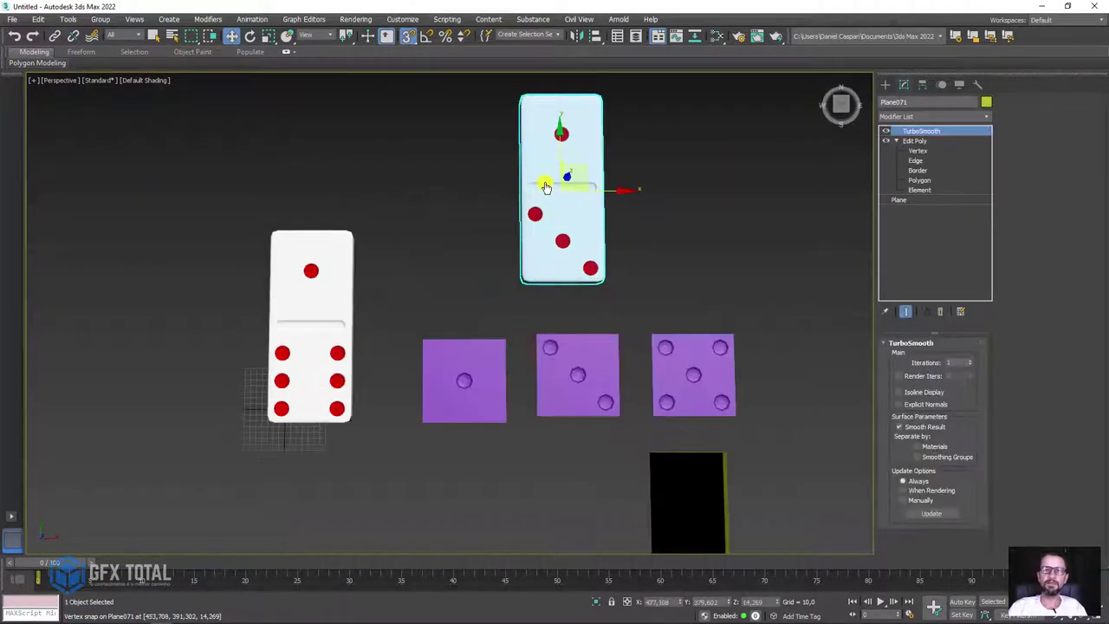
pyautogui.click(898, 142)
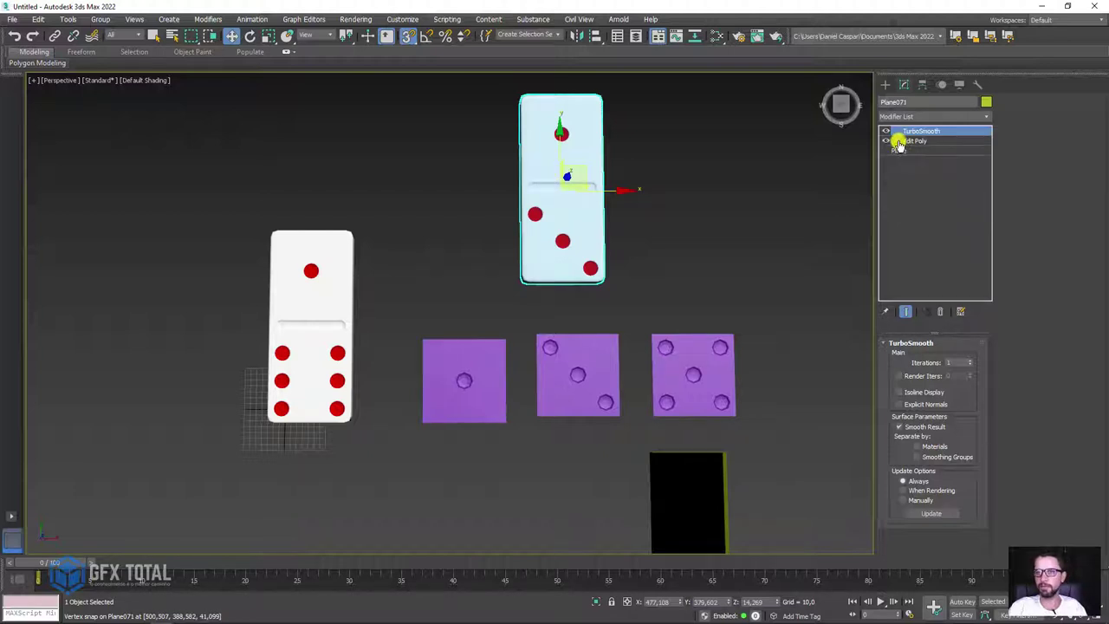
pyautogui.click(898, 142)
pyautogui.click(916, 160)
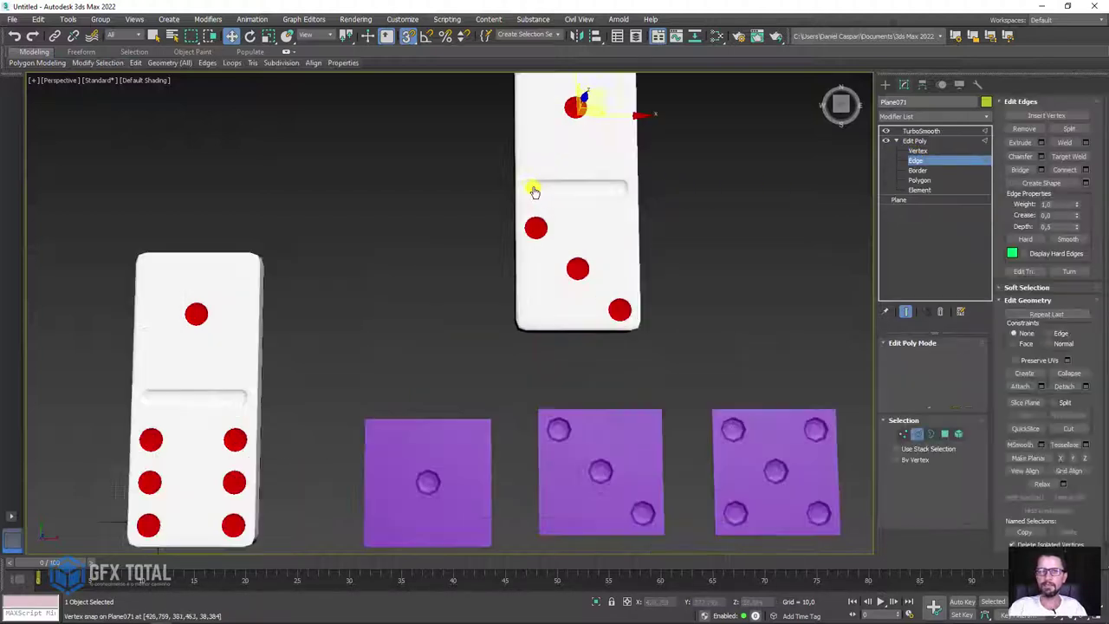
# Step: Loop-select the divider groove edges, convert them to polygons and grow to include the bar's ends
pyautogui.scroll(2, 532, 185)
pyautogui.press('F4')
pyautogui.scroll(2, 554, 198)
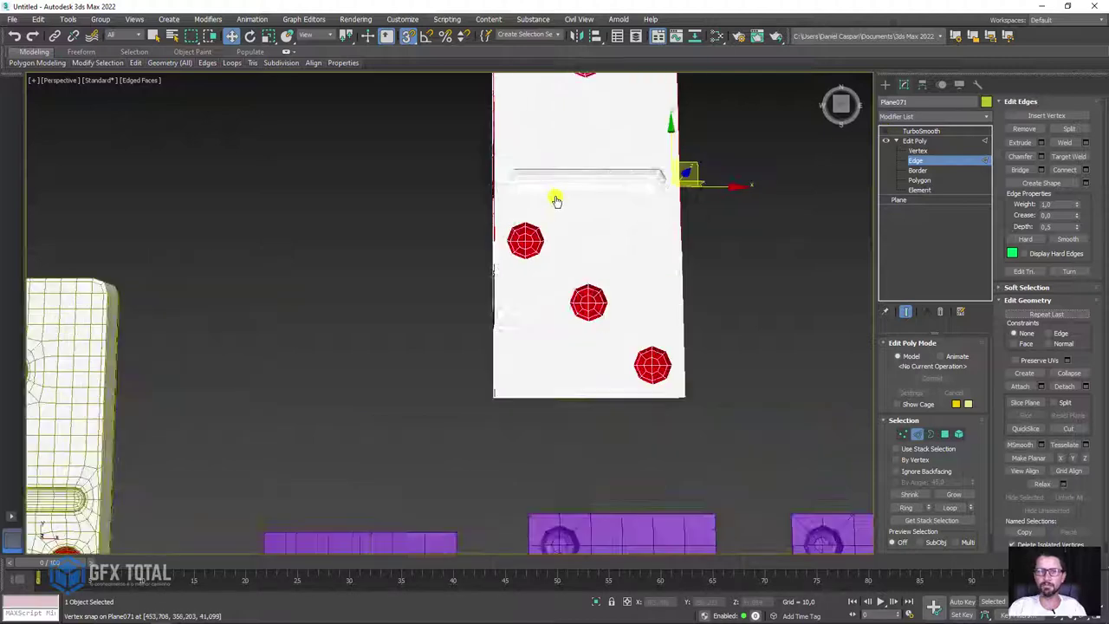
pyautogui.scroll(3, 609, 173)
pyautogui.click(613, 169)
pyautogui.scroll(-5, 632, 156)
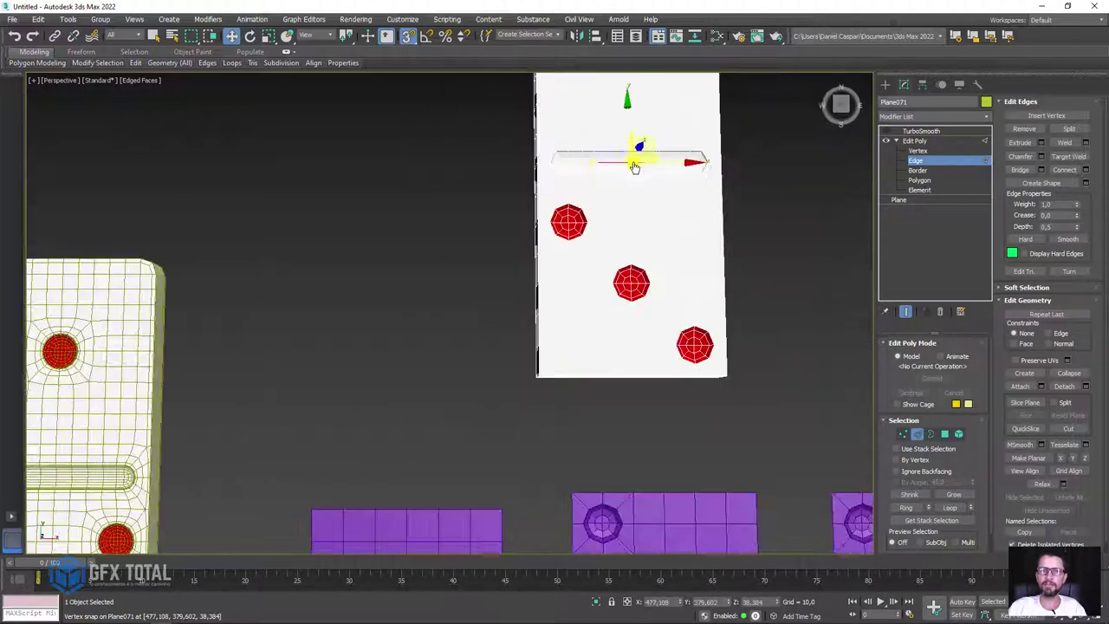
pyautogui.moveTo(632, 153); pyautogui.dragTo(619, 218, button='middle')
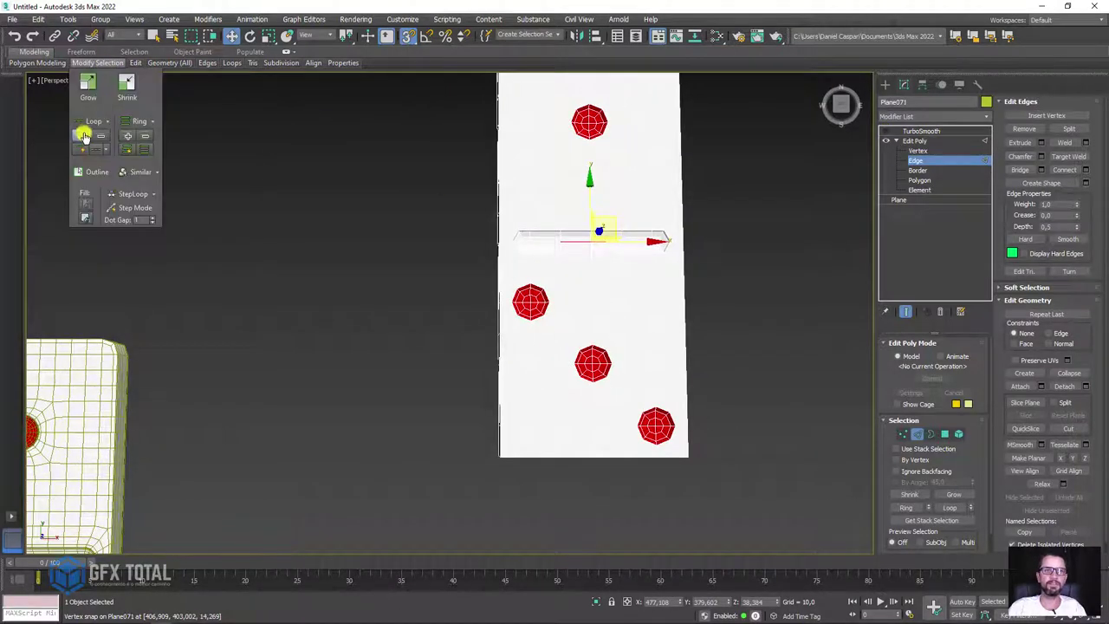
pyautogui.click(80, 136)
pyautogui.keyDown('ctrl'); pyautogui.click(944, 433); pyautogui.keyUp('ctrl')
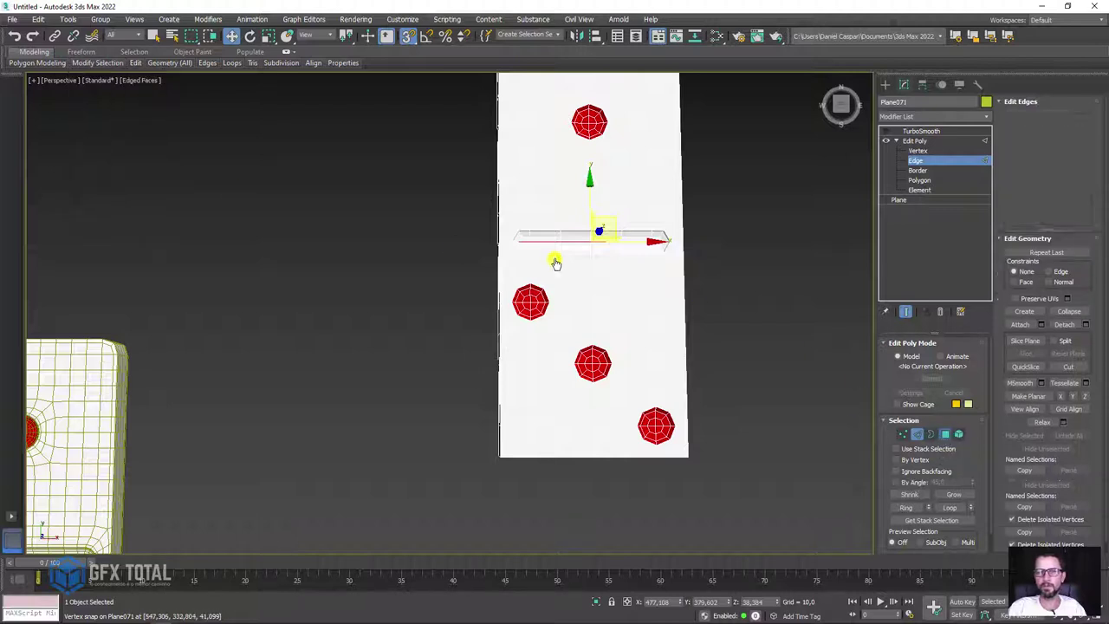
pyautogui.scroll(3, 552, 252)
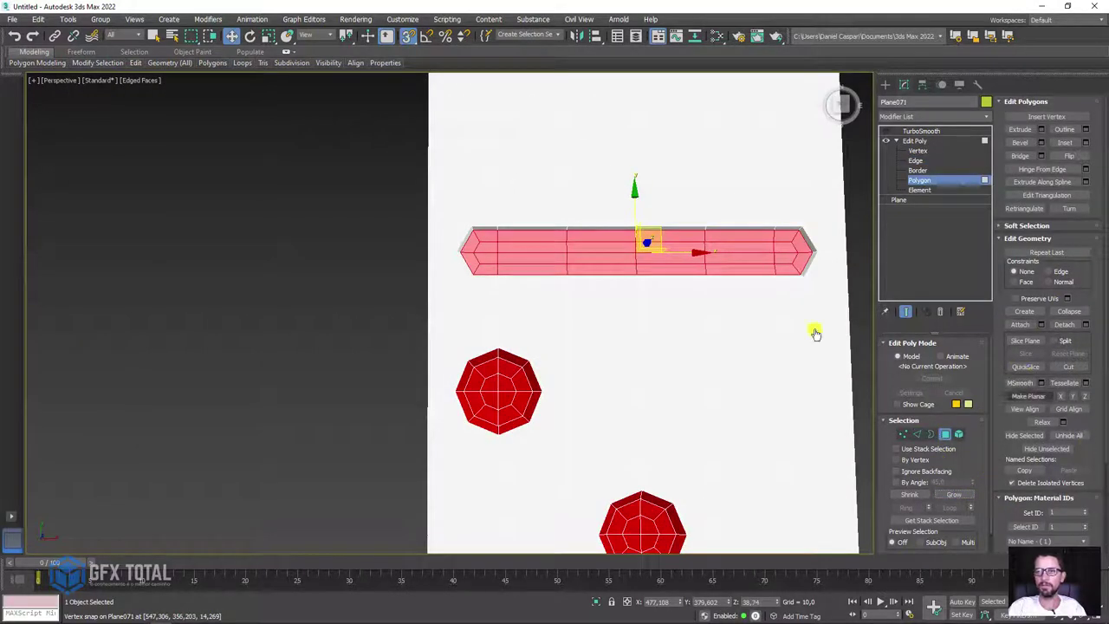
pyautogui.click(956, 495)
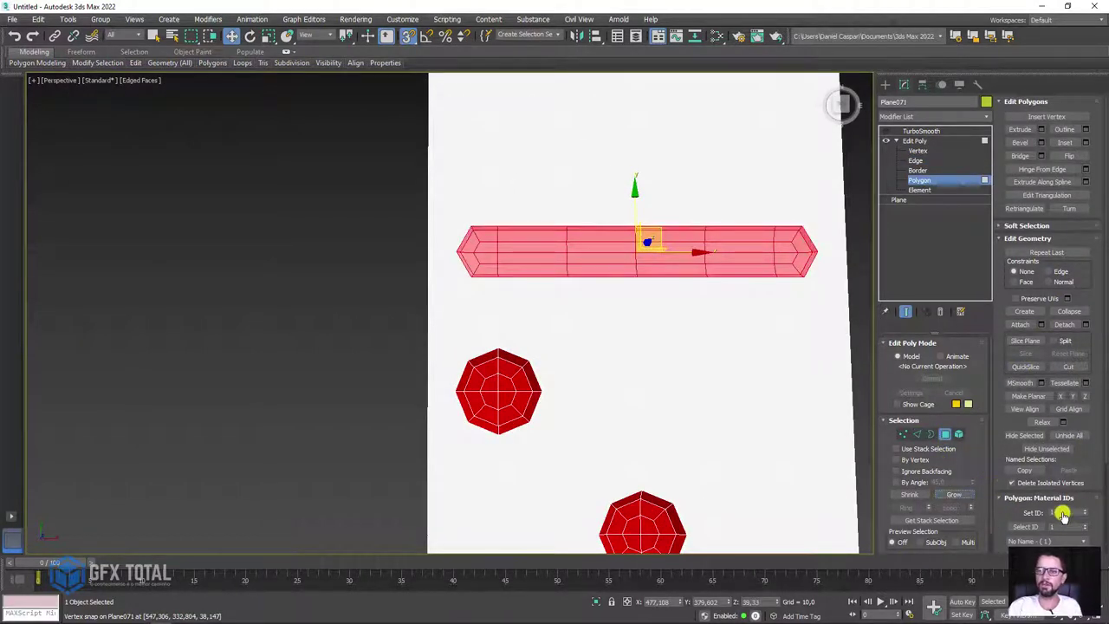
# Step: Return to the smoothed TurboSmooth result and deselect, with the bar now red like the pips
pyautogui.click(915, 140)
pyautogui.click(921, 131)
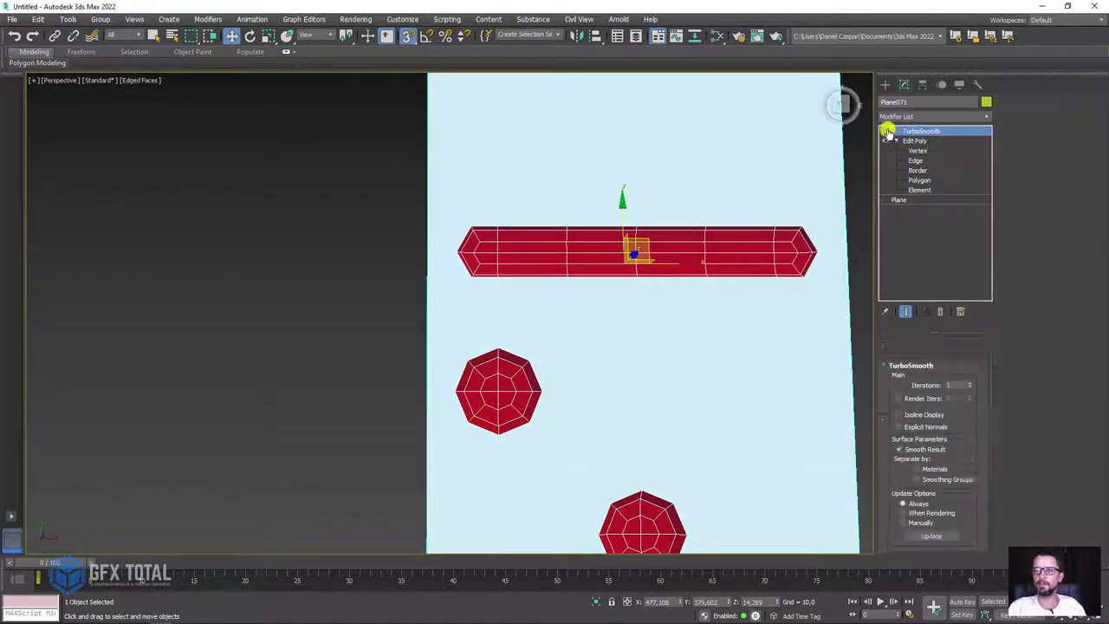
pyautogui.scroll(-10, 670, 206)
pyautogui.click(676, 297)
pyautogui.scroll(2, 676, 297)
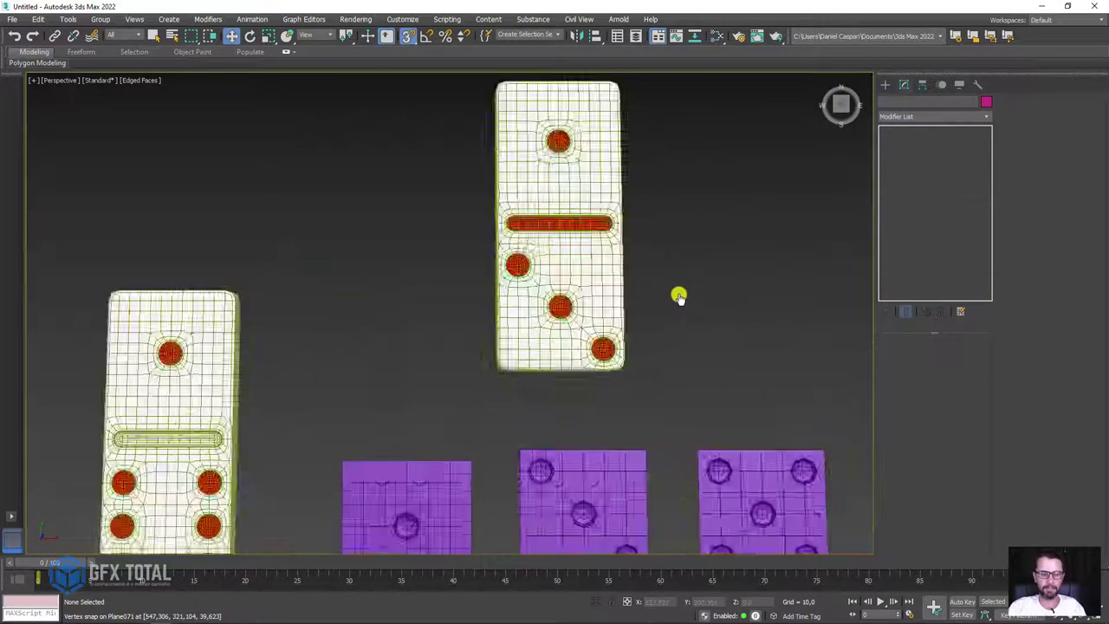
pyautogui.scroll(4, 702, 301)
pyautogui.press('F4')
pyautogui.moveTo(702, 301)
pyautogui.keyDown('alt'); pyautogui.mouseDown(button='middle')
pyautogui.moveTo(688, 304)
pyautogui.moveTo(698, 272)
pyautogui.moveTo(644, 303)
pyautogui.moveTo(612, 350)
pyautogui.moveTo(629, 344)
pyautogui.moveTo(556, 213)
pyautogui.mouseUp(button='middle'); pyautogui.keyUp('alt')
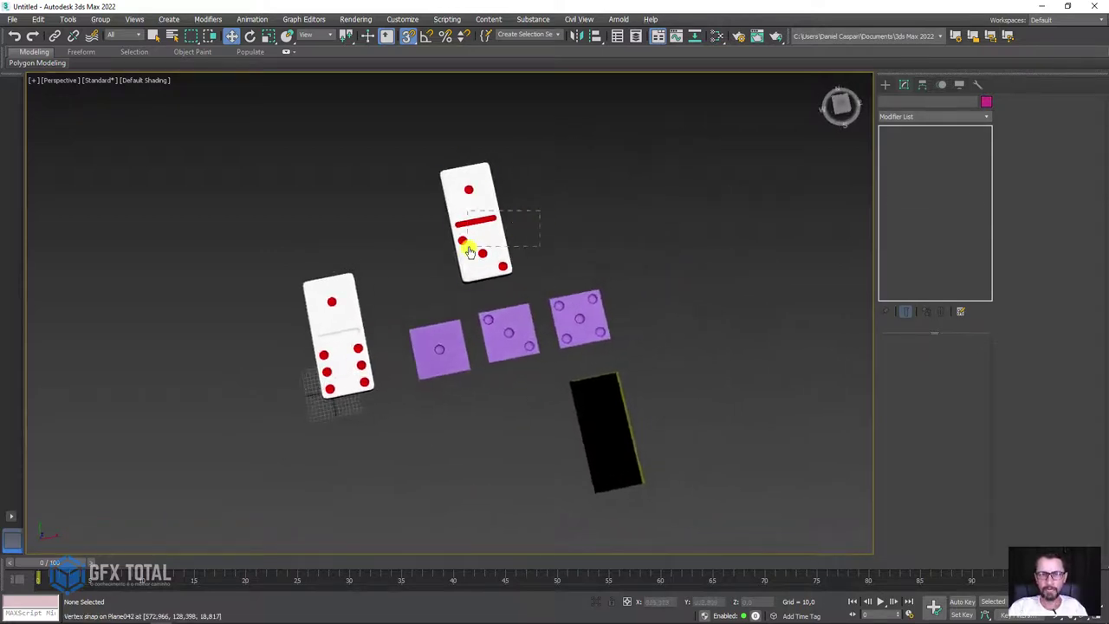
# Step: Move the red-barred domino just left of the other white domino
pyautogui.moveTo(468, 251); pyautogui.dragTo(468, 250)
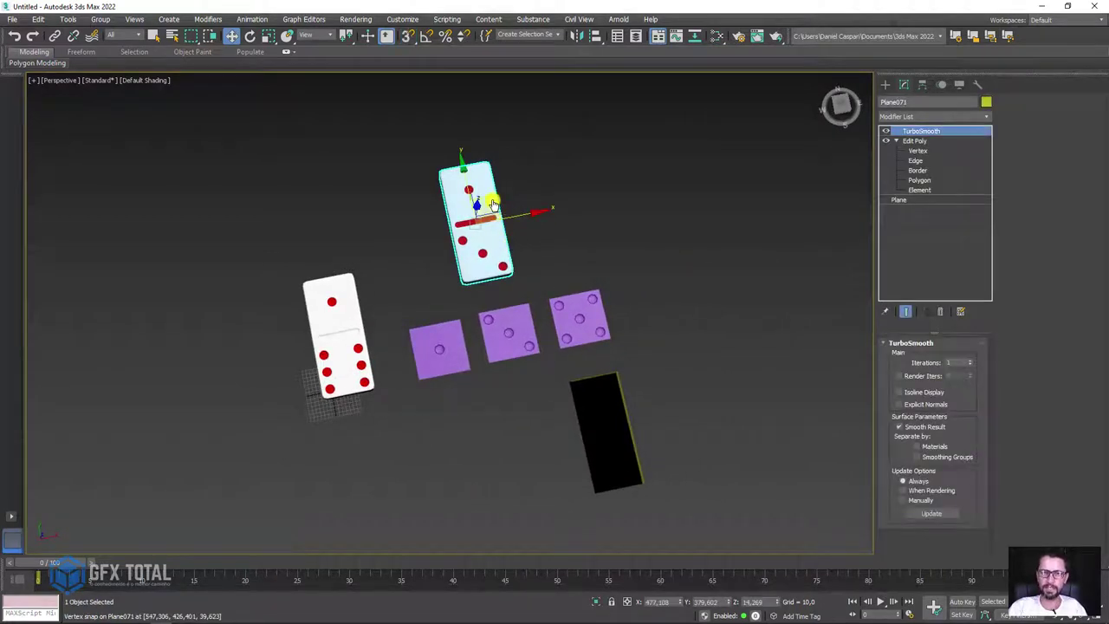
pyautogui.moveTo(492, 203)
pyautogui.mouseDown()
pyautogui.moveTo(309, 285)
pyautogui.moveTo(285, 321)
pyautogui.moveTo(292, 330)
pyautogui.mouseUp()
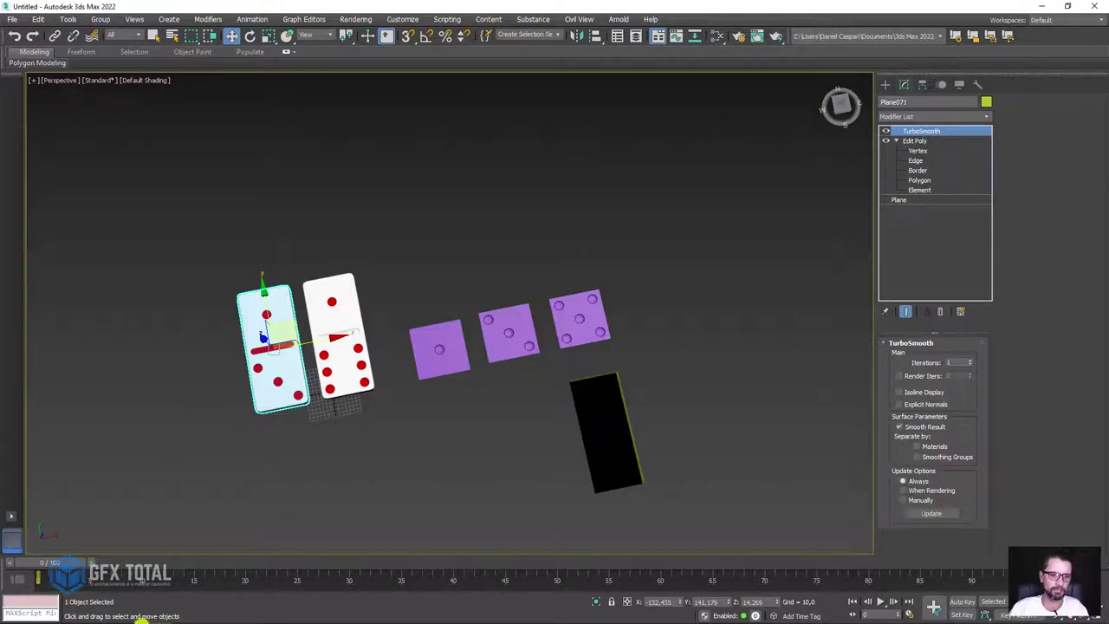
# Step: Open a large preview of the iStock falling-dominoes photo from the dominó image results in a new Firefox tab
pyautogui.click(69, 563)
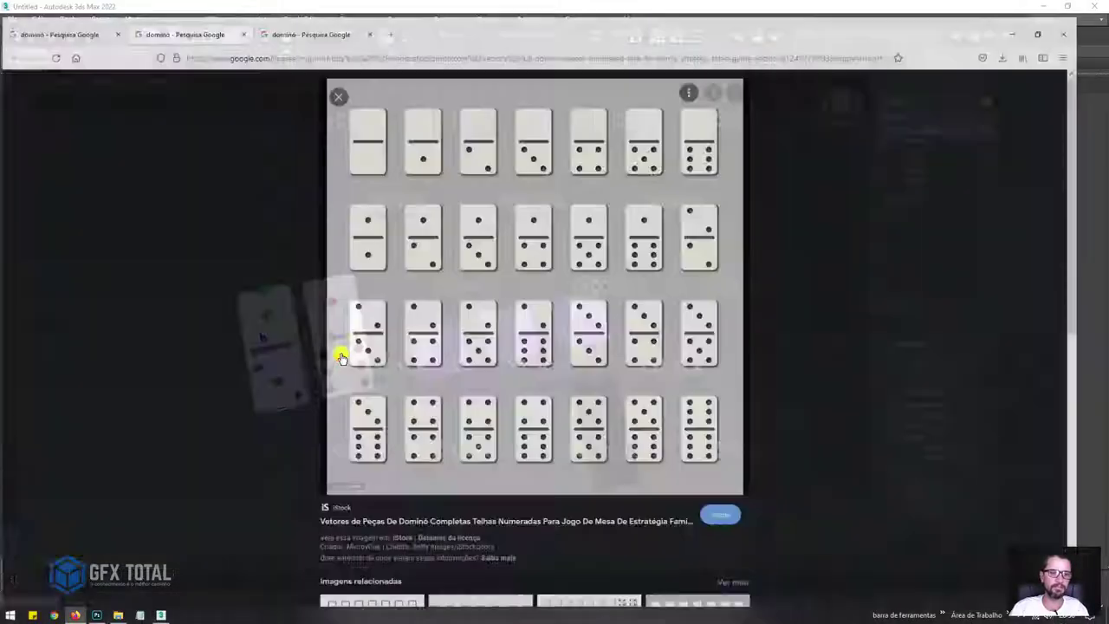
pyautogui.click(113, 16)
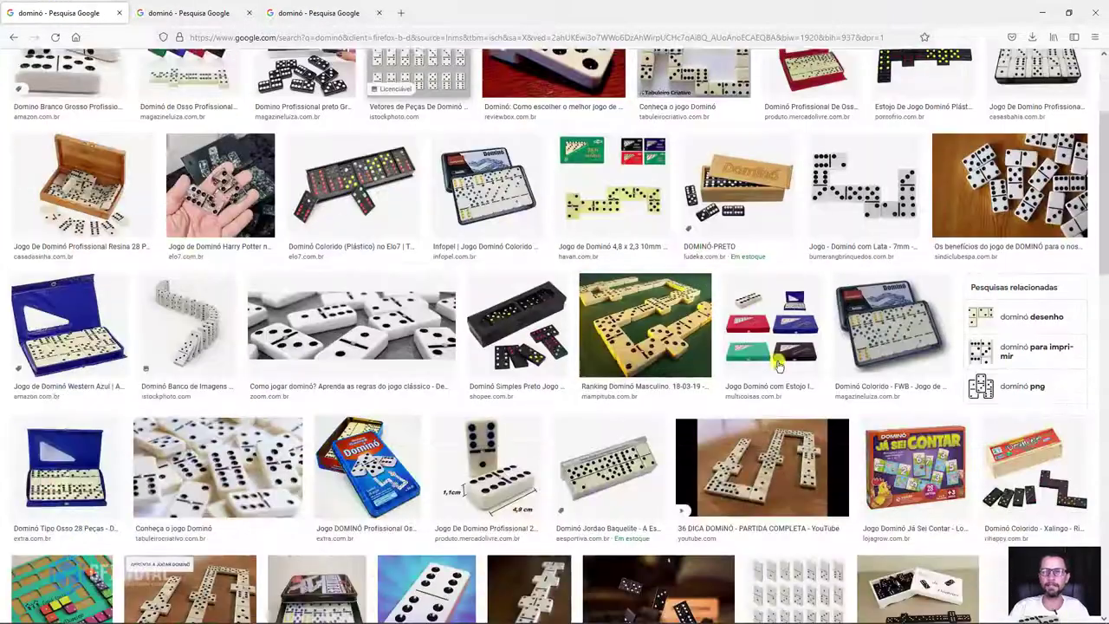
pyautogui.scroll(-3, 918, 407)
pyautogui.scroll(3, 177, 119)
pyautogui.scroll(-2, 315, 421)
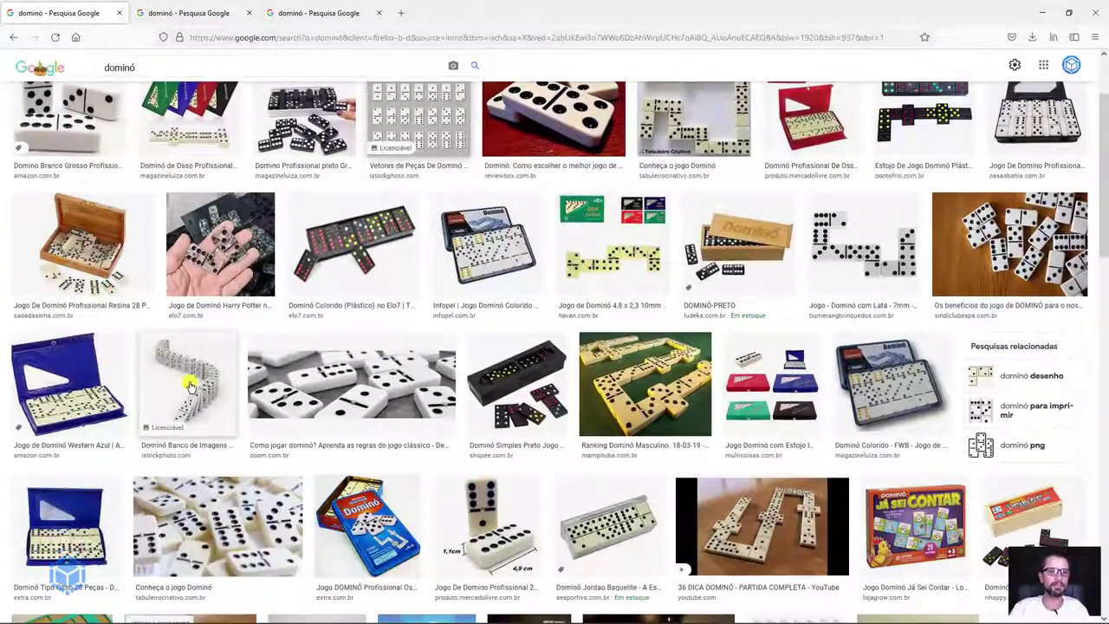
pyautogui.middleClick(161, 364)
pyautogui.hotkey('ctrl', 'Tab')
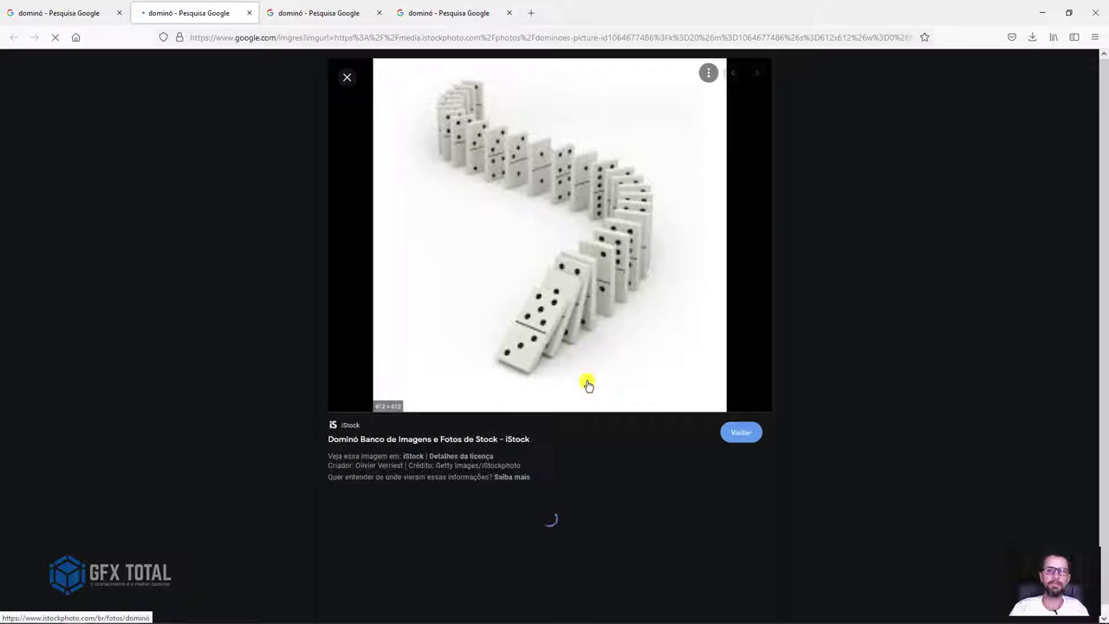